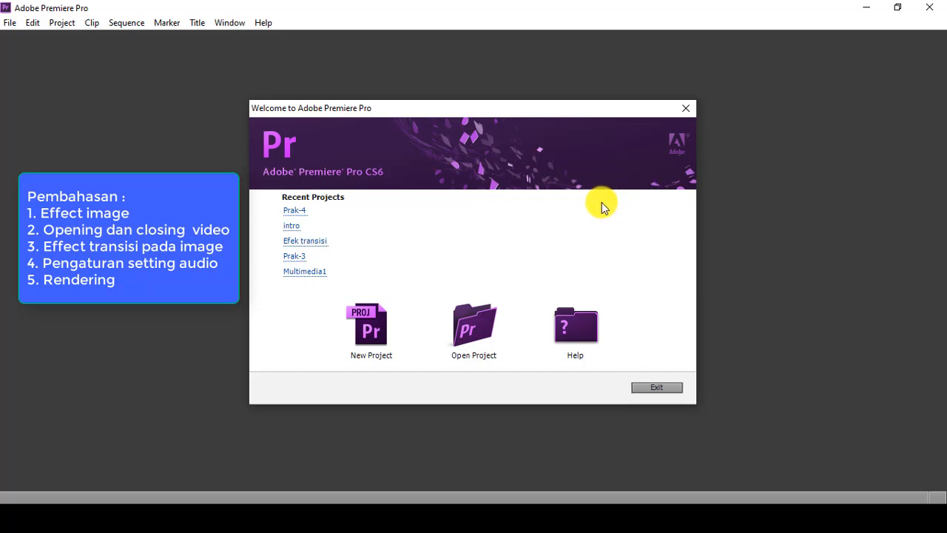
Create a project named "Efek Image" in D:\MULTIMEDIA FILE with a DVCPROHD 720p24 sequence named Sequence 01.
{"action": "left_click", "coordinate": [379, 328]}
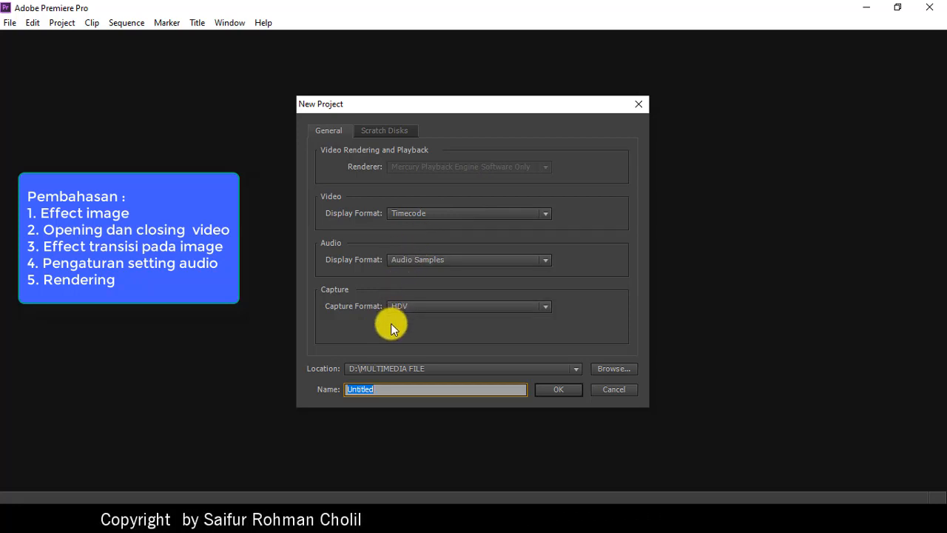
{"action": "type", "text": "e"}
{"action": "key", "text": "BackSpace"}
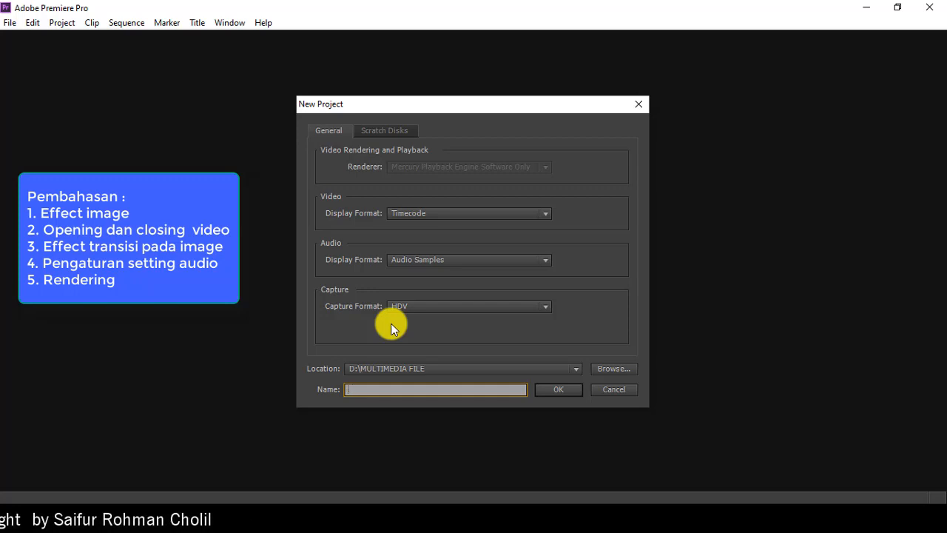
{"action": "type", "text": "Efek"}
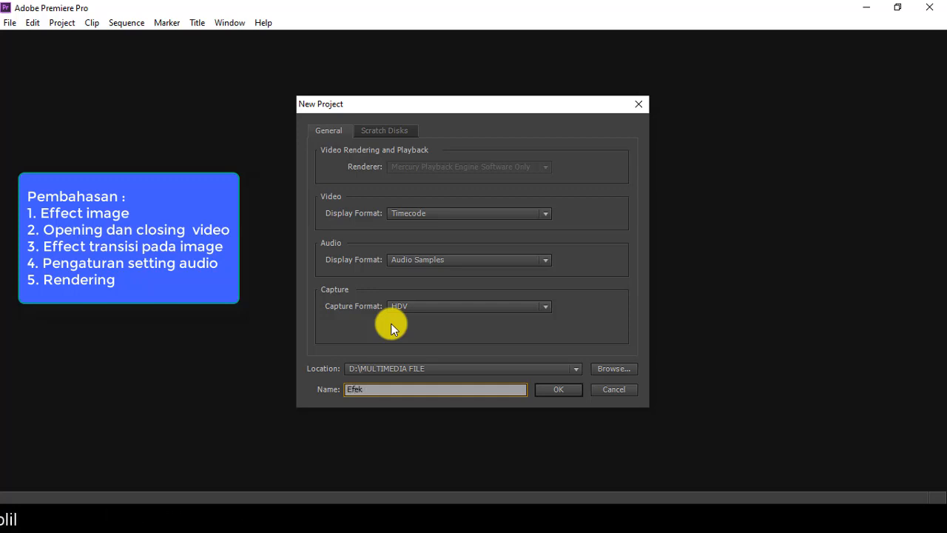
{"action": "type", "text": " Image"}
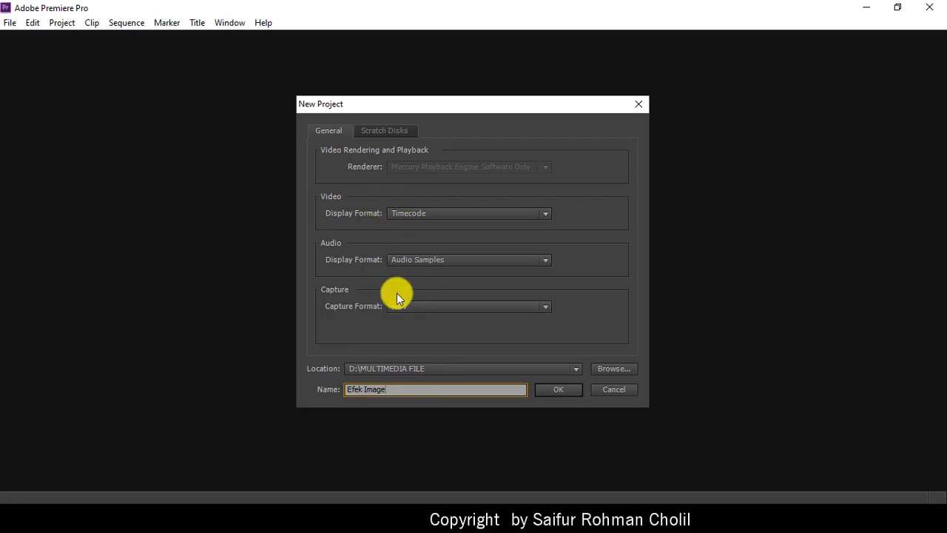
{"action": "left_click", "coordinate": [553, 390]}
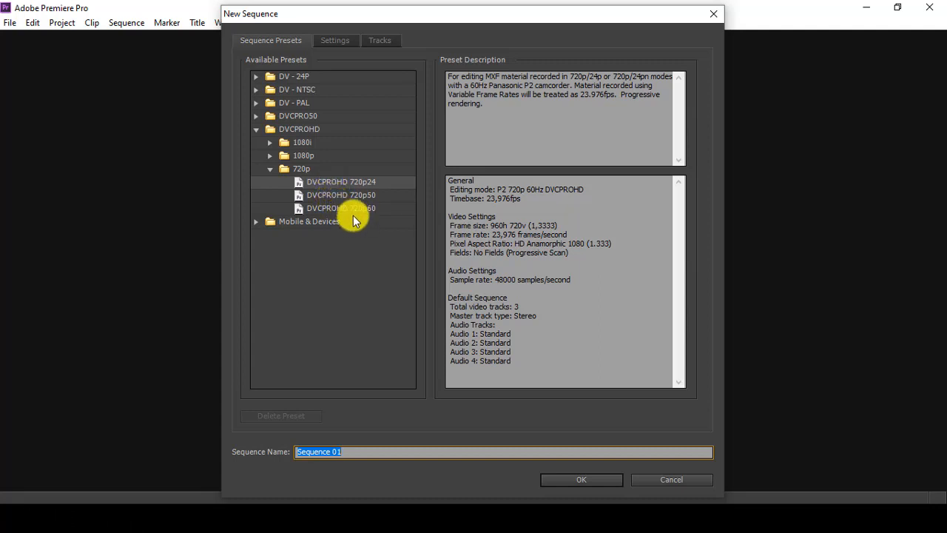
{"action": "left_click", "coordinate": [563, 480]}
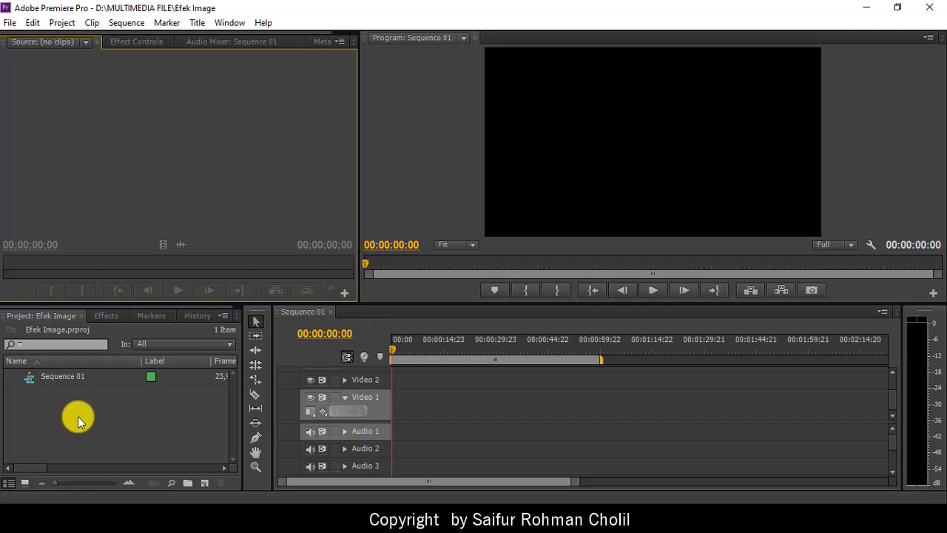
{"action": "left_click", "coordinate": [108, 412]}
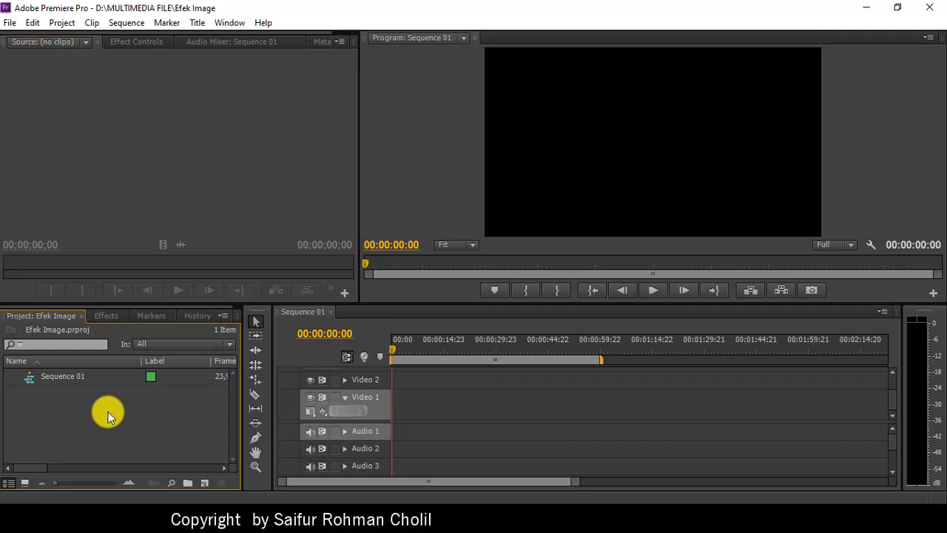
{"action": "double_click", "coordinate": [108, 411]}
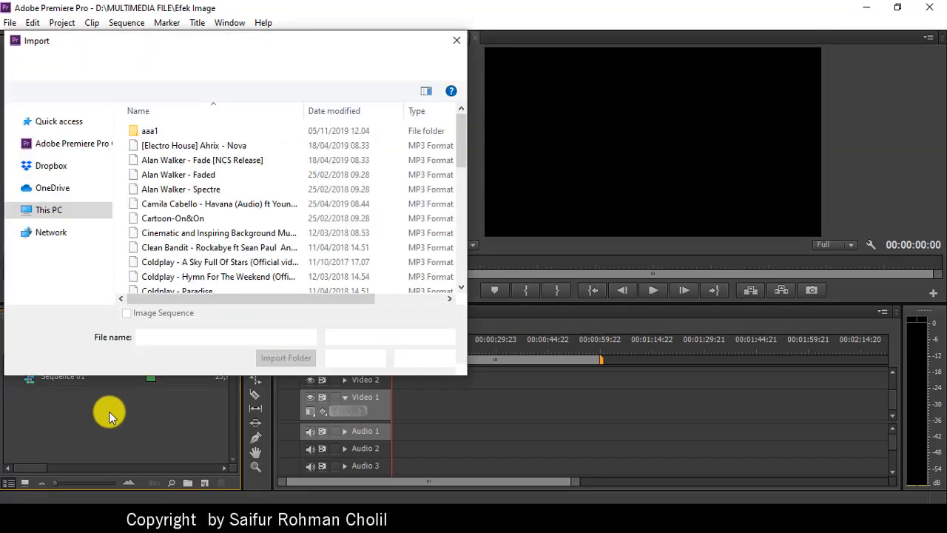
{"action": "left_click", "coordinate": [457, 41]}
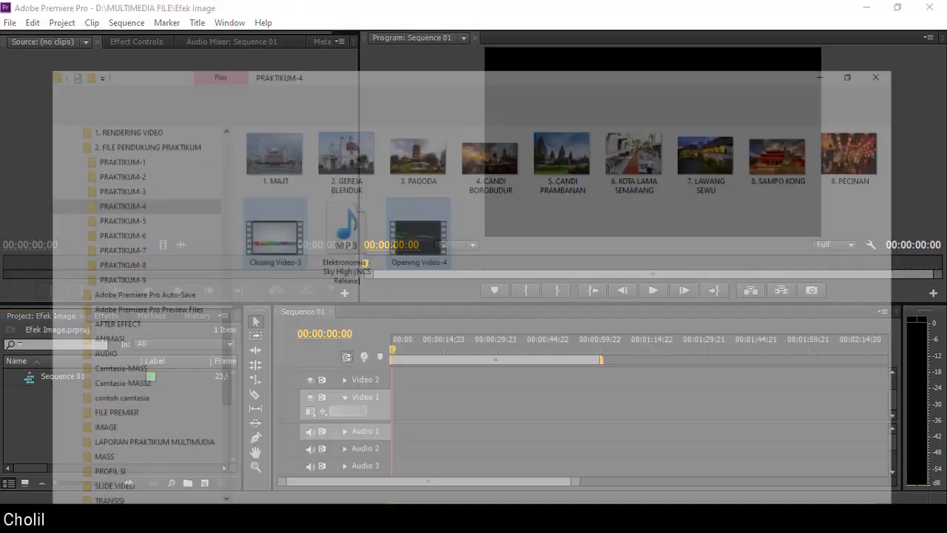
Import all images, videos and the MP3 from the PRAKTIKUM-4 folder into the project.
{"action": "left_click", "coordinate": [389, 494]}
{"action": "left_click", "coordinate": [333, 96]}
{"action": "key", "text": "ctrl+a"}
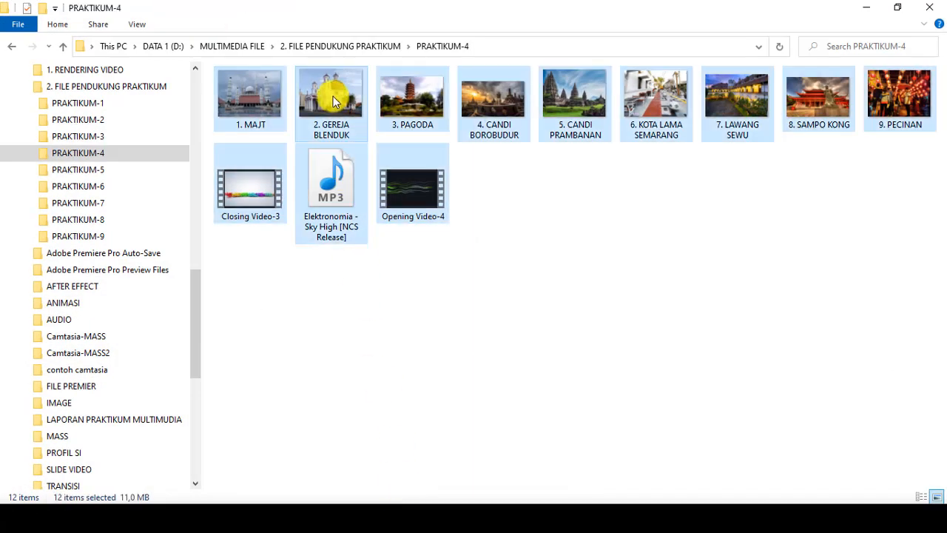
{"action": "left_click_drag", "start_coordinate": [247, 97], "coordinate": [74, 412]}
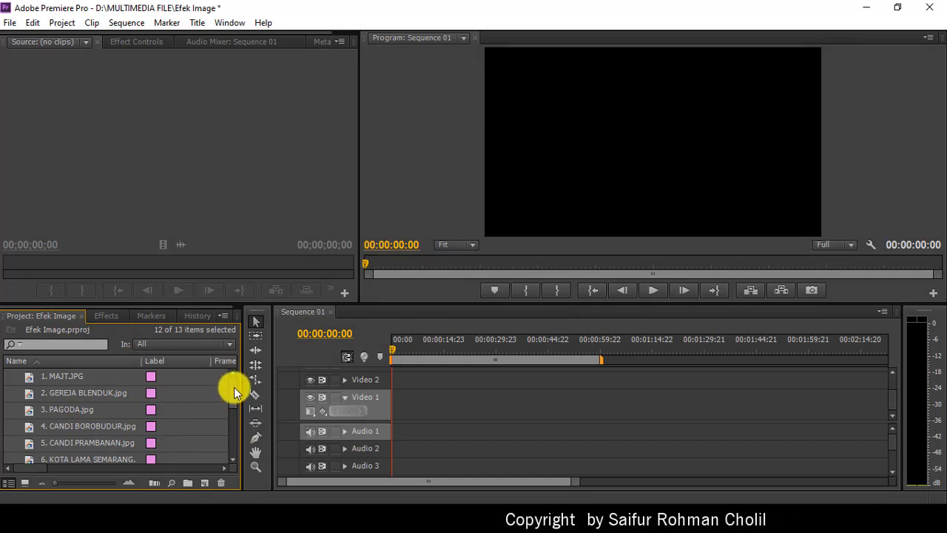
Preview Opening Video-4.mp4 in the source monitor and place it with its audio at the start of Video 1.
{"action": "left_click_drag", "start_coordinate": [233, 386], "coordinate": [228, 426]}
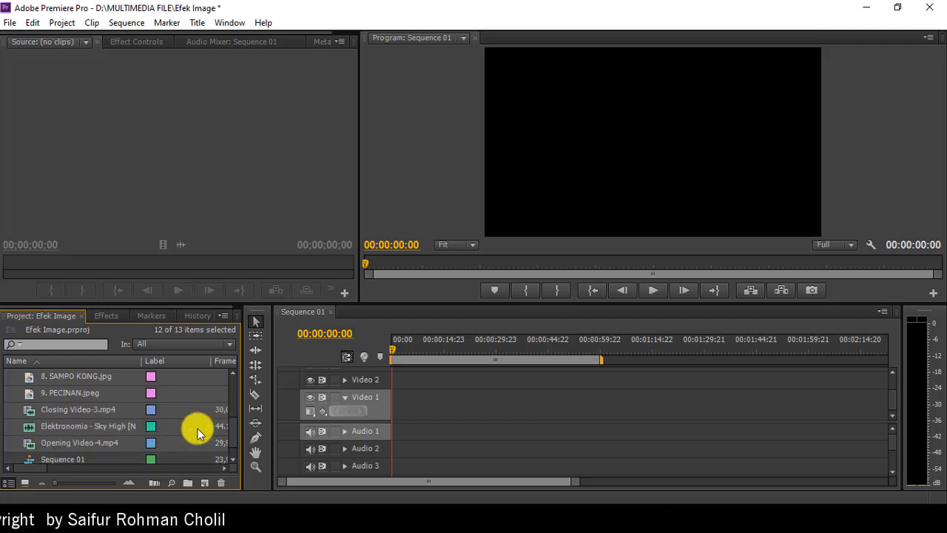
{"action": "left_click", "coordinate": [69, 448]}
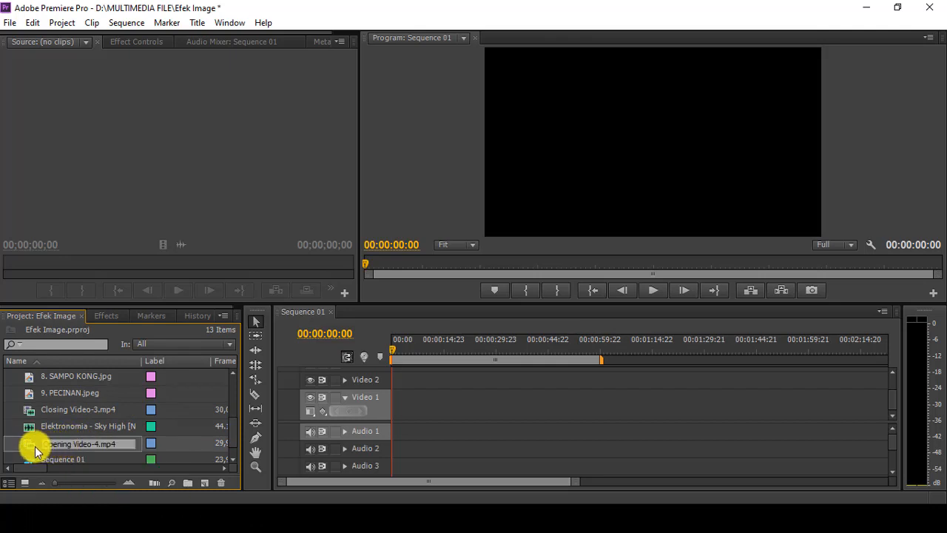
{"action": "double_click", "coordinate": [32, 445]}
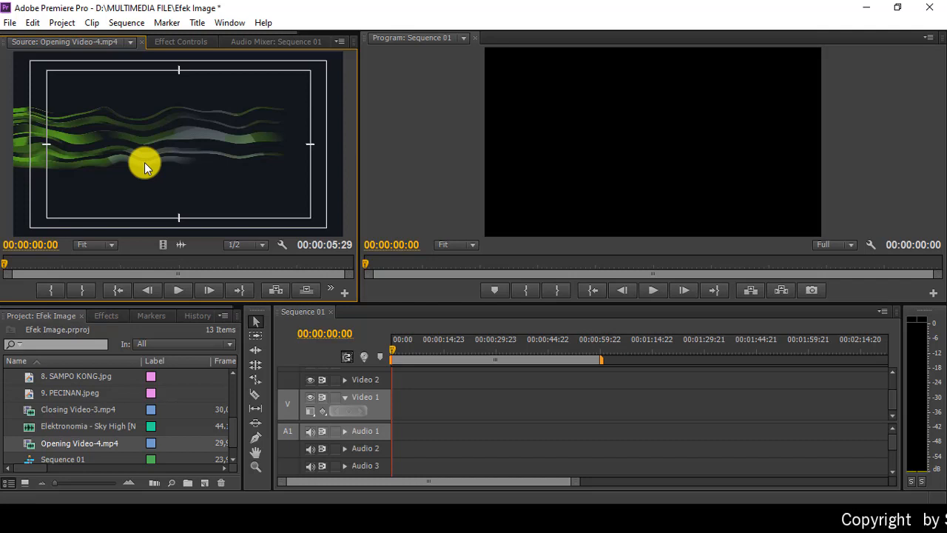
{"action": "left_click", "coordinate": [178, 291]}
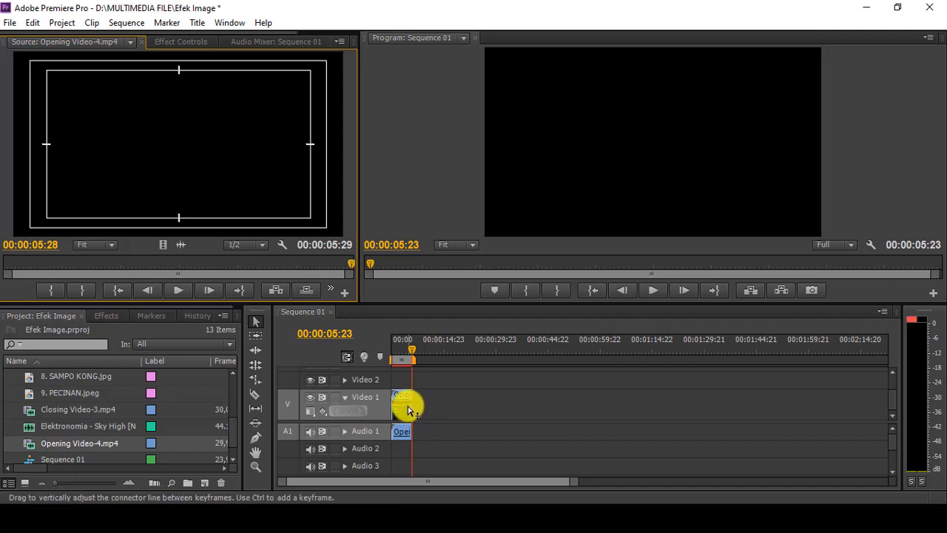
Play the opening clip in the sequence from its beginning and return the playhead to the start.
{"action": "left_click", "coordinate": [591, 291]}
{"action": "left_click", "coordinate": [655, 290]}
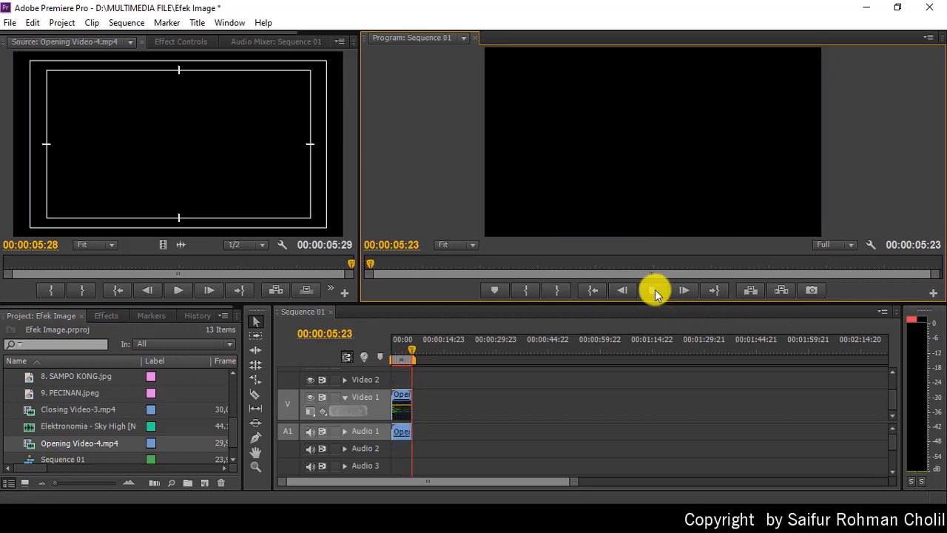
{"action": "left_click", "coordinate": [591, 291]}
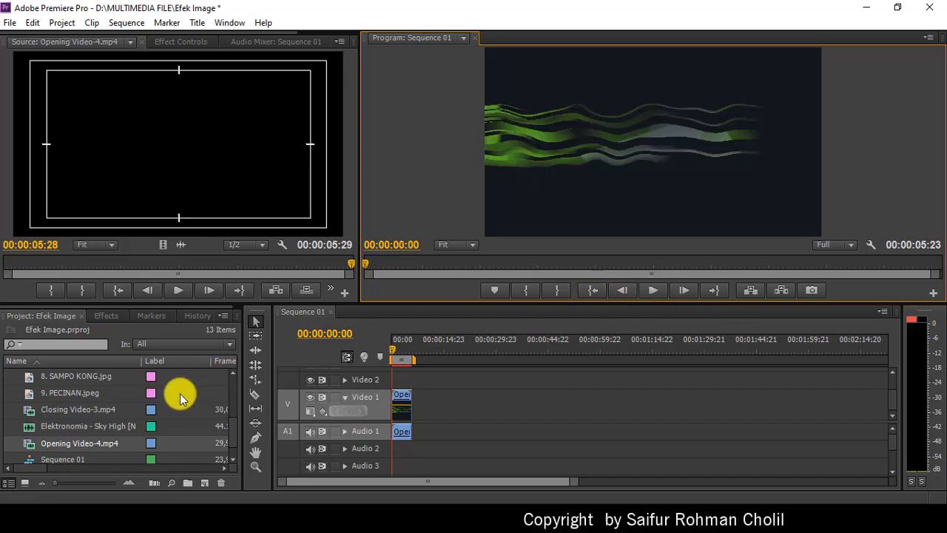
Place the image 1. MAJT.JPG on Video 1 directly after the opening clip and view it in the sequence.
{"action": "scroll", "coordinate": [162, 411], "scroll_direction": "up", "scroll_amount": 1}
{"action": "scroll", "coordinate": [162, 409], "scroll_direction": "up", "scroll_amount": 3}
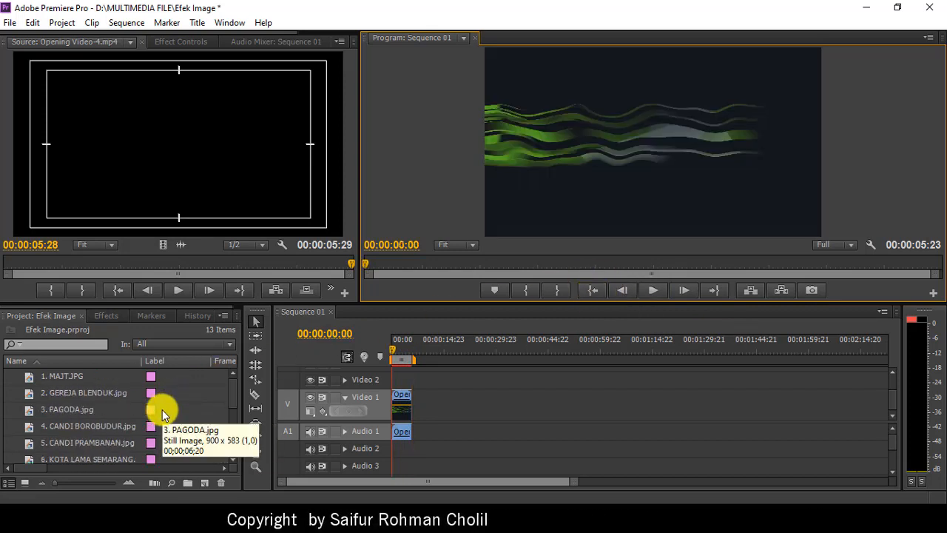
{"action": "left_click", "coordinate": [57, 379]}
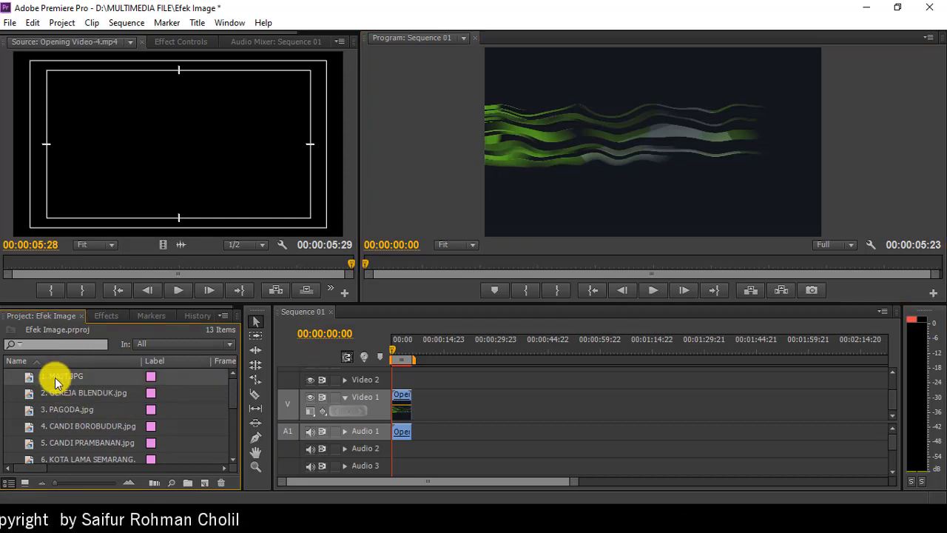
{"action": "left_click", "coordinate": [54, 377]}
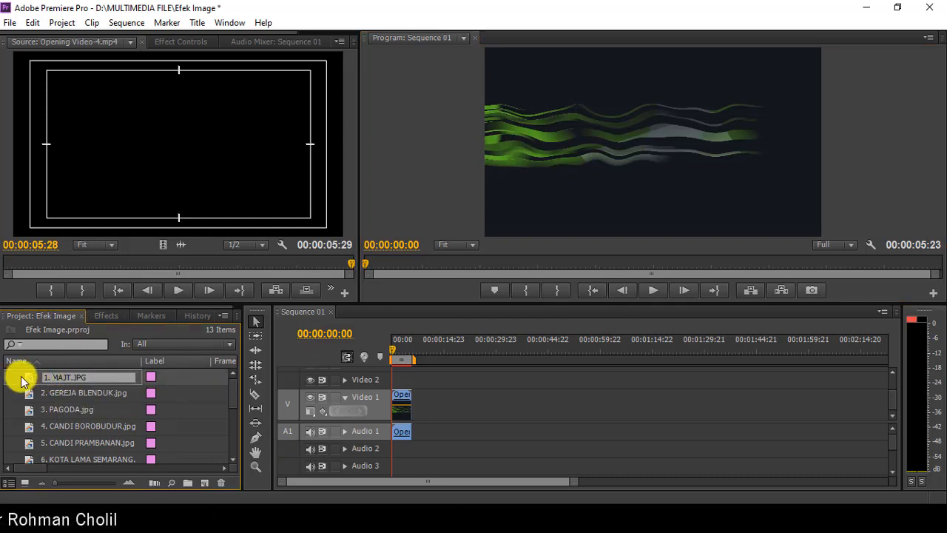
{"action": "double_click", "coordinate": [28, 377]}
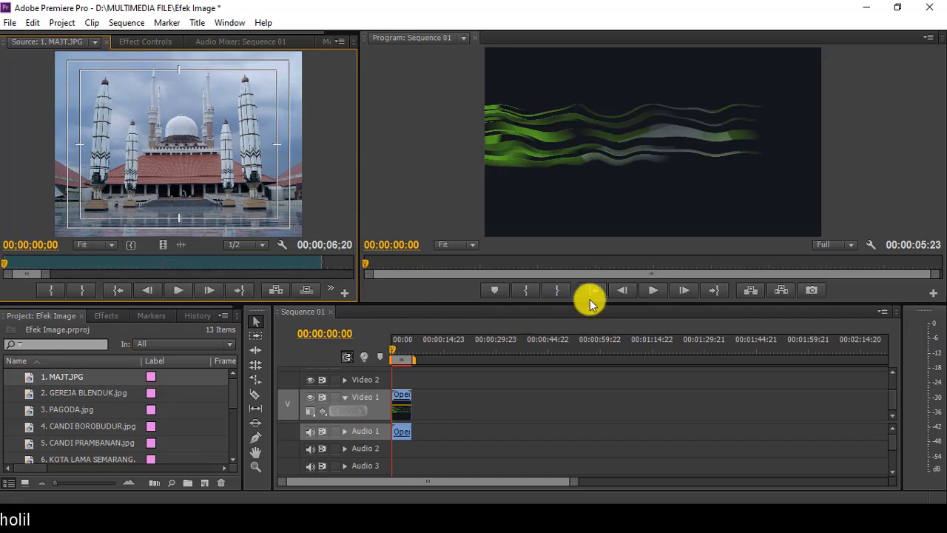
{"action": "left_click", "coordinate": [716, 292]}
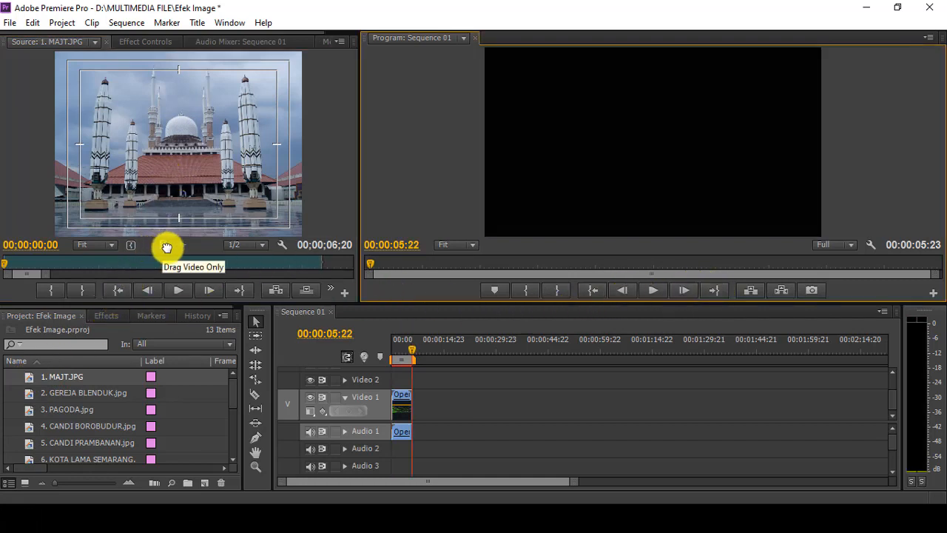
{"action": "left_click_drag", "start_coordinate": [166, 248], "coordinate": [424, 413]}
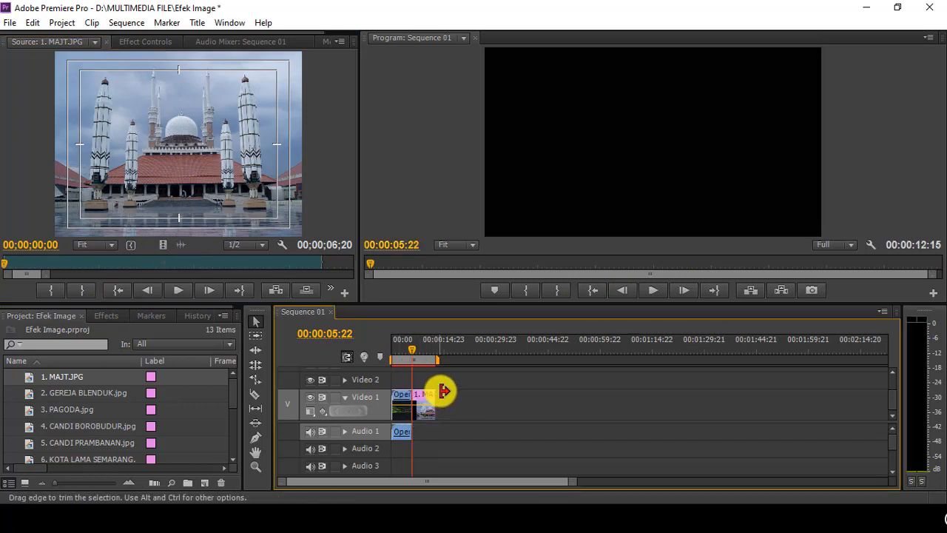
{"action": "left_click", "coordinate": [425, 347]}
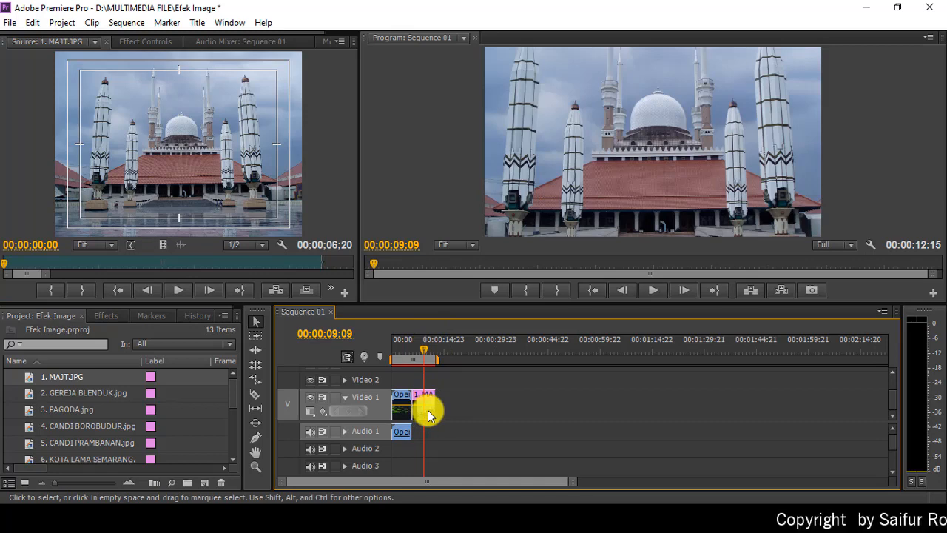
Delete the 1. MAJT.JPG clip from Video 1.
{"action": "left_click_drag", "start_coordinate": [570, 482], "coordinate": [470, 485]}
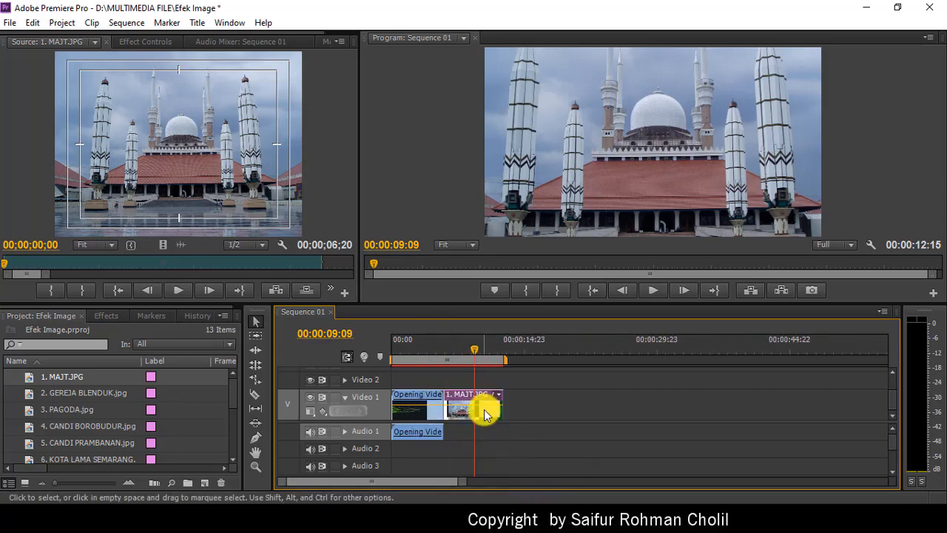
{"action": "left_click", "coordinate": [483, 412]}
{"action": "key", "text": "Delete"}
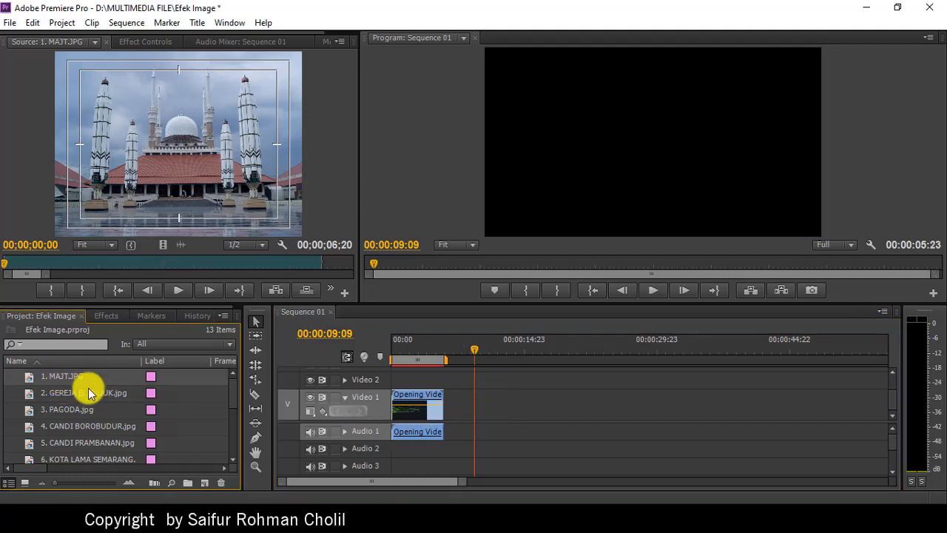
Place all nine images, 1. MAJT.JPG through 9. PECINAN.jpeg, on Video 1 directly after the opening clip and play the sequence.
{"action": "scroll", "coordinate": [95, 394], "scroll_direction": "down", "scroll_amount": 2}
{"action": "scroll", "coordinate": [90, 400], "scroll_direction": "down", "scroll_amount": 2}
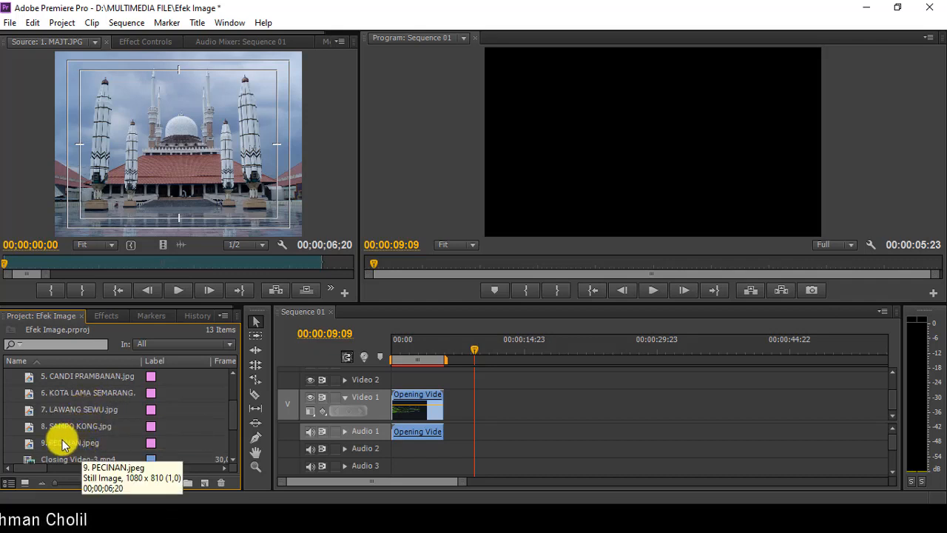
{"action": "left_click", "coordinate": [63, 444], "text": "shift"}
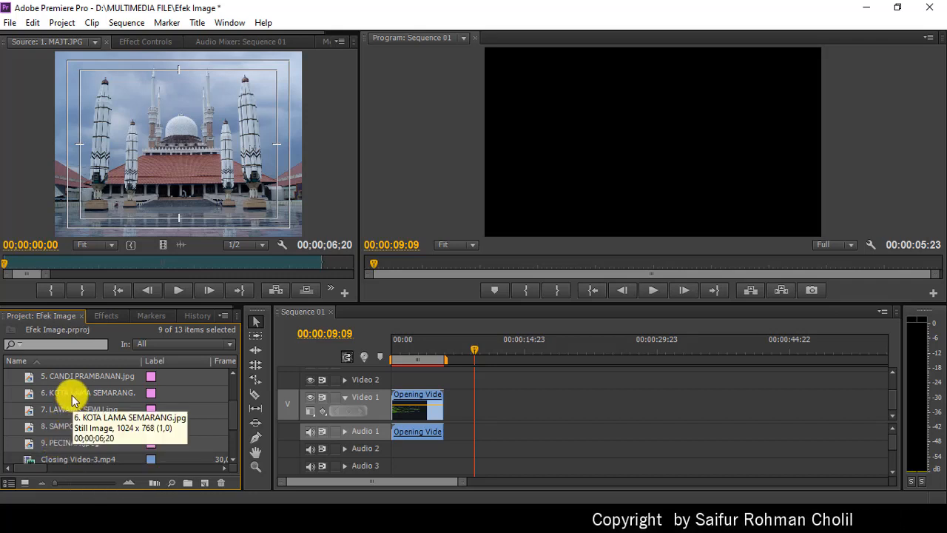
{"action": "left_click_drag", "start_coordinate": [72, 398], "coordinate": [446, 408]}
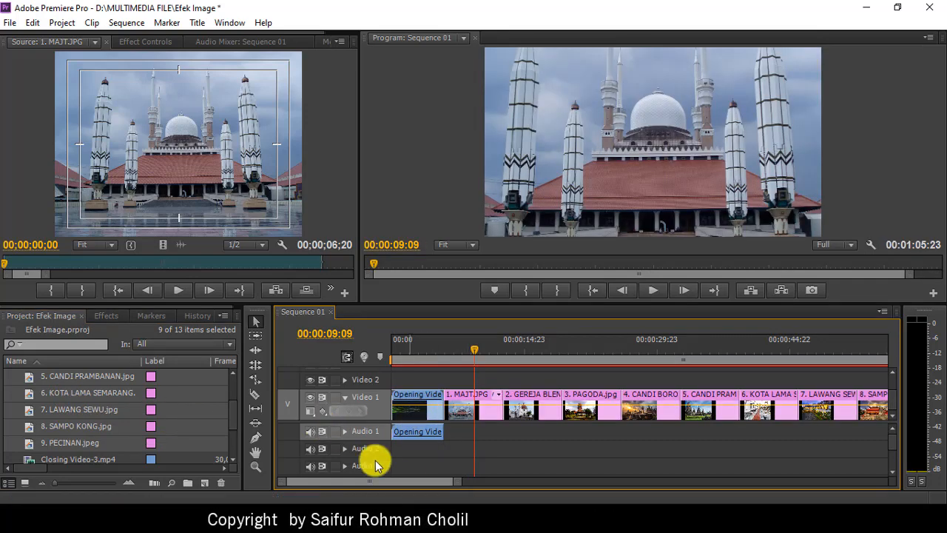
{"action": "left_click_drag", "start_coordinate": [454, 485], "coordinate": [548, 477]}
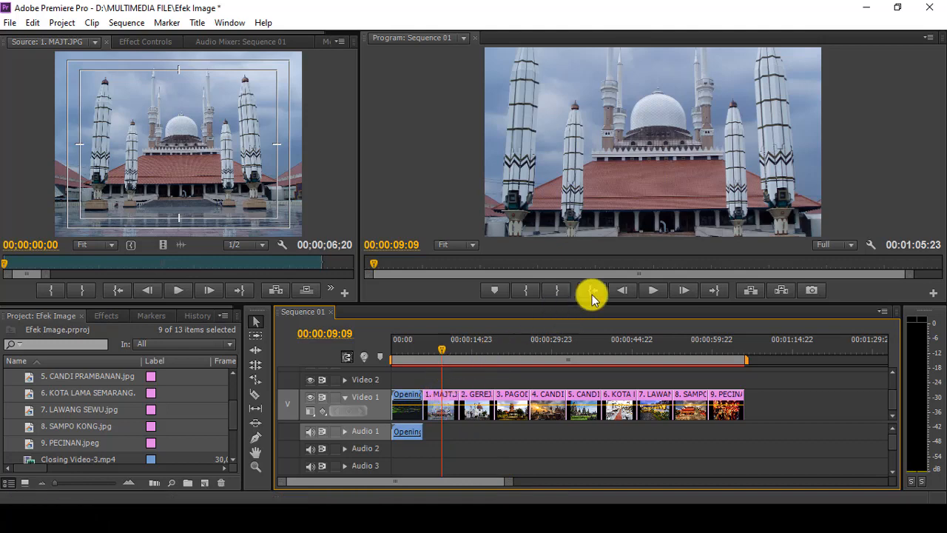
{"action": "left_click", "coordinate": [651, 287]}
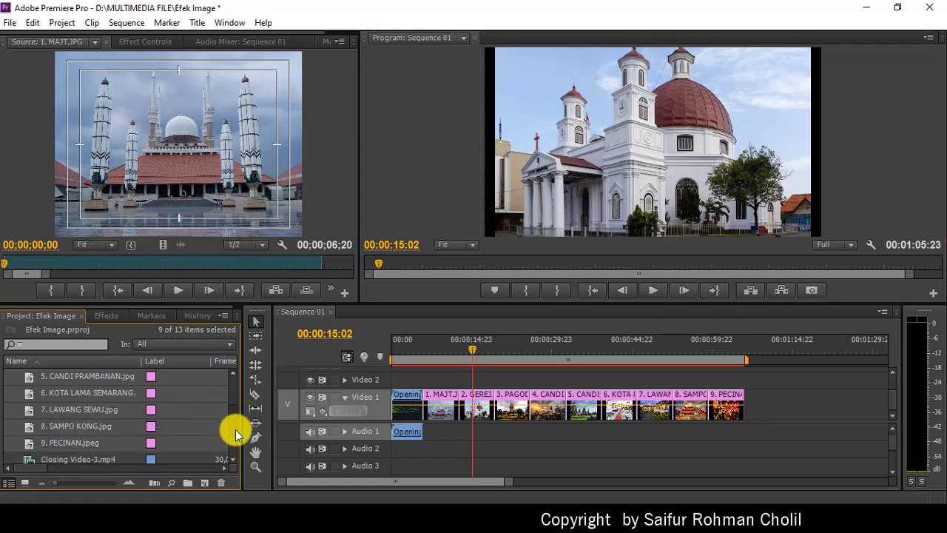
Preview Closing Video-3.mp4 and place only its video on Video 1 directly after the 9. PECINAN.jpeg clip.
{"action": "scroll", "coordinate": [236, 429], "scroll_direction": "down", "scroll_amount": 2}
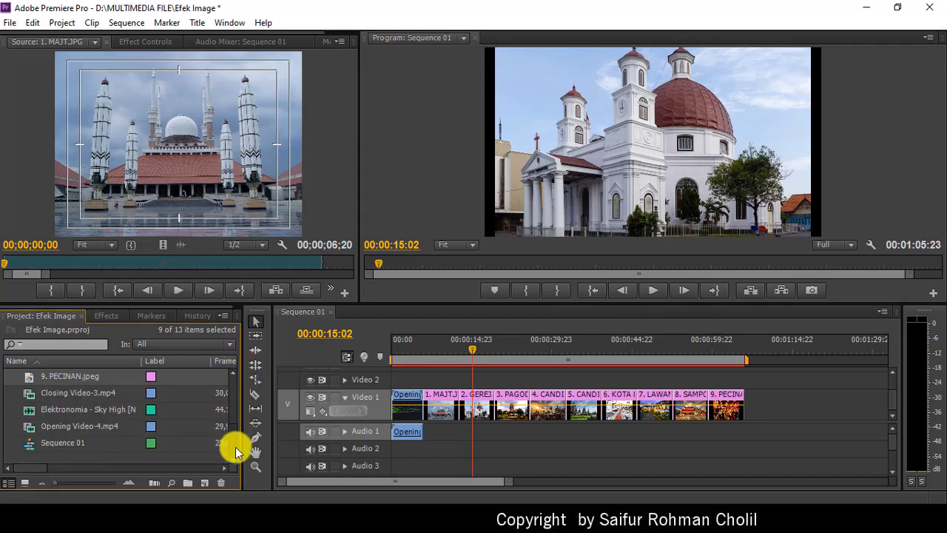
{"action": "double_click", "coordinate": [73, 393]}
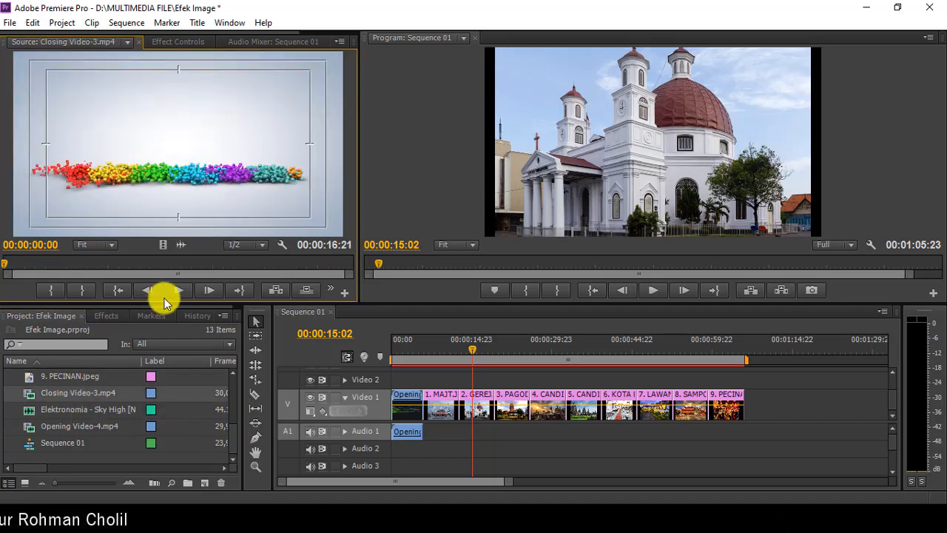
{"action": "left_click", "coordinate": [179, 291]}
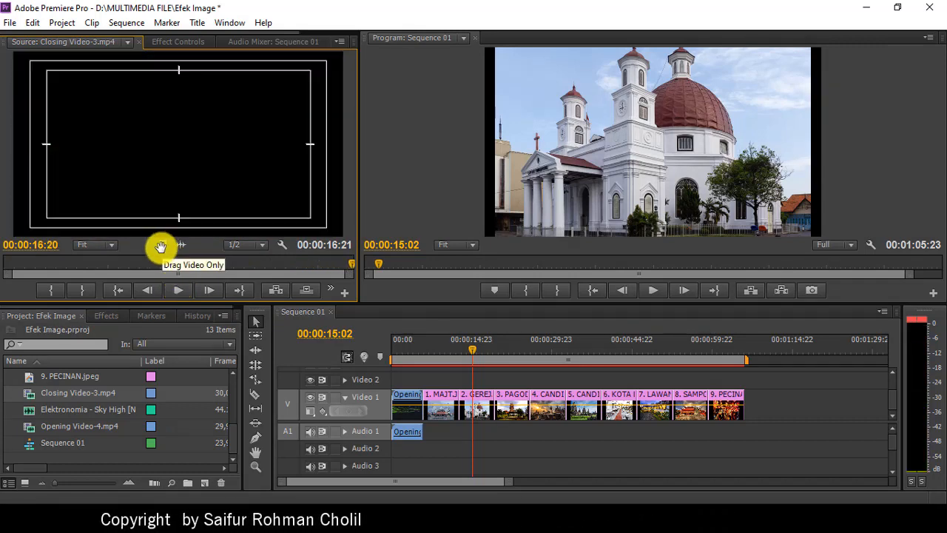
{"action": "left_click_drag", "start_coordinate": [161, 246], "coordinate": [741, 421]}
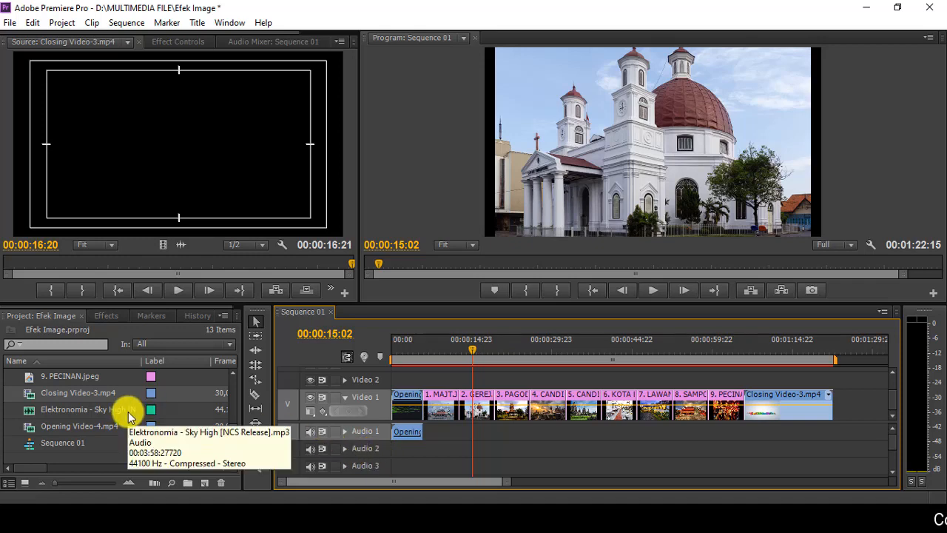
Place the Elektronomia - Sky High audio on Audio 1 directly after the opening clip's audio and trim its end to the closing clip's end.
{"action": "left_click", "coordinate": [59, 416]}
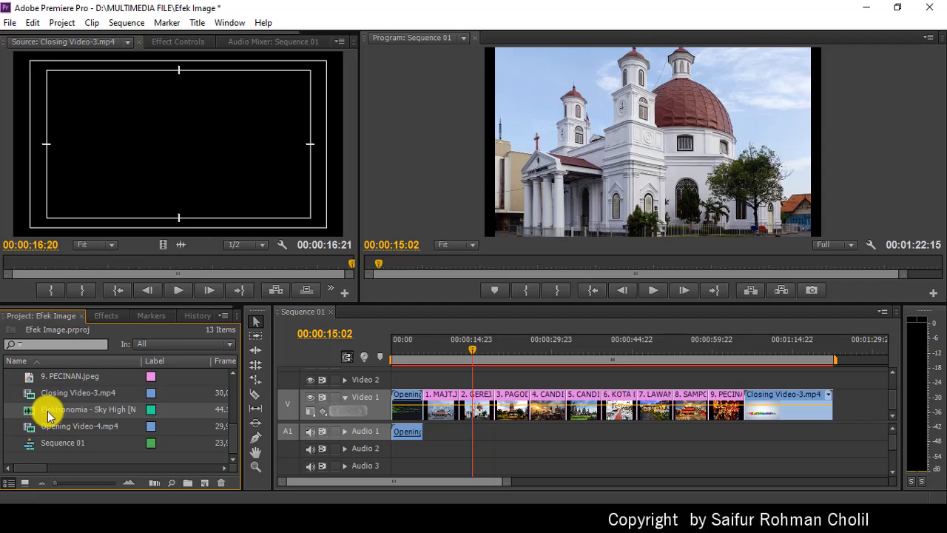
{"action": "left_click_drag", "start_coordinate": [46, 403], "coordinate": [423, 423]}
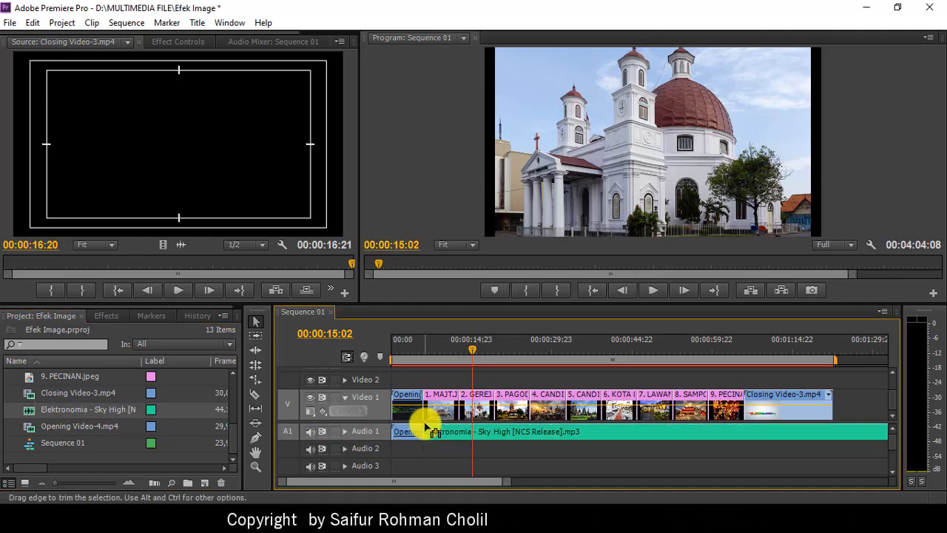
{"action": "left_click_drag", "start_coordinate": [493, 485], "coordinate": [702, 469]}
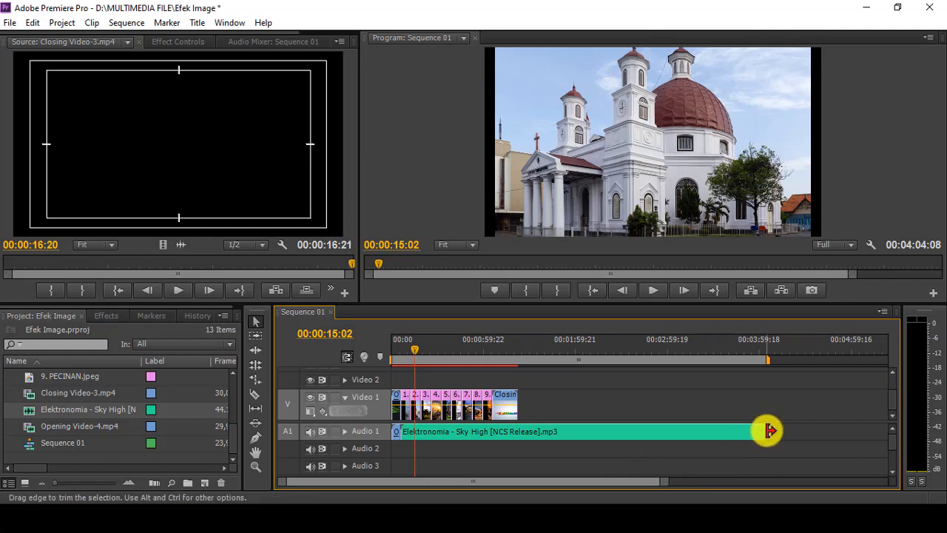
{"action": "left_click_drag", "start_coordinate": [761, 432], "coordinate": [571, 456]}
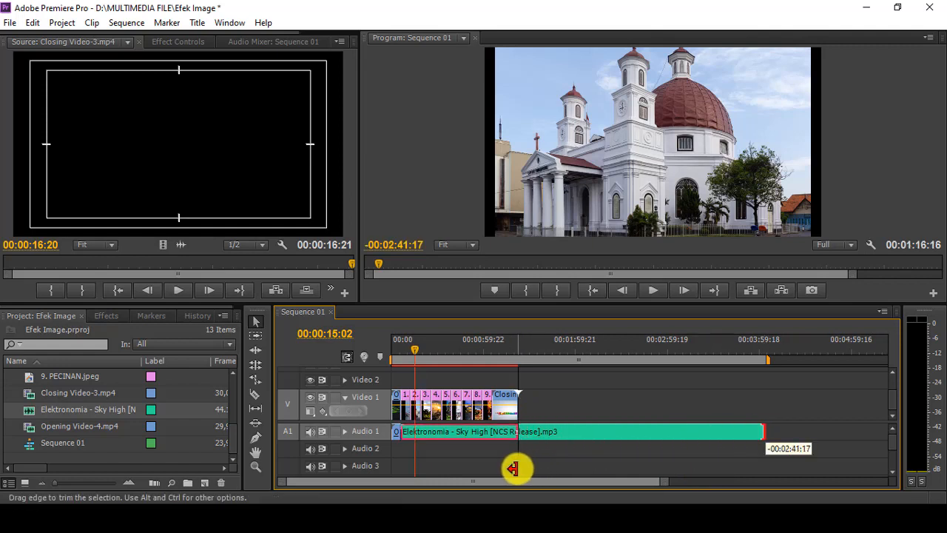
{"action": "left_click_drag", "start_coordinate": [514, 467], "coordinate": [517, 469]}
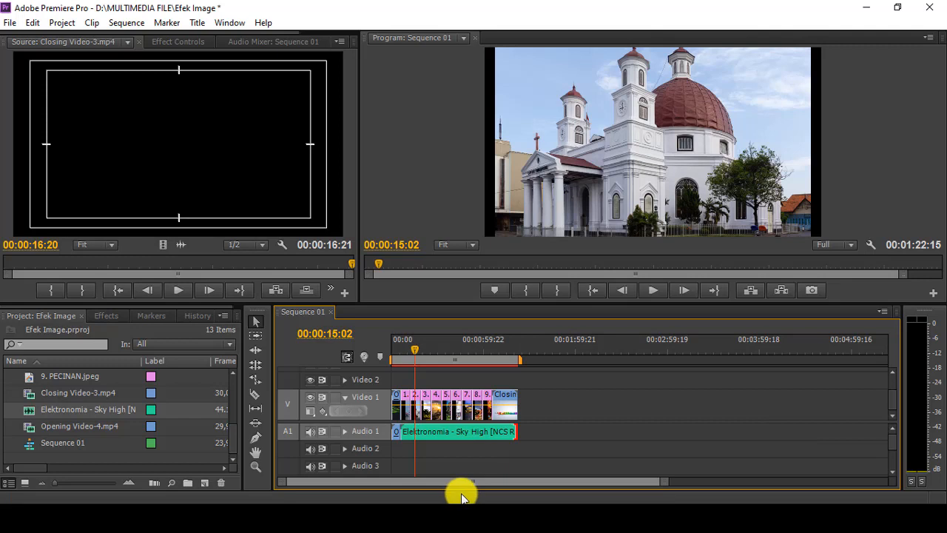
{"action": "left_click_drag", "start_coordinate": [666, 482], "coordinate": [588, 497]}
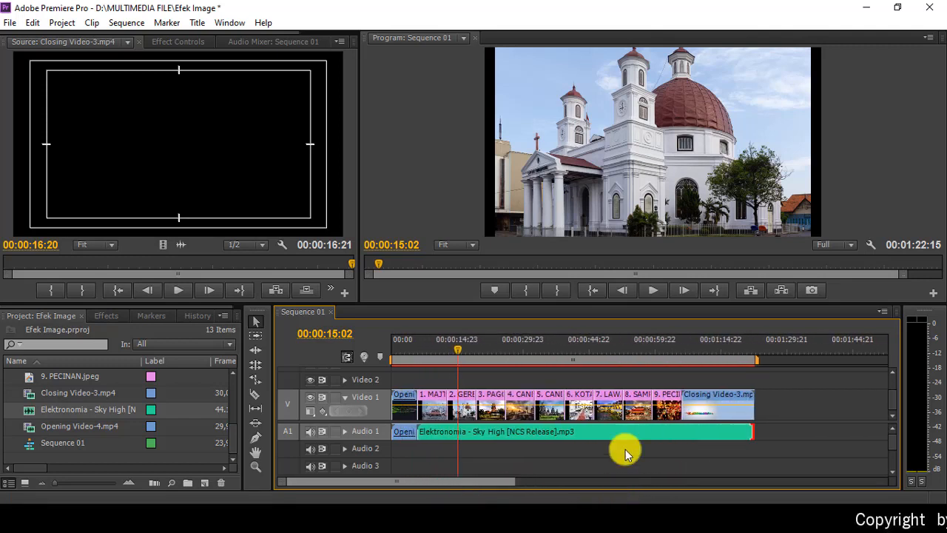
Play the sequence from its start to check the background music, and mute the Audio 1 track.
{"action": "left_click", "coordinate": [591, 290]}
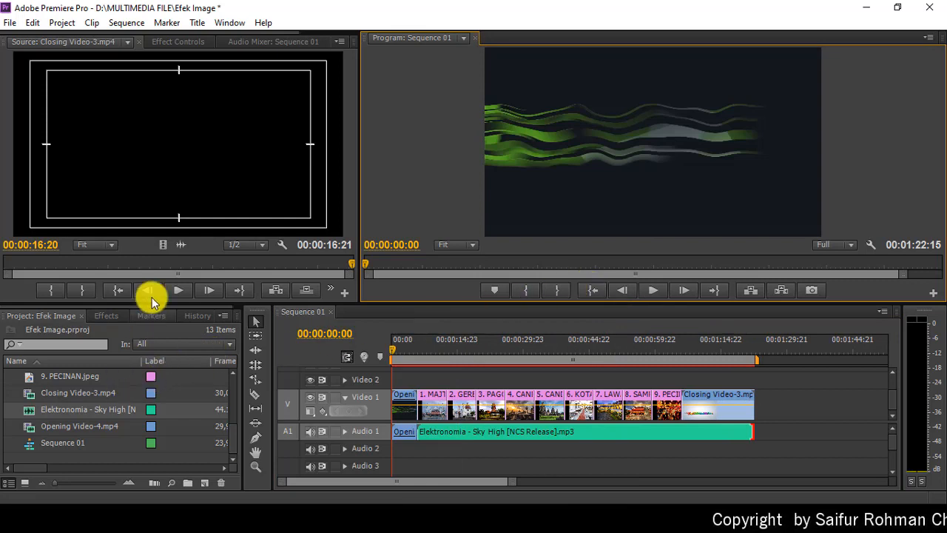
{"action": "left_click", "coordinate": [166, 264]}
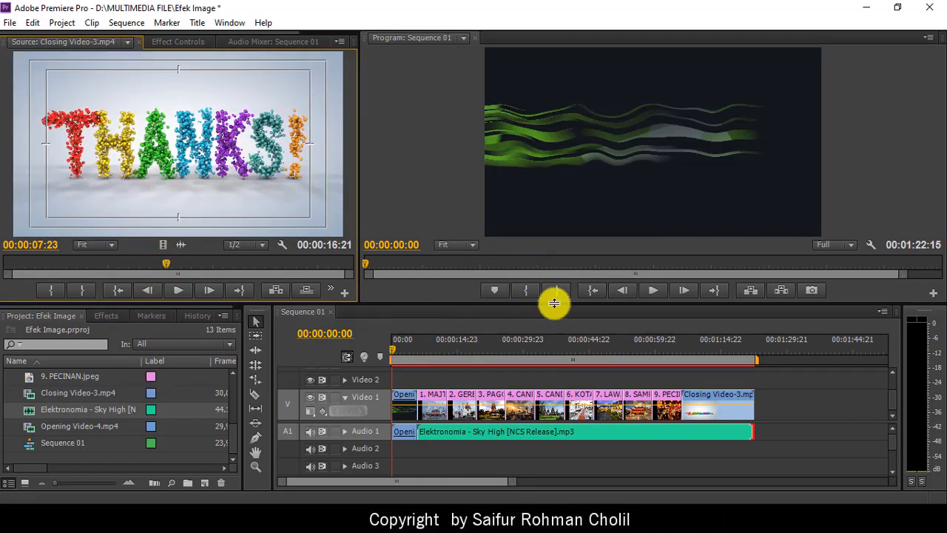
{"action": "left_click", "coordinate": [652, 293]}
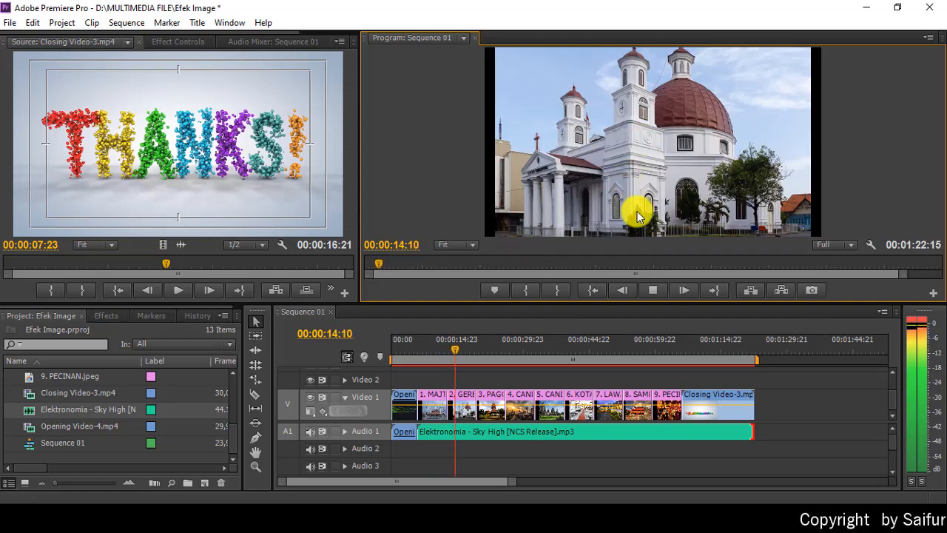
{"action": "left_click", "coordinate": [652, 290]}
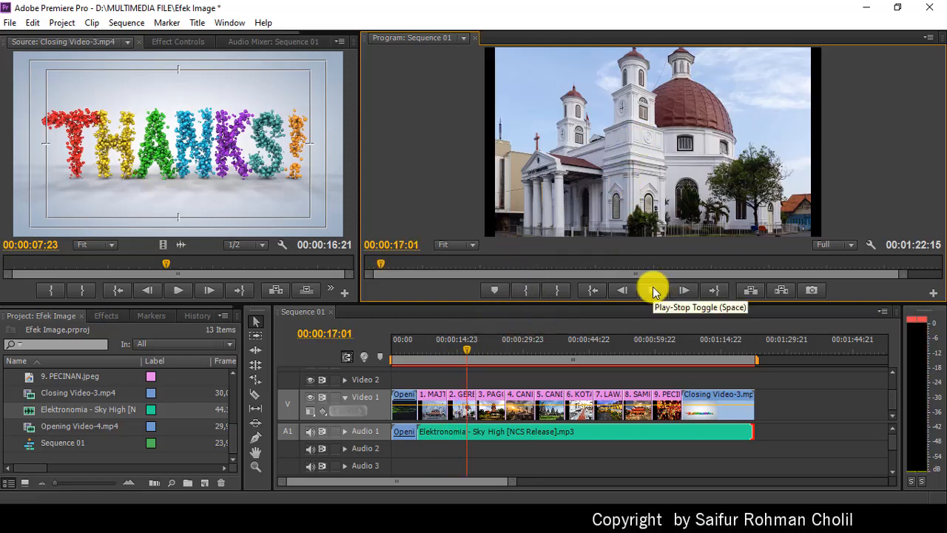
{"action": "left_click", "coordinate": [307, 437]}
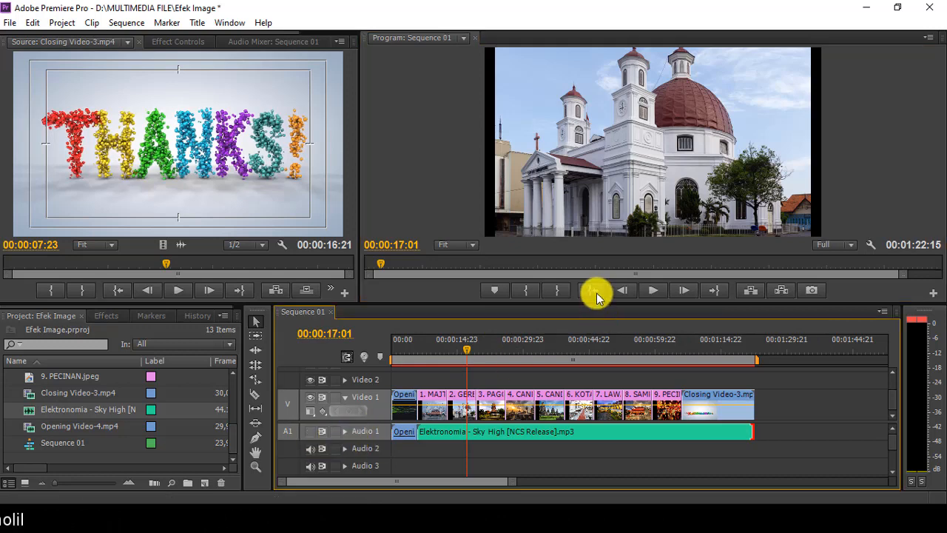
Open the 1. MAJT.JPG clip from Video 1 and display its effect controls.
{"action": "double_click", "coordinate": [438, 417]}
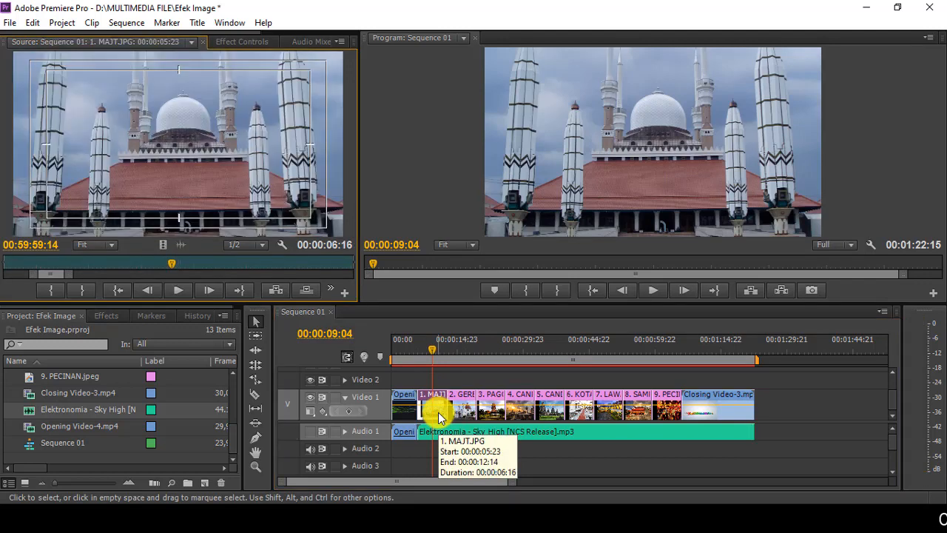
{"action": "left_click", "coordinate": [244, 43]}
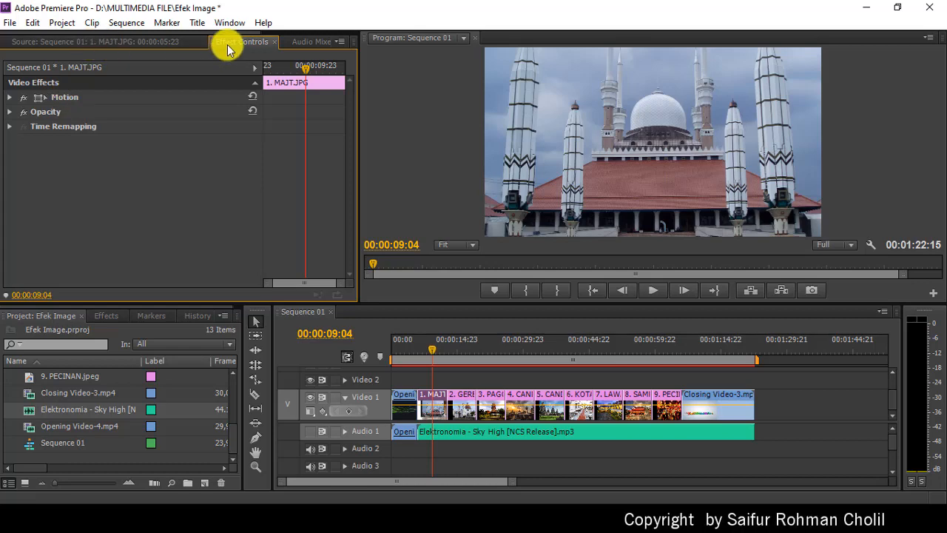
{"action": "left_click", "coordinate": [229, 23]}
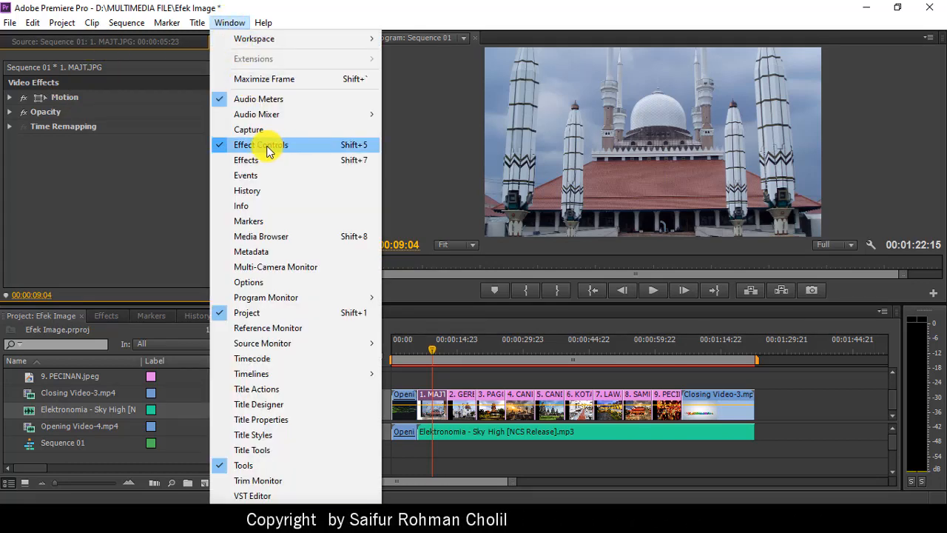
{"action": "left_click", "coordinate": [229, 145]}
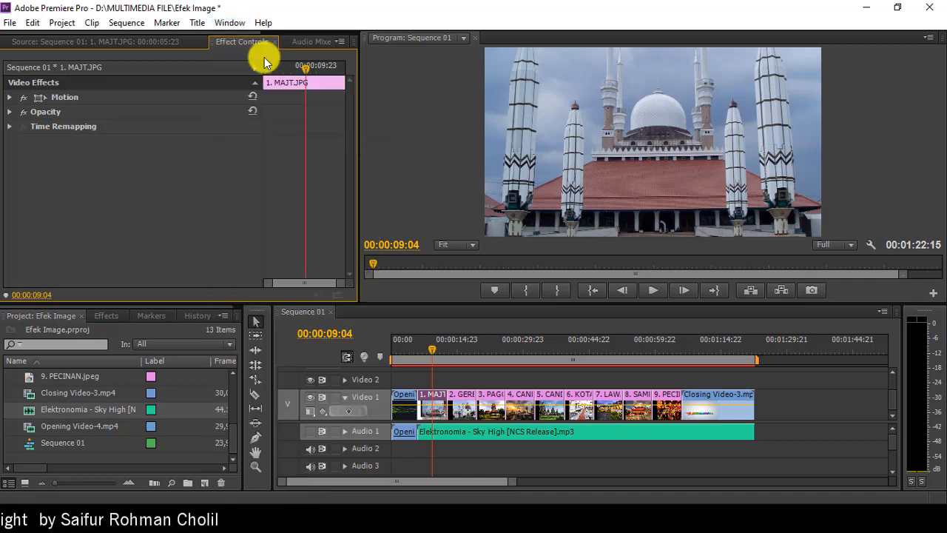
{"action": "left_click", "coordinate": [231, 22]}
{"action": "left_click", "coordinate": [215, 151]}
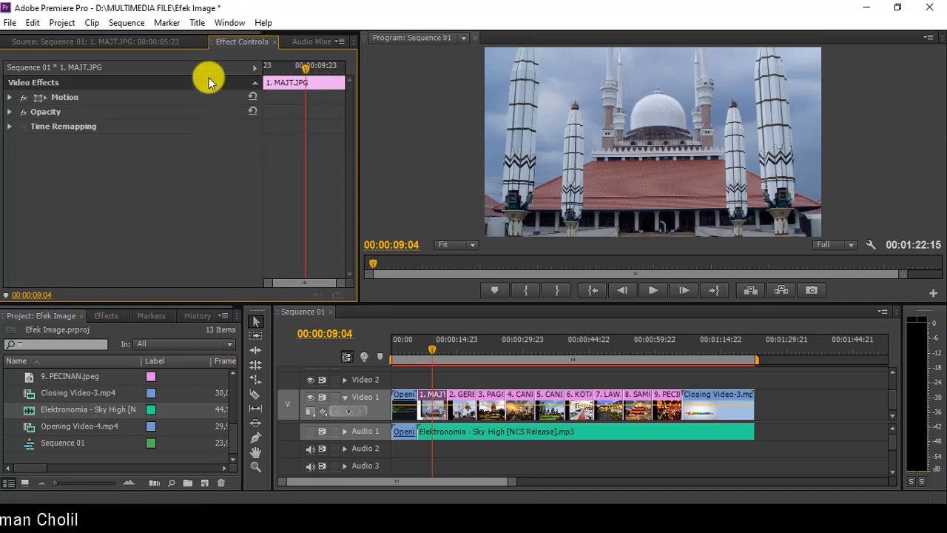
Close the Effect Controls panel and reopen it for the 1. MAJT.JPG clip.
{"action": "left_click", "coordinate": [180, 41]}
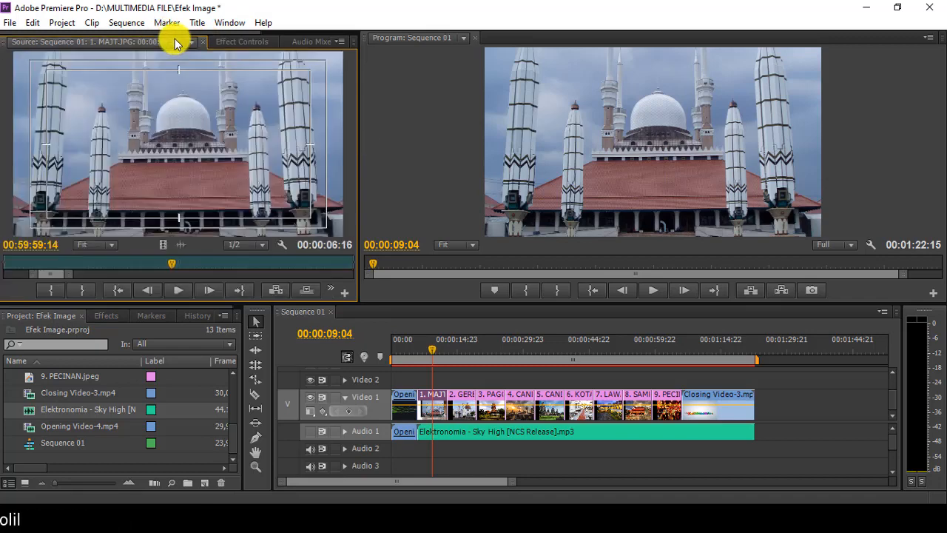
{"action": "left_click", "coordinate": [229, 22]}
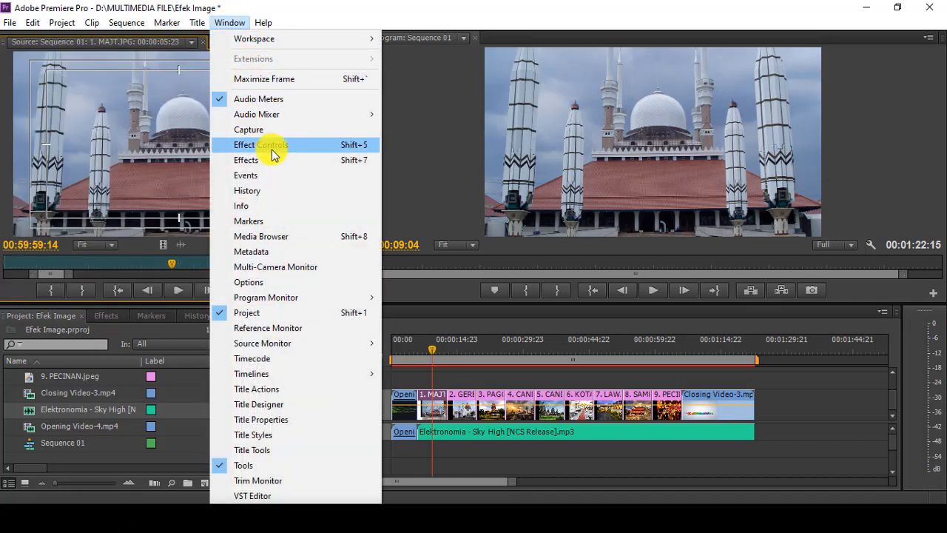
{"action": "left_click", "coordinate": [147, 40]}
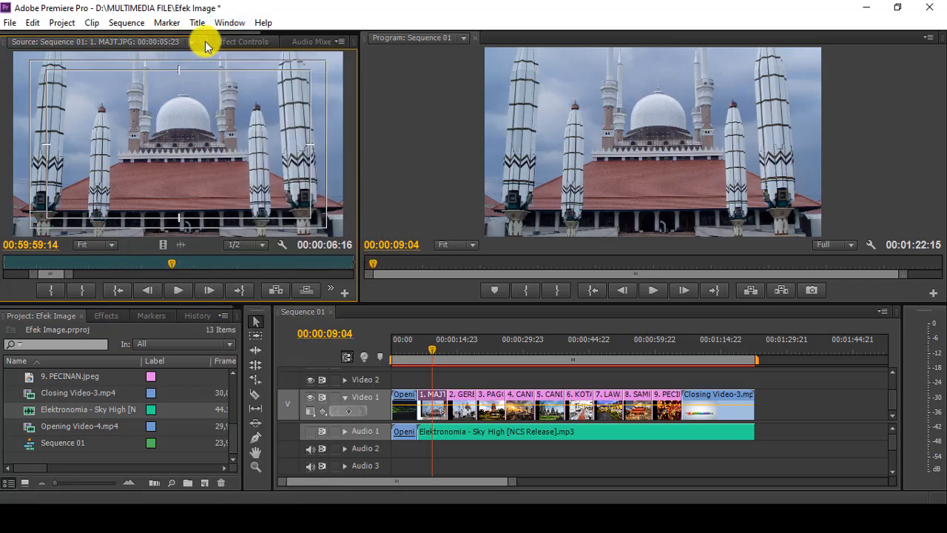
{"action": "left_click", "coordinate": [249, 42]}
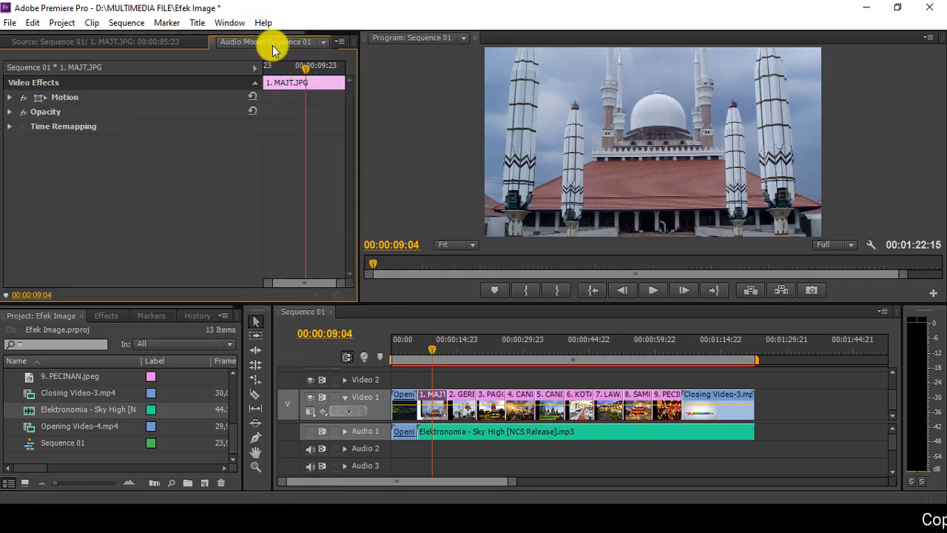
{"action": "left_click", "coordinate": [273, 43]}
{"action": "left_click", "coordinate": [165, 40]}
{"action": "left_click", "coordinate": [226, 22]}
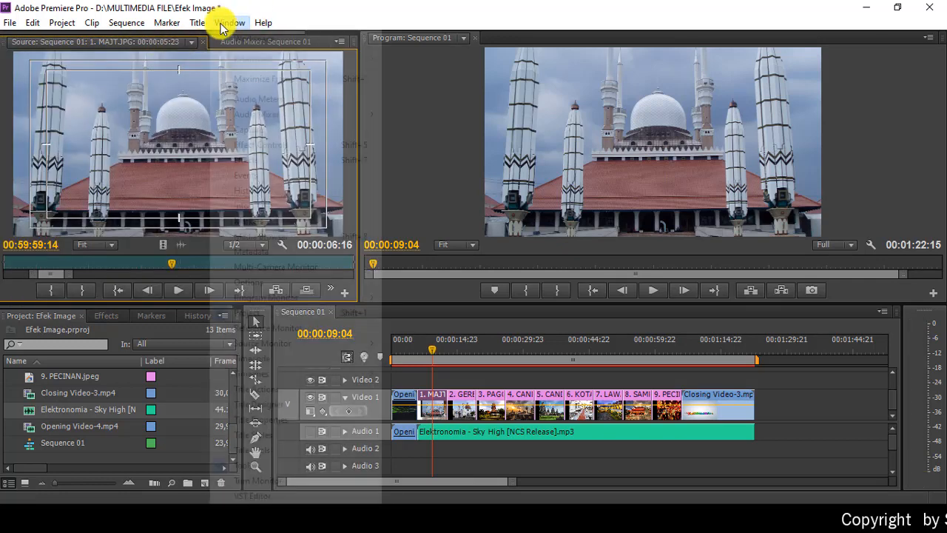
{"action": "left_click", "coordinate": [252, 143]}
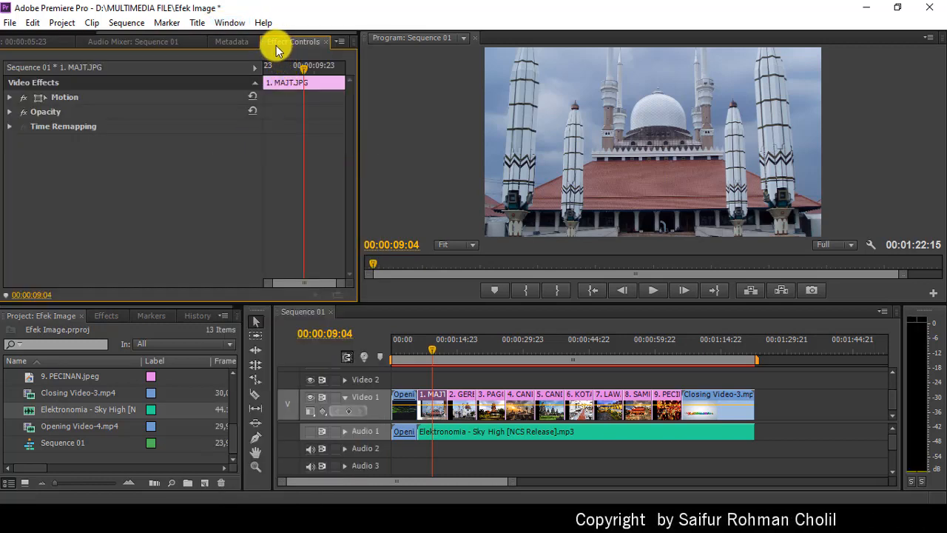
Close the Metadata and Audio Mixer panels, keeping the clip's effect controls in view.
{"action": "left_click", "coordinate": [235, 41]}
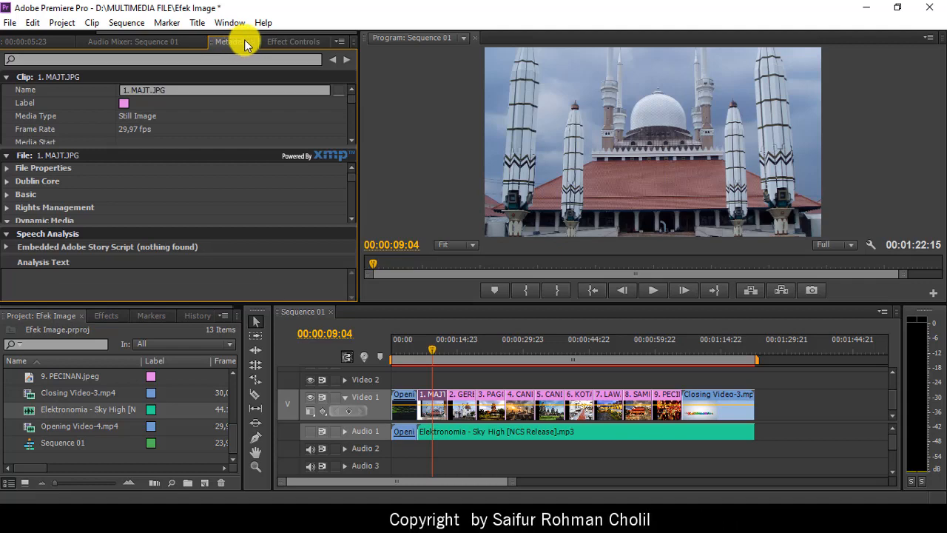
{"action": "left_click", "coordinate": [250, 41]}
{"action": "left_click", "coordinate": [185, 41]}
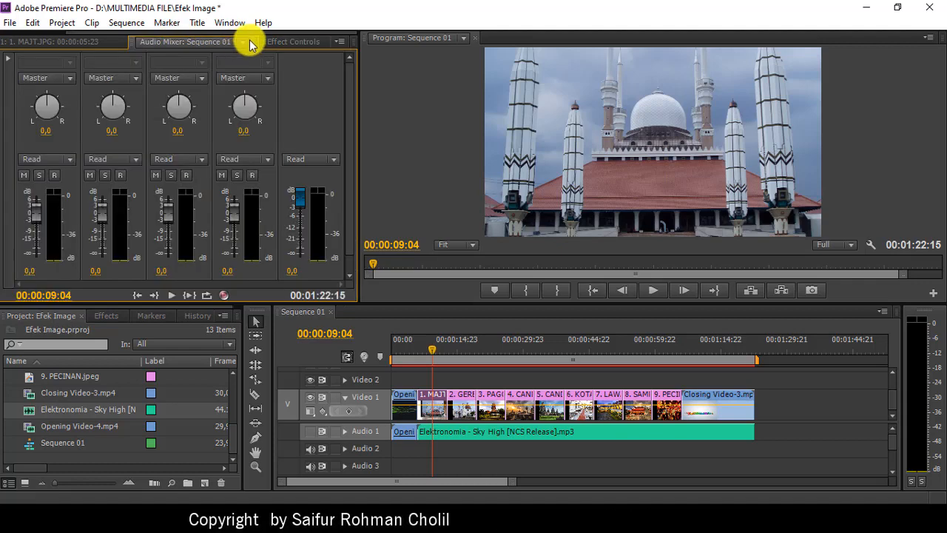
{"action": "left_click", "coordinate": [250, 42]}
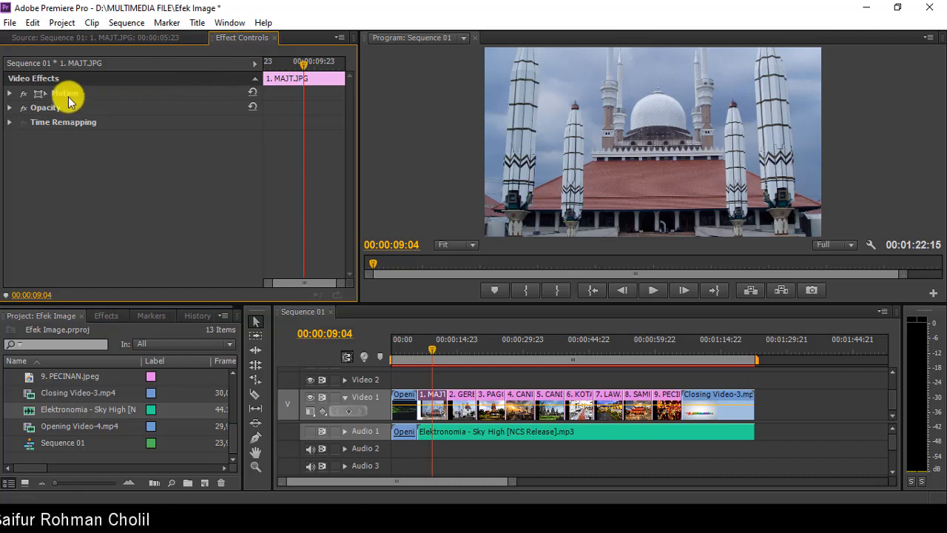
Using Motion, scale 1. MAJT.JPG to about 98.5 and shift the image down to a position of about 480, 500.
{"action": "left_click", "coordinate": [63, 91]}
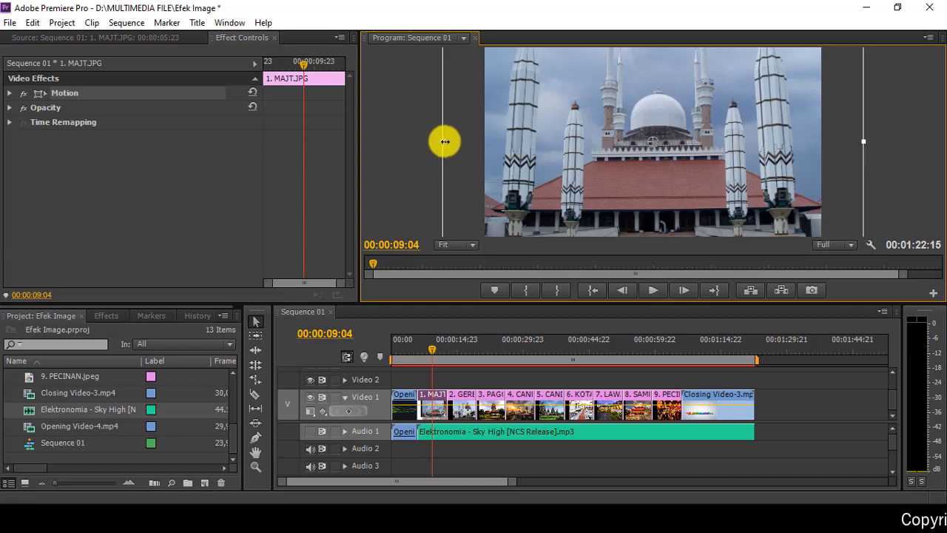
{"action": "left_click_drag", "start_coordinate": [444, 142], "coordinate": [446, 141]}
{"action": "left_click_drag", "start_coordinate": [645, 138], "coordinate": [645, 178]}
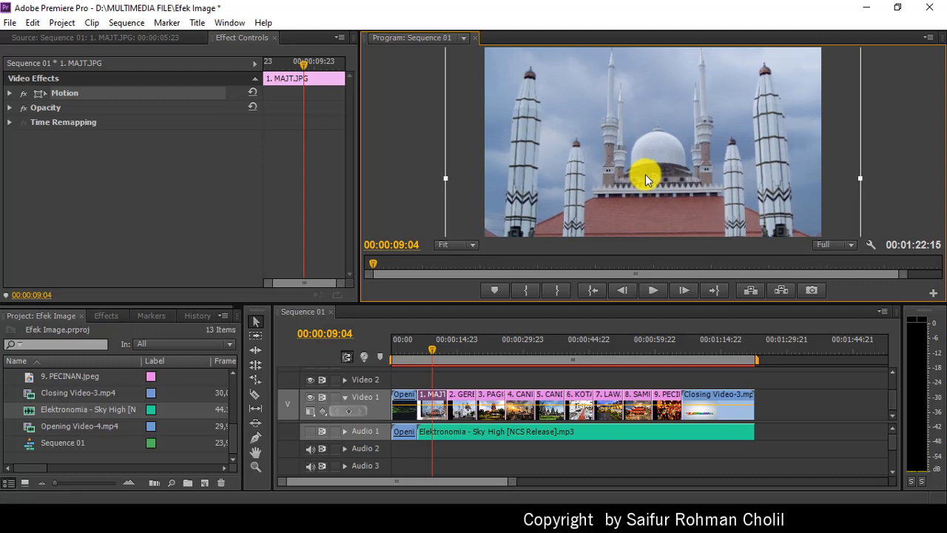
Set a starting Position keyframe for 1. MAJT.JPG at the clip's first frame, 00:00:05:23.
{"action": "left_click", "coordinate": [291, 72]}
{"action": "left_click_drag", "start_coordinate": [292, 71], "coordinate": [225, 78]}
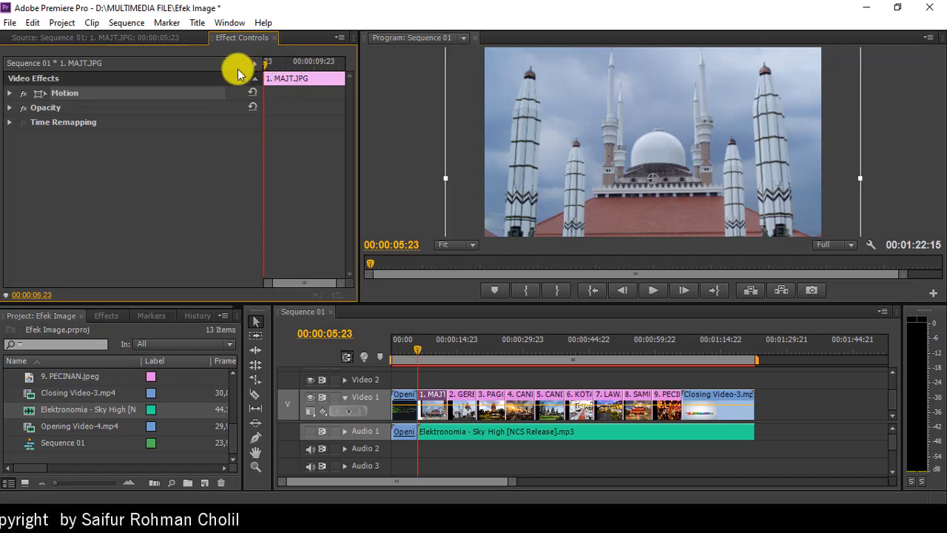
{"action": "left_click_drag", "start_coordinate": [267, 70], "coordinate": [230, 86]}
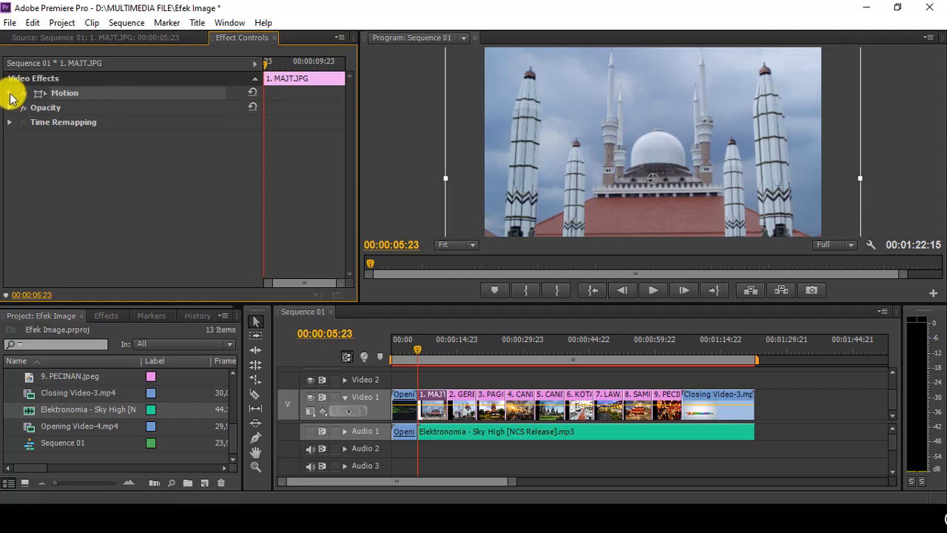
{"action": "left_click", "coordinate": [10, 93]}
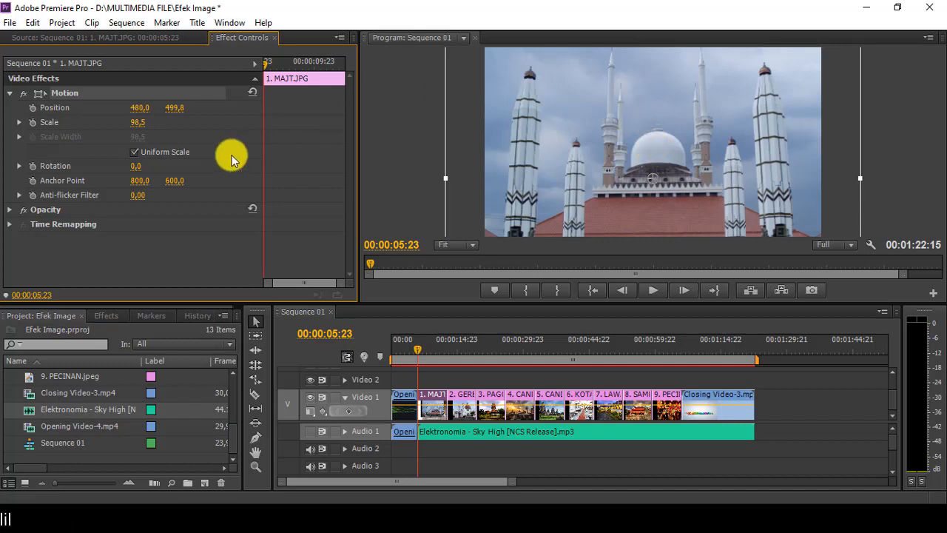
{"action": "left_click", "coordinate": [32, 111]}
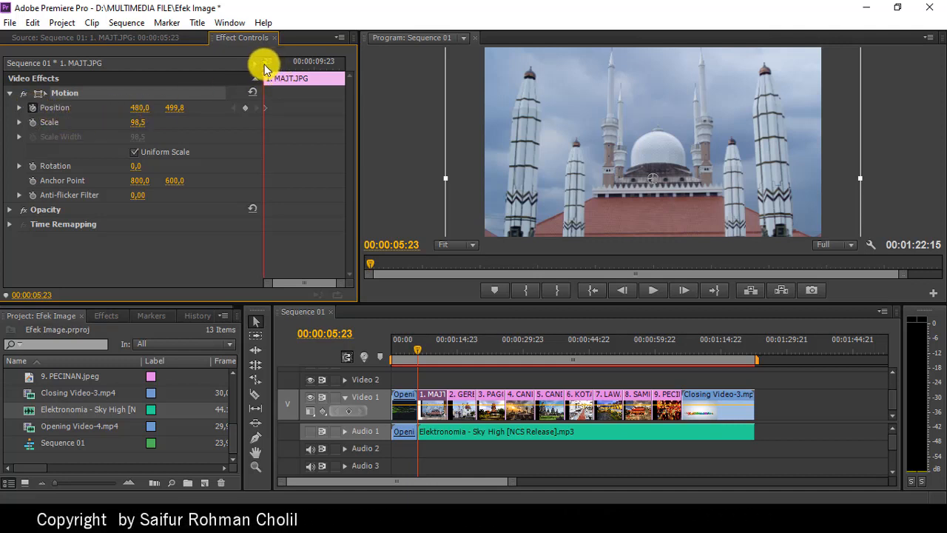
Add an ending Position keyframe of about 495, 335 at 00:00:12:11 and return the playhead to near the start of 1. MAJT.JPG.
{"action": "left_click_drag", "start_coordinate": [264, 66], "coordinate": [343, 68]}
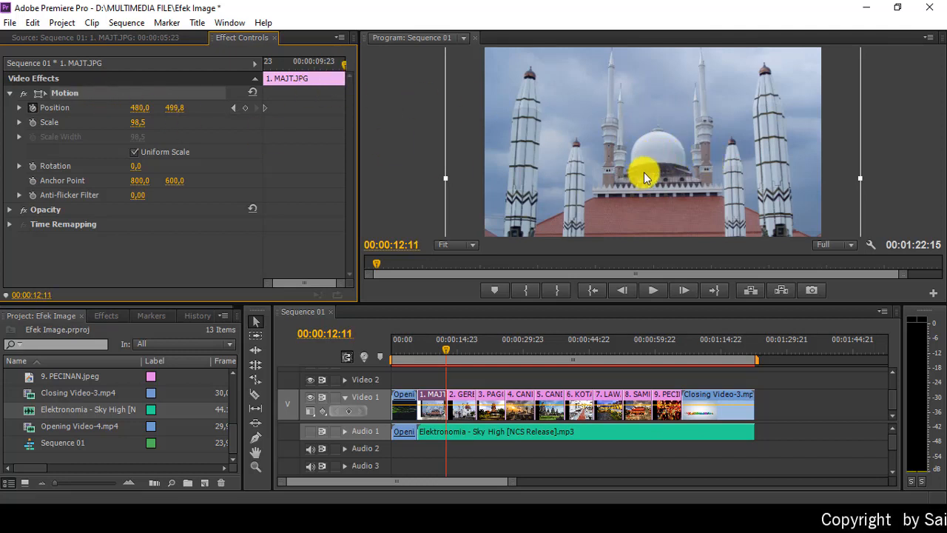
{"action": "left_click_drag", "start_coordinate": [655, 183], "coordinate": [662, 156]}
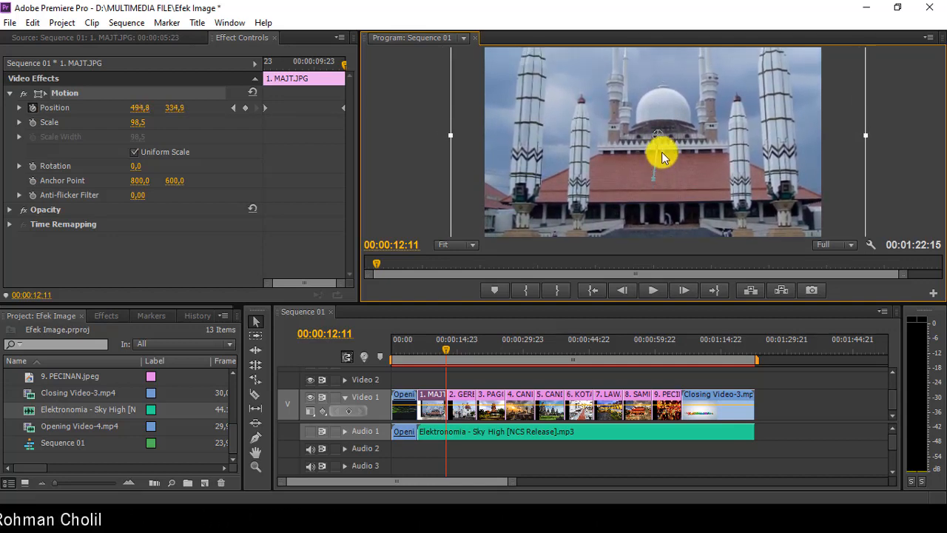
{"action": "left_click", "coordinate": [419, 351]}
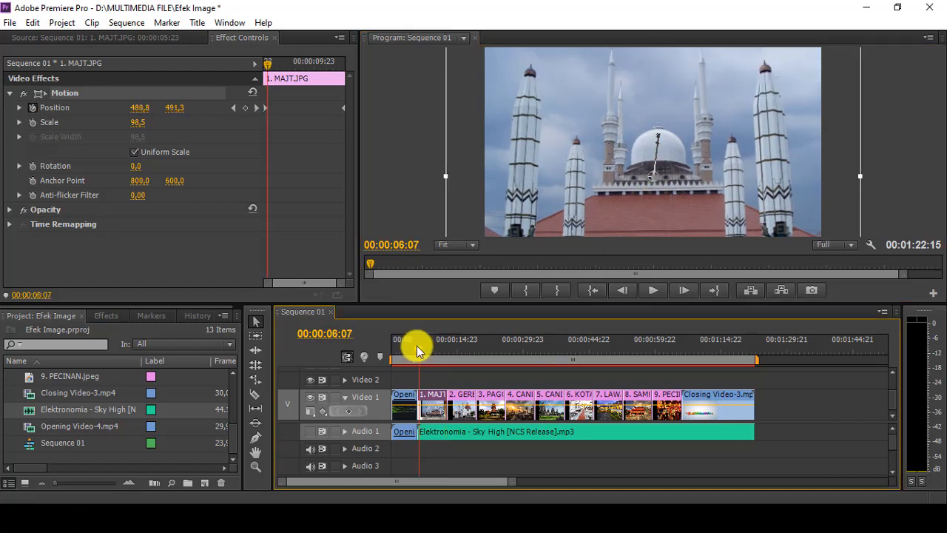
{"action": "left_click", "coordinate": [418, 347]}
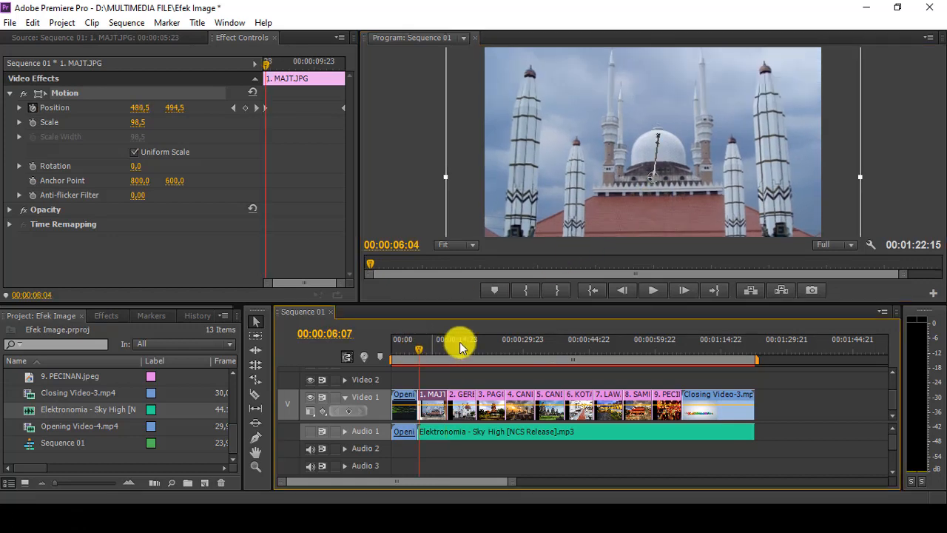
Play the sequence through 1. MAJT.JPG to preview its Position animation, stopping within 2. GEREJA BLENDUK.jpg.
{"action": "left_click", "coordinate": [653, 291]}
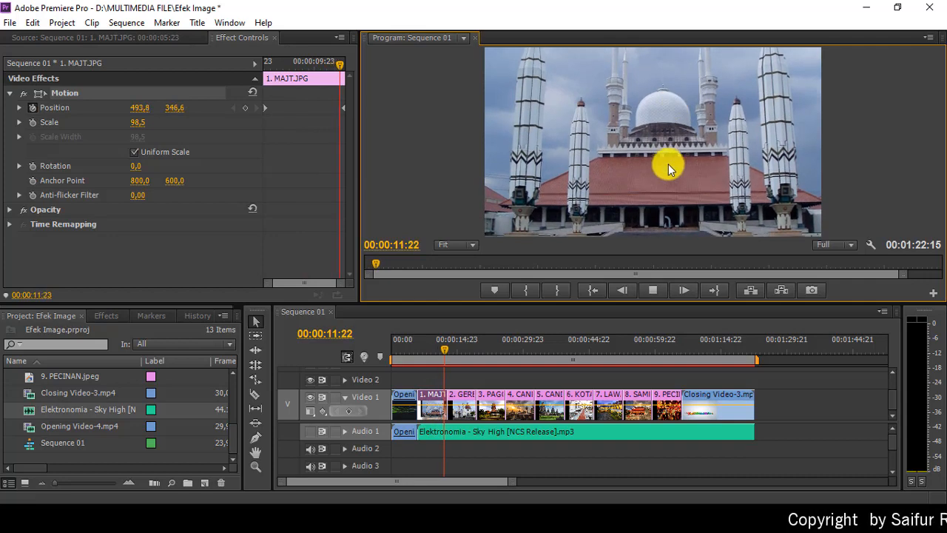
{"action": "left_click", "coordinate": [654, 290]}
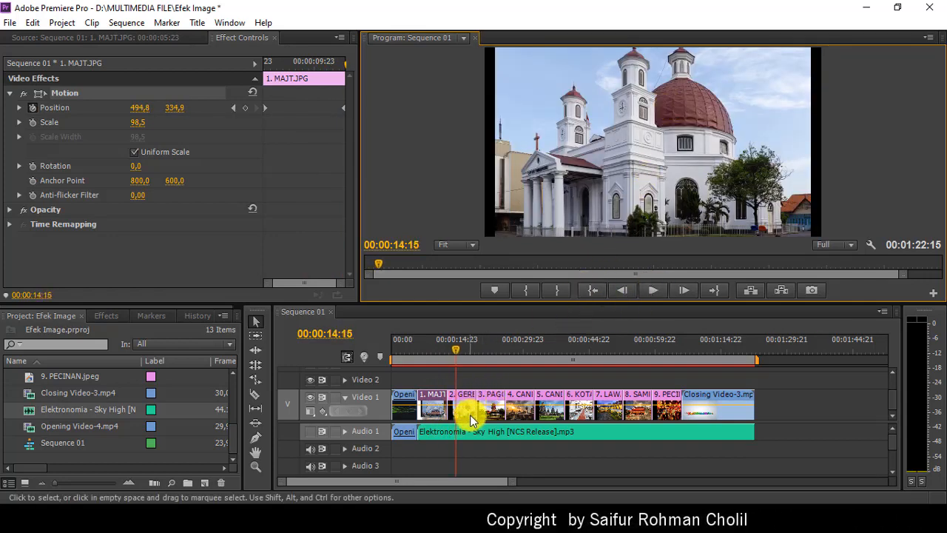
Using Motion, scale 2. GEREJA BLENDUK.jpg to about 127.7 and place it at a position of about 537, 381.
{"action": "double_click", "coordinate": [468, 414]}
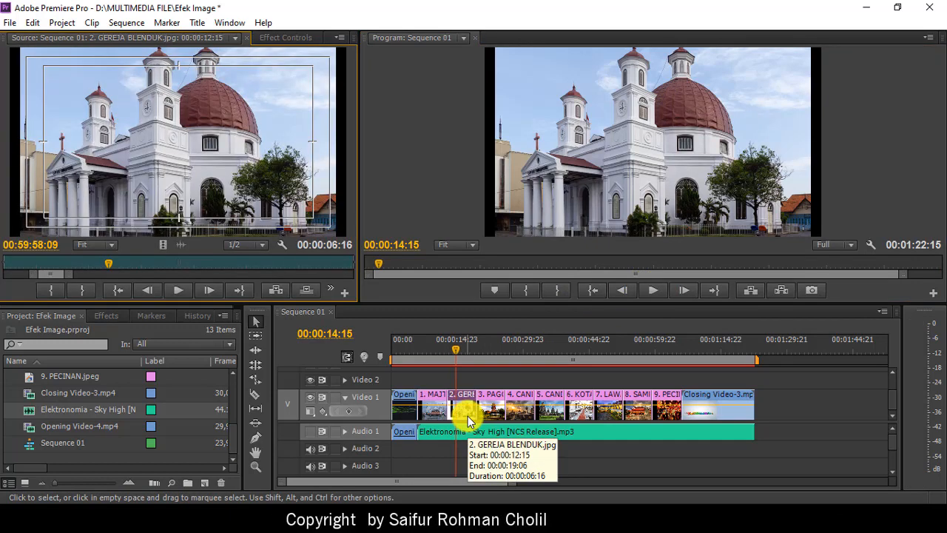
{"action": "left_click", "coordinate": [273, 37]}
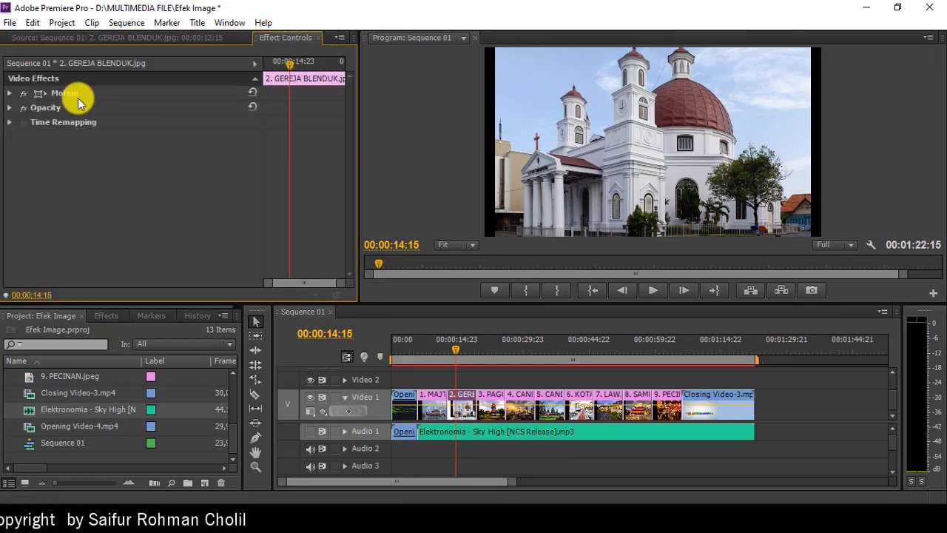
{"action": "left_click", "coordinate": [10, 93]}
{"action": "left_click", "coordinate": [63, 92]}
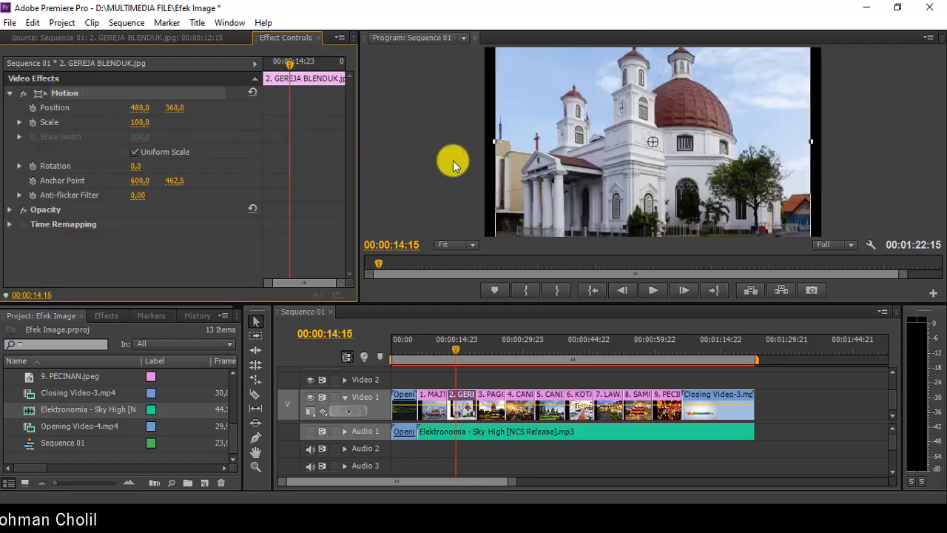
{"action": "left_click_drag", "start_coordinate": [495, 142], "coordinate": [460, 145]}
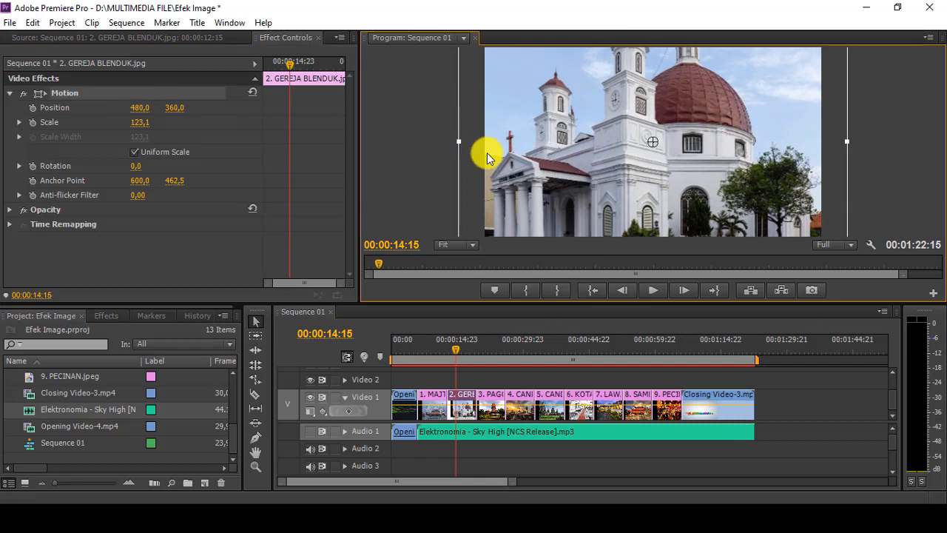
{"action": "left_click_drag", "start_coordinate": [581, 151], "coordinate": [591, 146]}
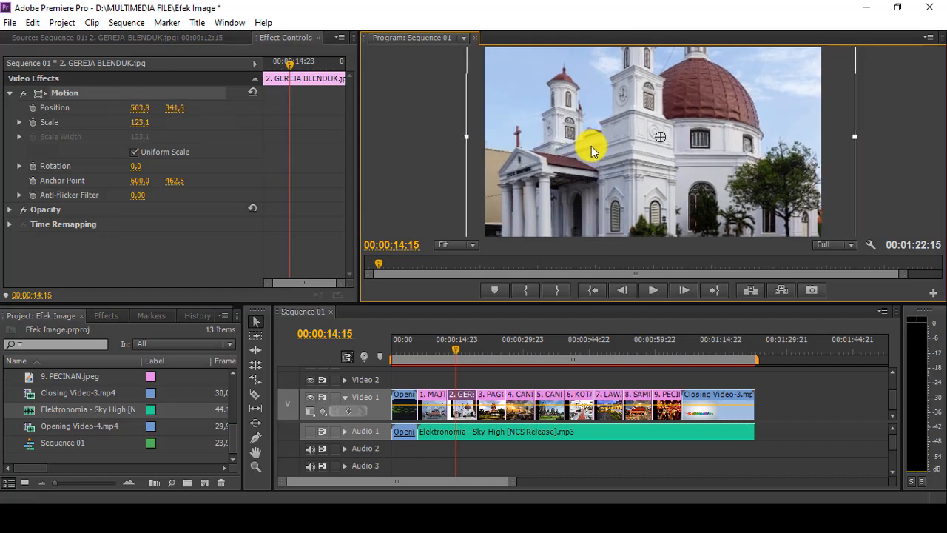
{"action": "left_click_drag", "start_coordinate": [466, 137], "coordinate": [456, 136]}
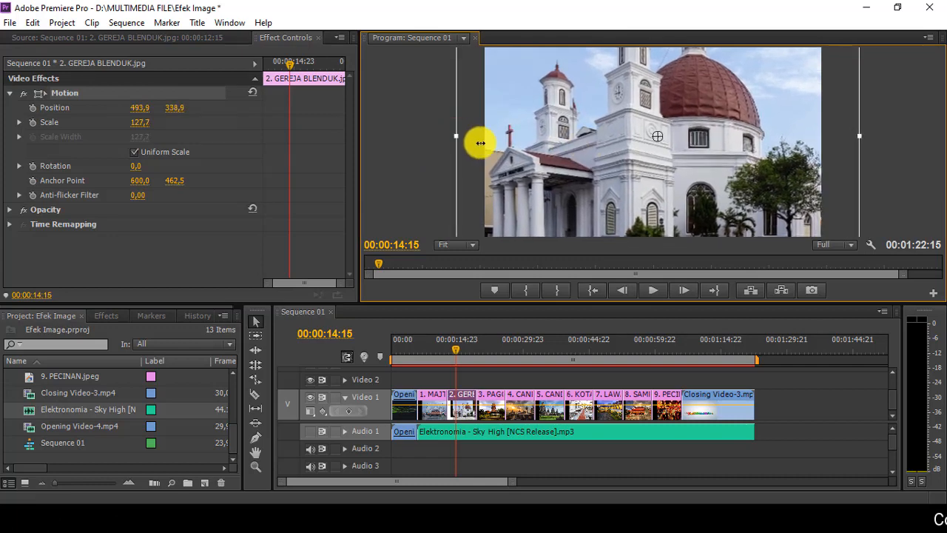
{"action": "left_click_drag", "start_coordinate": [594, 158], "coordinate": [595, 159]}
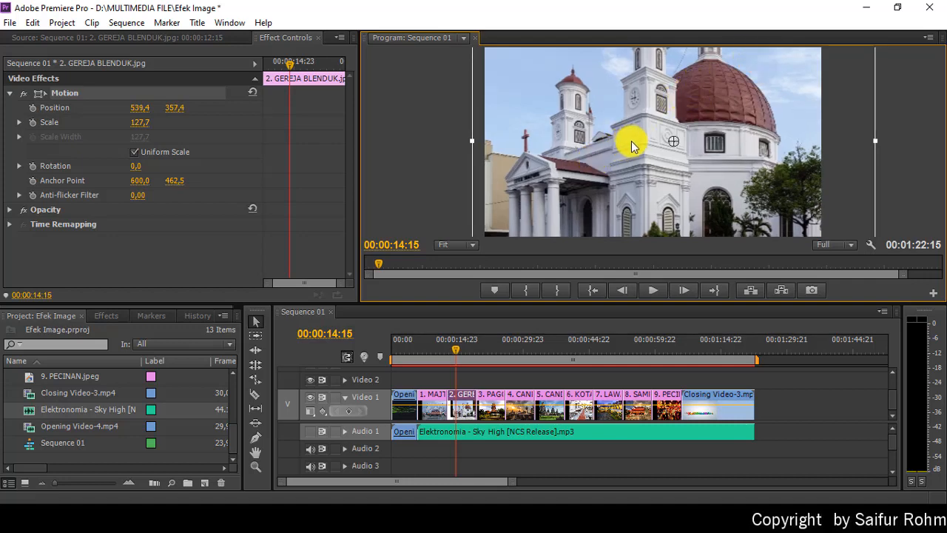
{"action": "left_click_drag", "start_coordinate": [631, 140], "coordinate": [622, 150]}
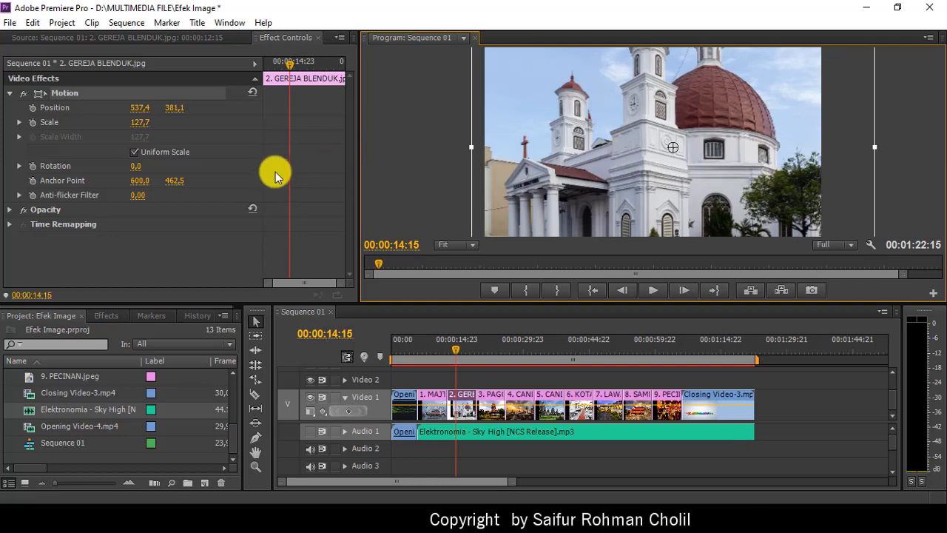
Animate 2. GEREJA BLENDUK.jpg's Position with a keyframe at the clip's first frame and one of about 489, 470 at 00:00:18:21.
{"action": "left_click_drag", "start_coordinate": [289, 65], "coordinate": [249, 74]}
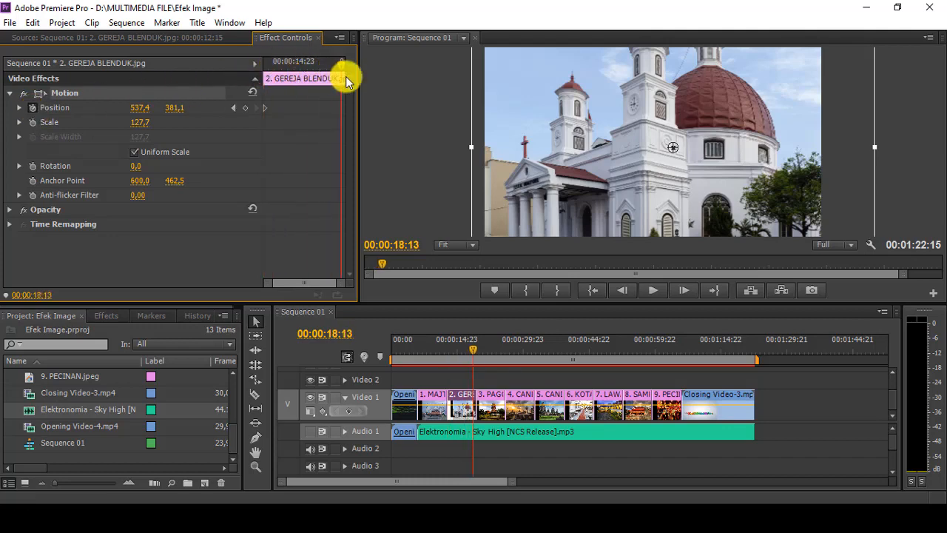
{"action": "key", "text": "Left"}
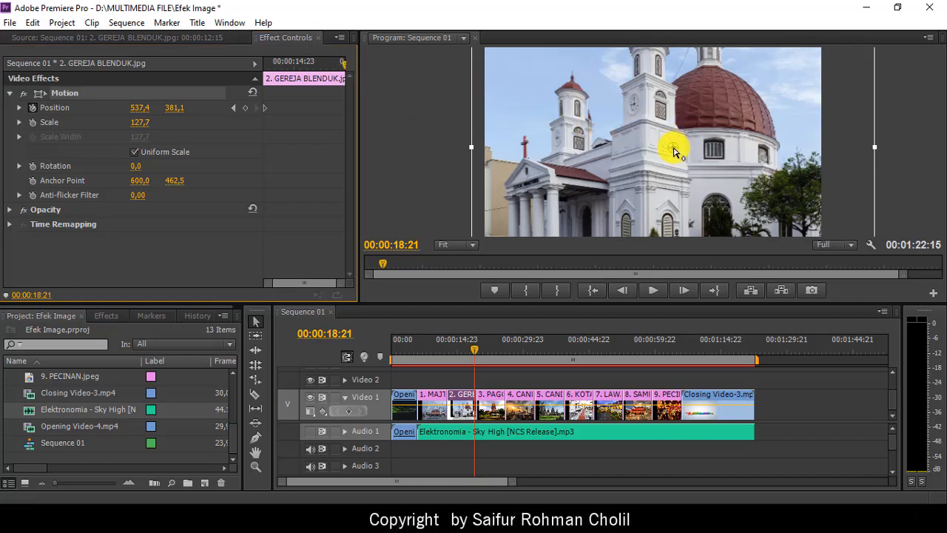
{"action": "left_click_drag", "start_coordinate": [673, 151], "coordinate": [656, 172]}
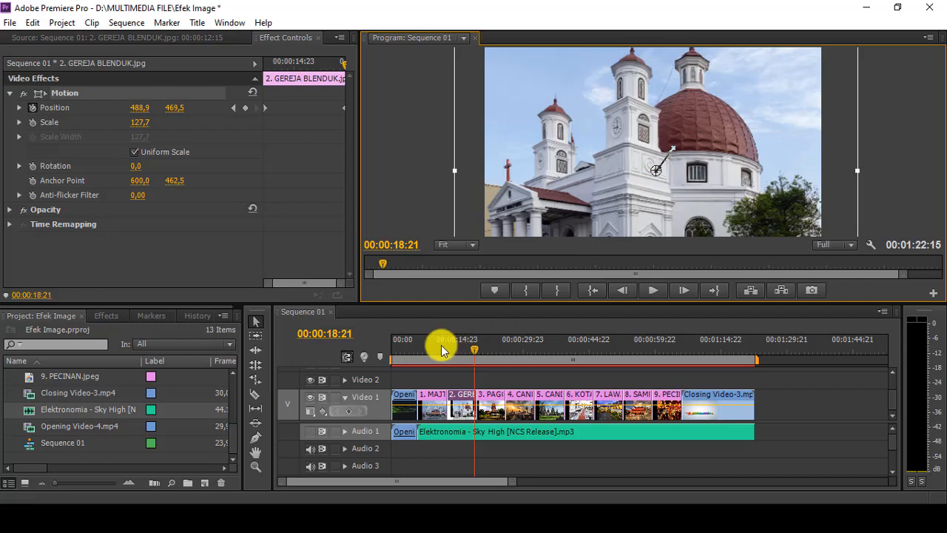
Play the sequence from about 00:00:11:01 to preview the Position animation of 2. GEREJA BLENDUK.jpg.
{"action": "left_click", "coordinate": [441, 347]}
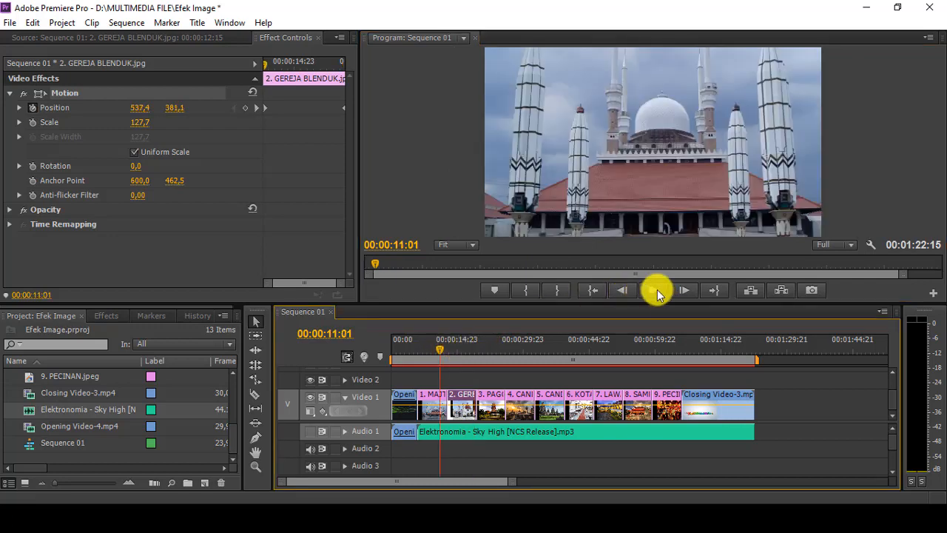
{"action": "left_click", "coordinate": [656, 289]}
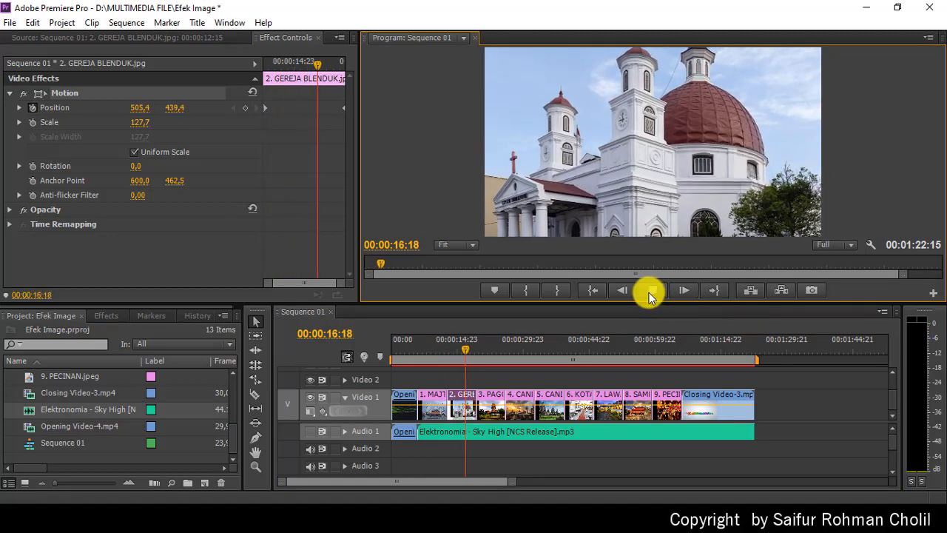
{"action": "left_click", "coordinate": [649, 292]}
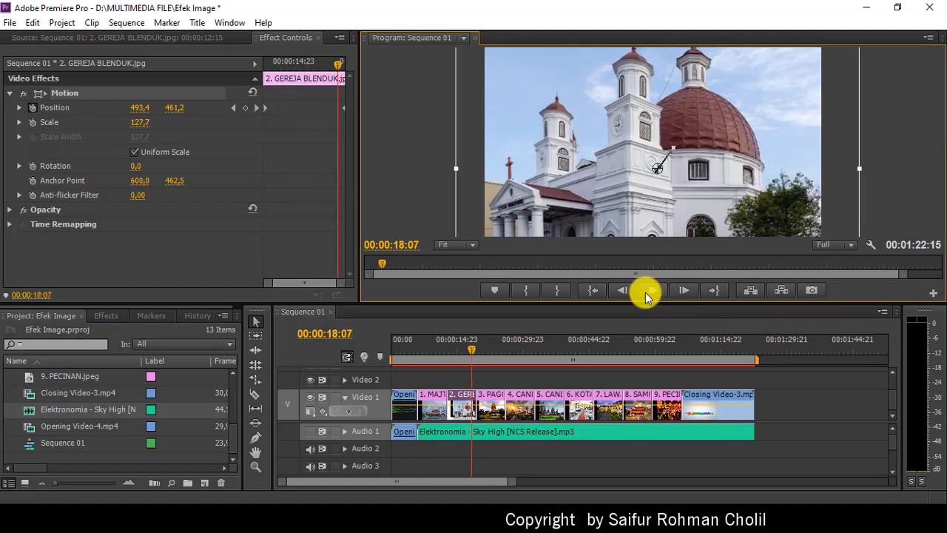
Using Motion, scale 3. PAGODA.jpg to about 148.4 and place it at a position of about 484, 373.
{"action": "left_click", "coordinate": [493, 414]}
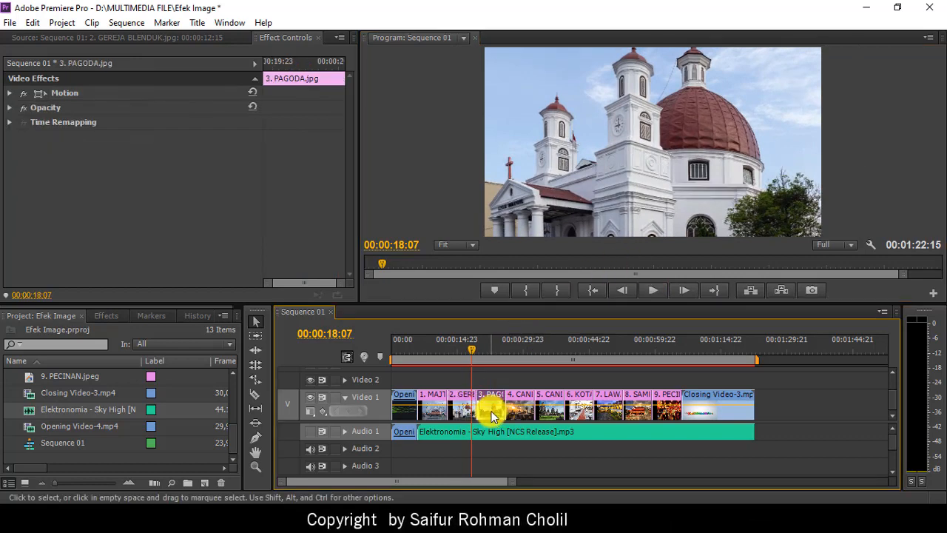
{"action": "left_click", "coordinate": [492, 350]}
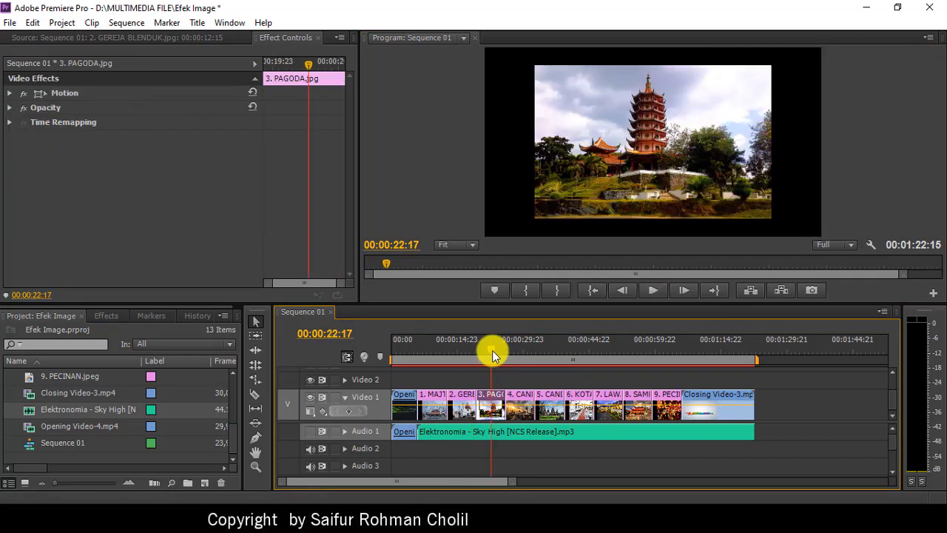
{"action": "double_click", "coordinate": [499, 416]}
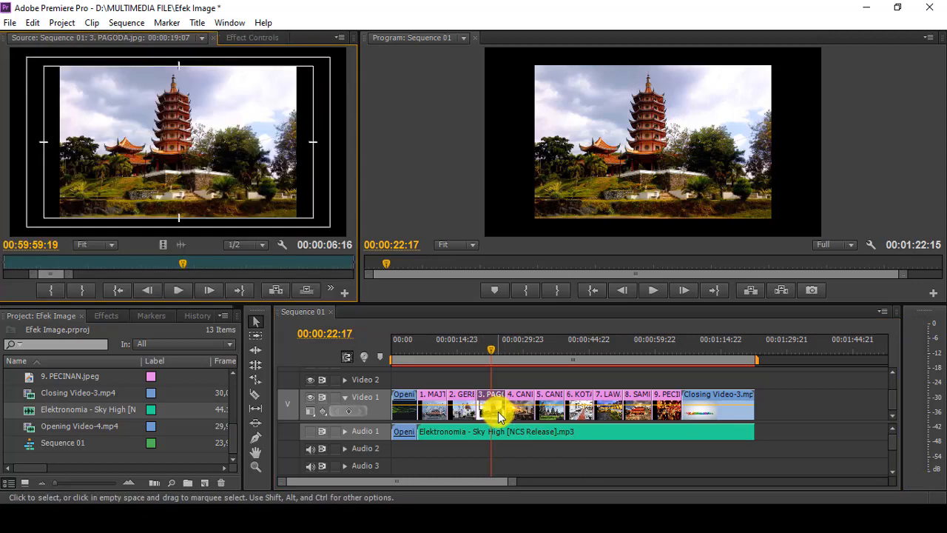
{"action": "left_click", "coordinate": [250, 38]}
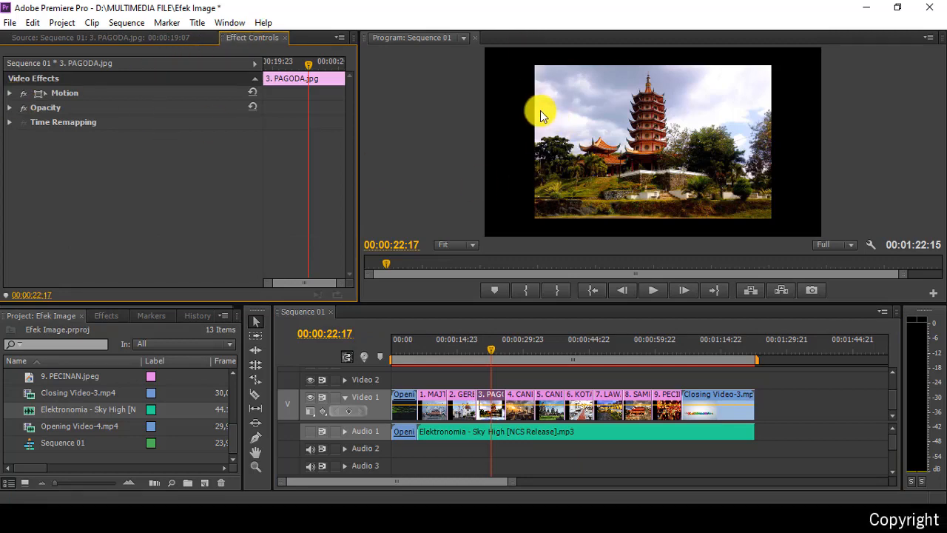
{"action": "left_click", "coordinate": [15, 94]}
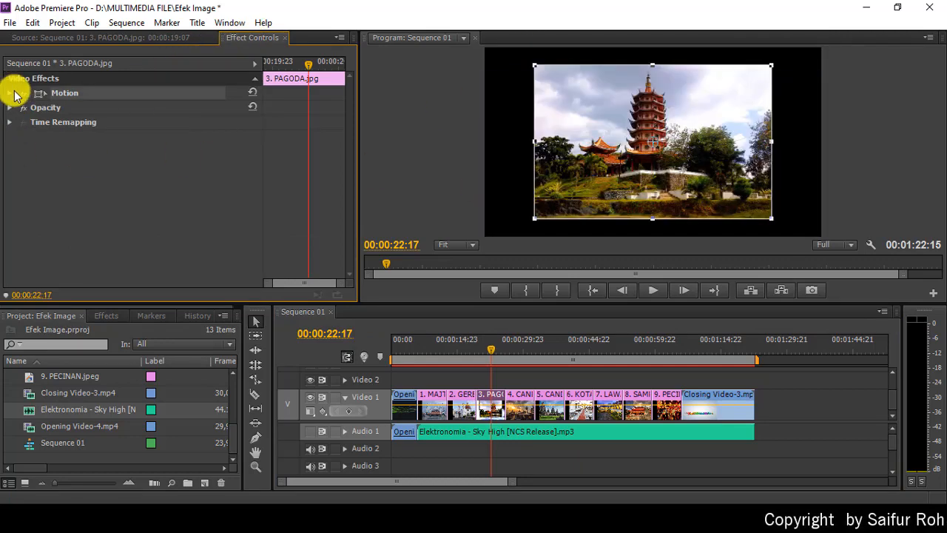
{"action": "left_click", "coordinate": [9, 93]}
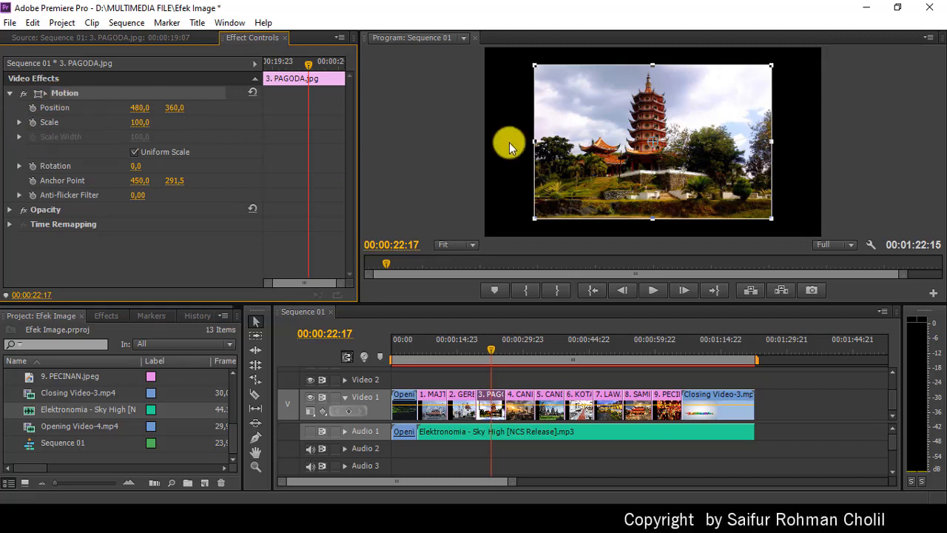
{"action": "left_click_drag", "start_coordinate": [539, 140], "coordinate": [452, 138]}
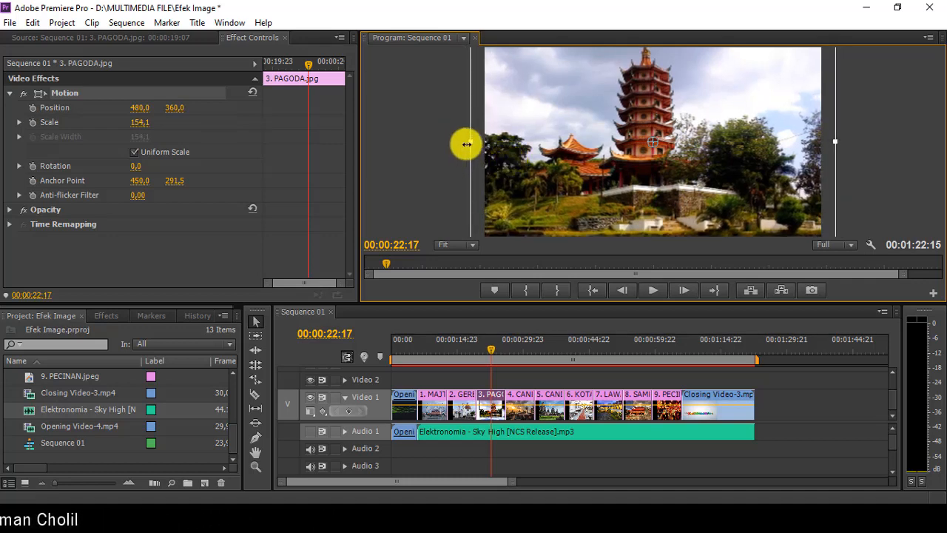
{"action": "left_click_drag", "start_coordinate": [467, 144], "coordinate": [475, 144]}
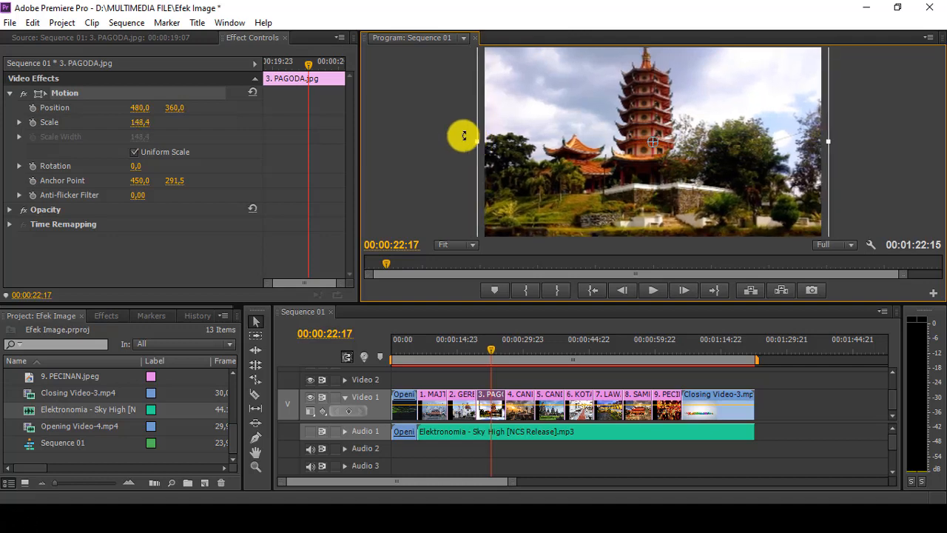
{"action": "left_click_drag", "start_coordinate": [620, 121], "coordinate": [621, 125]}
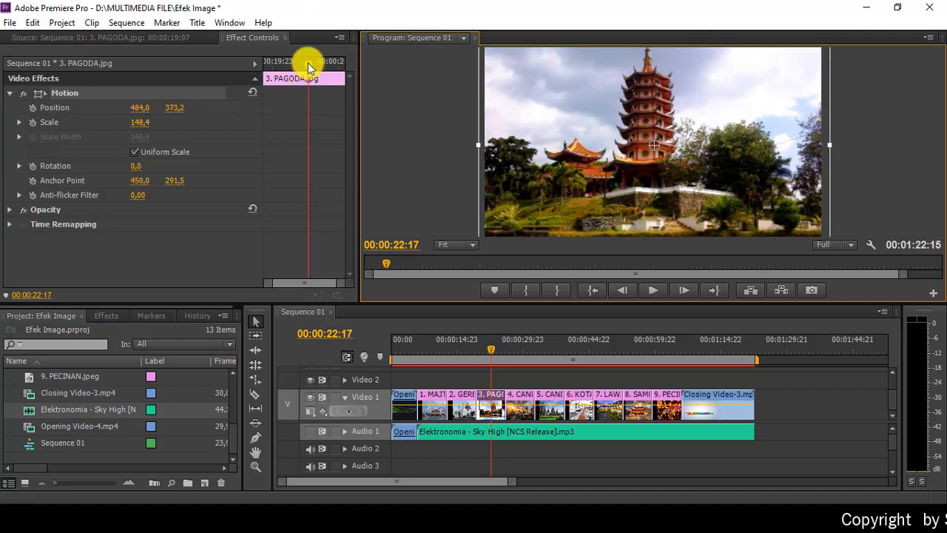
Animate 3. PAGODA.jpg's Scale with a starting keyframe at 00:00:19:07 and an ending keyframe of 160 at 00:00:25:14.
{"action": "left_click_drag", "start_coordinate": [308, 66], "coordinate": [259, 61]}
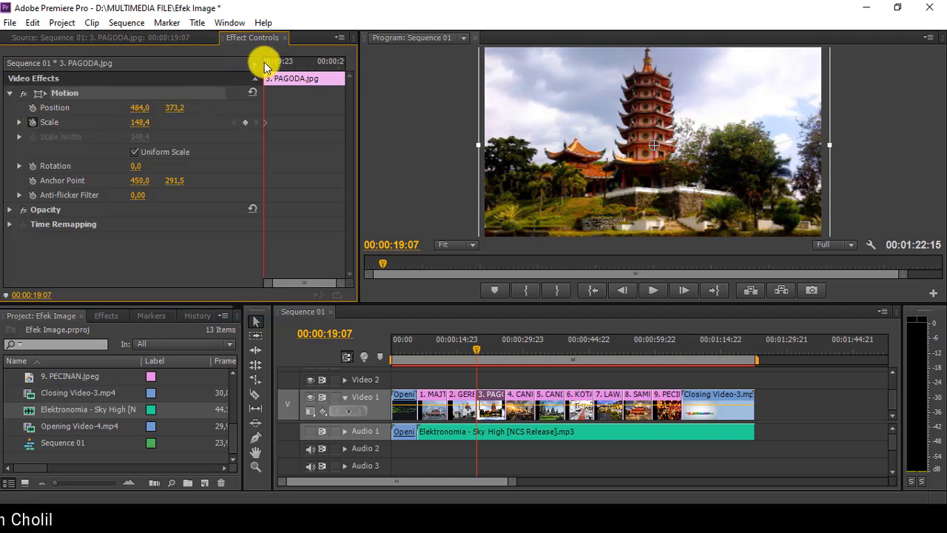
{"action": "left_click_drag", "start_coordinate": [265, 66], "coordinate": [348, 80]}
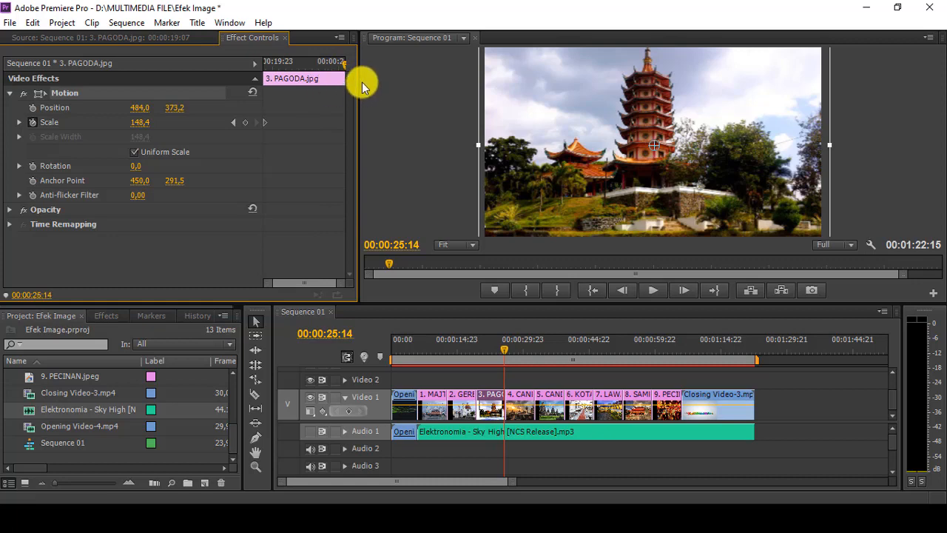
{"action": "left_click", "coordinate": [139, 124]}
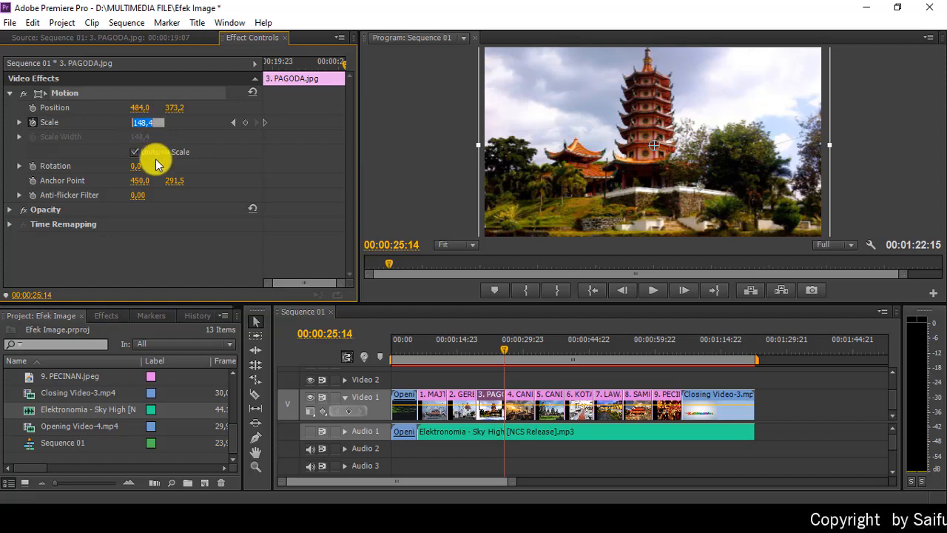
{"action": "type", "text": "160"}
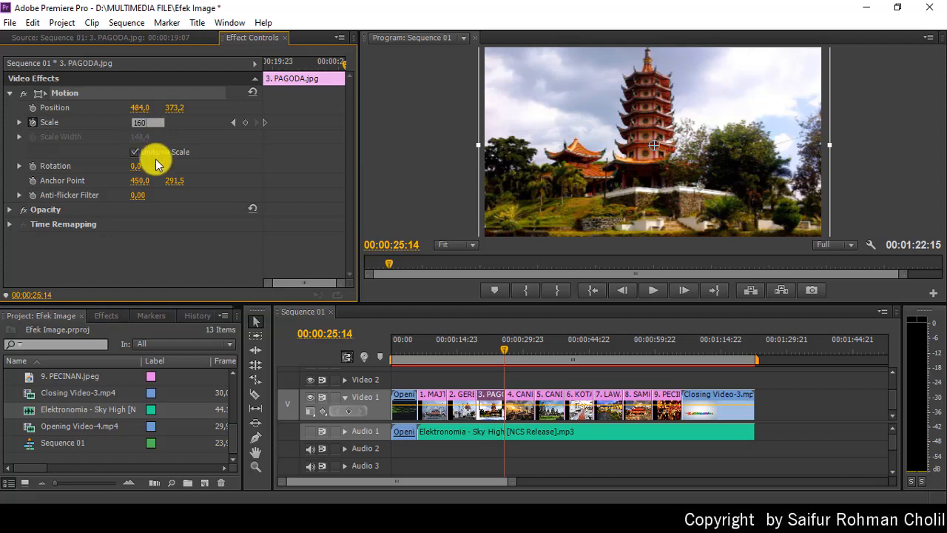
{"action": "key", "text": "Return"}
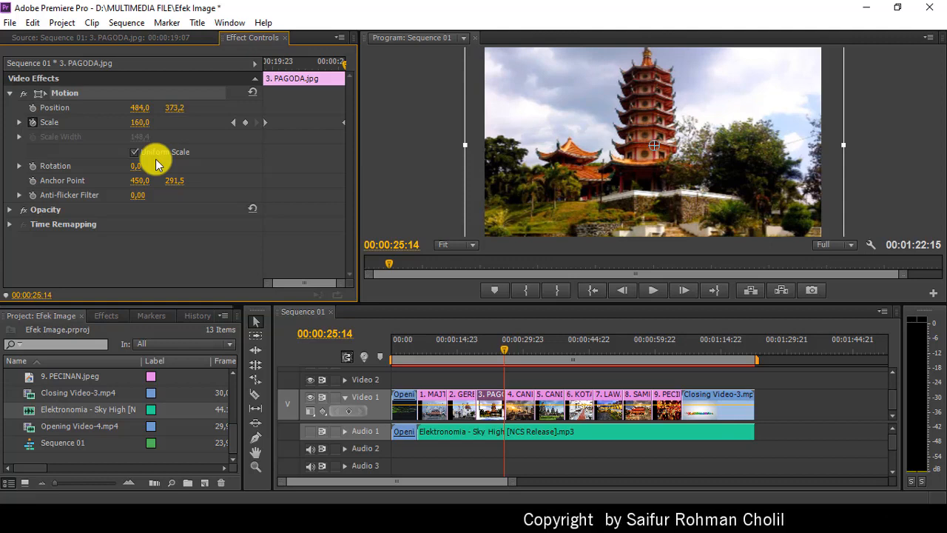
Play the sequence from about 00:00:19:06 to preview the Scale animation of 3. PAGODA.jpg.
{"action": "left_click", "coordinate": [477, 348]}
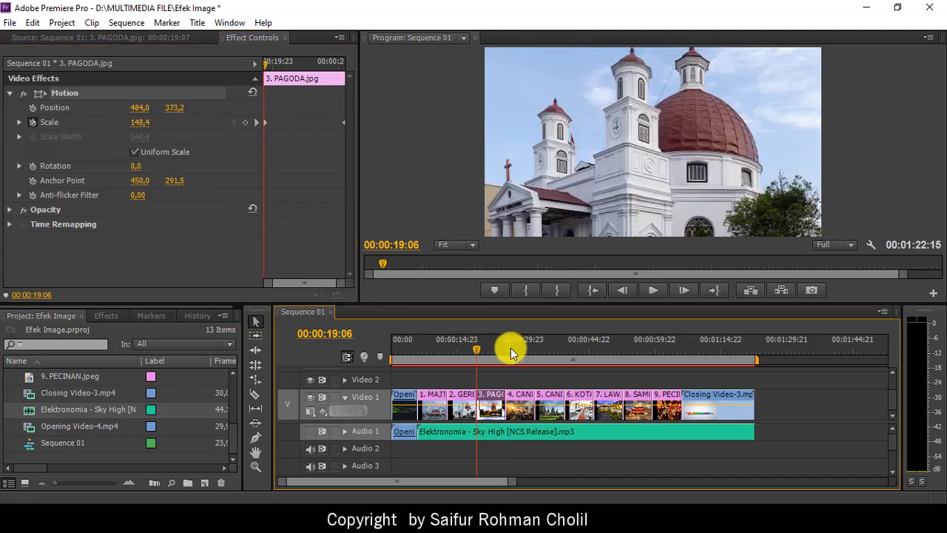
{"action": "left_click", "coordinate": [652, 290]}
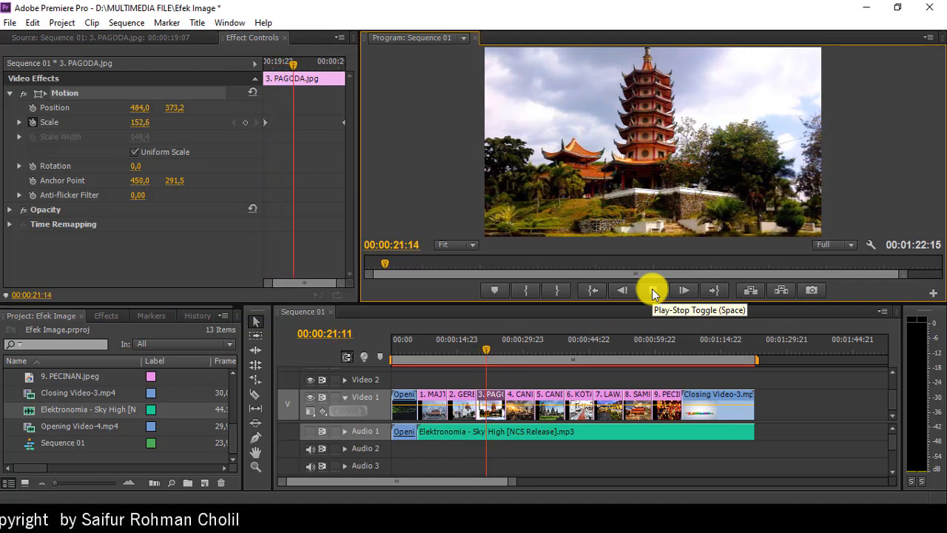
{"action": "left_click", "coordinate": [652, 290]}
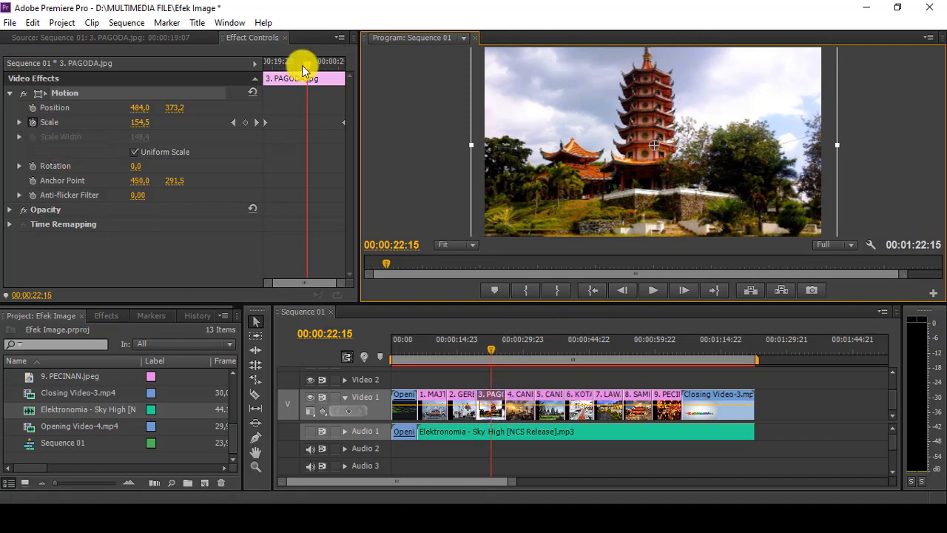
Replace 3. PAGODA.jpg's Scale keyframes with a starting keyframe of 148.4 at 00:00:19:07 and an ending keyframe of 180 at 00:00:25:10.
{"action": "left_click_drag", "start_coordinate": [303, 70], "coordinate": [260, 74]}
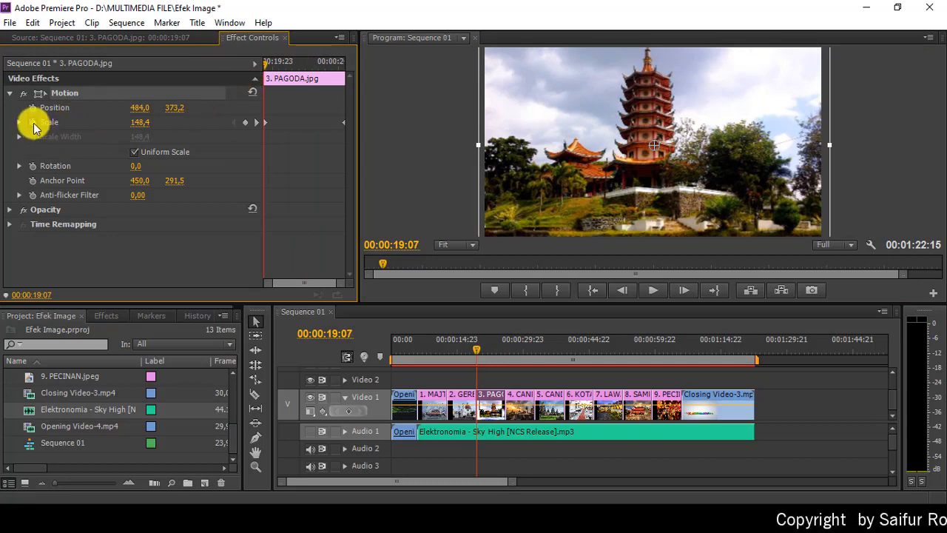
{"action": "left_click", "coordinate": [32, 123]}
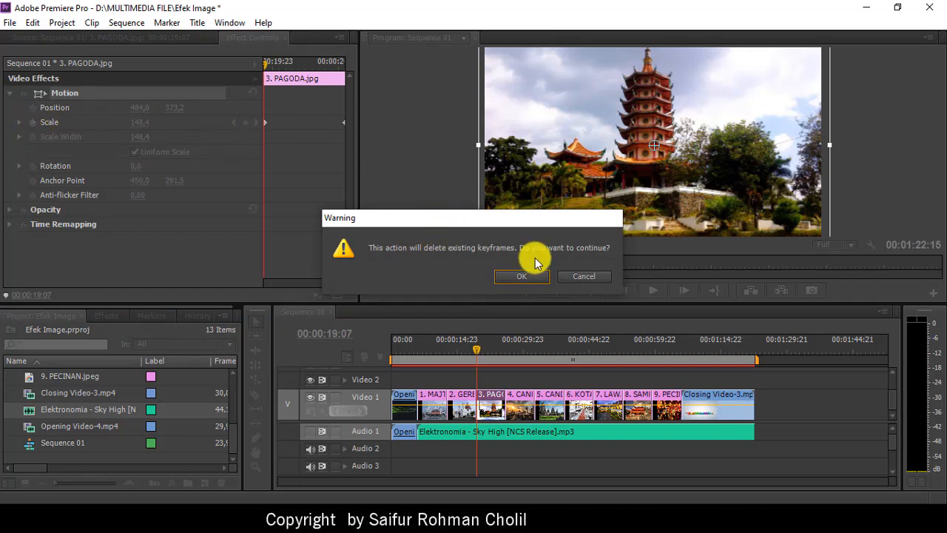
{"action": "left_click", "coordinate": [522, 276]}
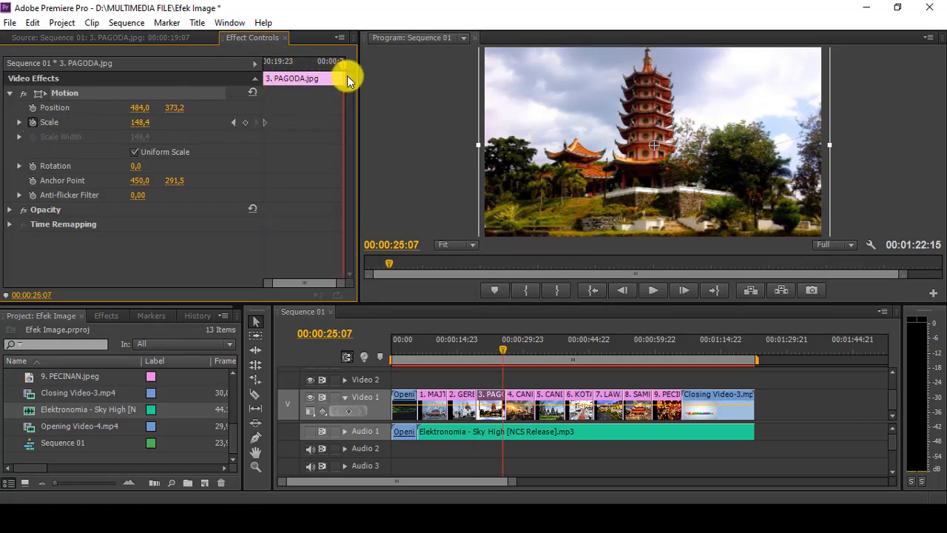
{"action": "key", "text": "Left"}
{"action": "key", "text": "Left"}
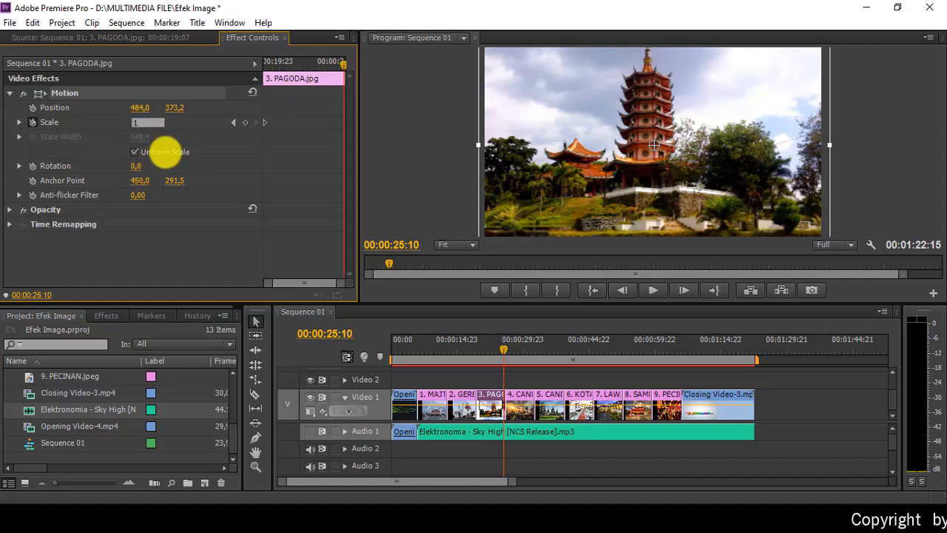
{"action": "key", "text": "Return"}
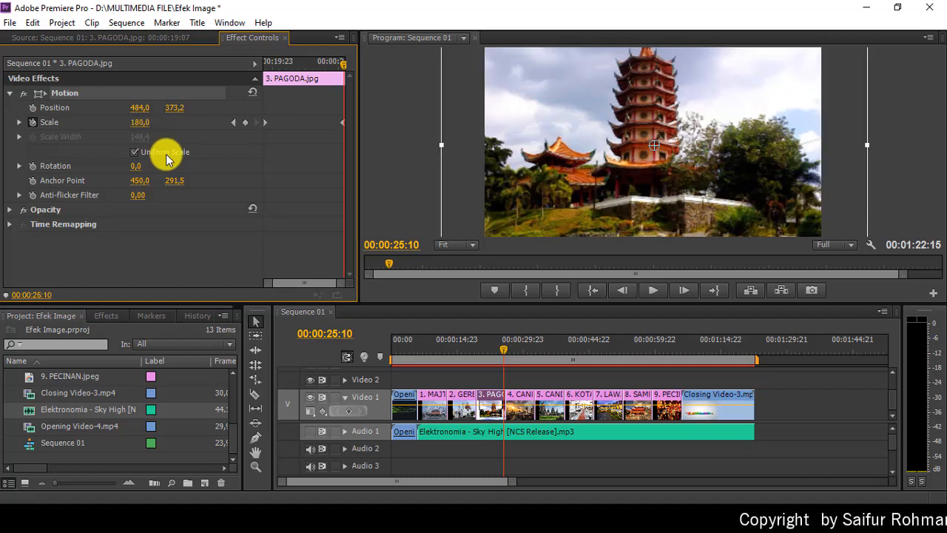
Play the sequence from about 00:00:18:19 to preview the revised Scale animation of 3. PAGODA.jpg.
{"action": "left_click", "coordinate": [474, 353]}
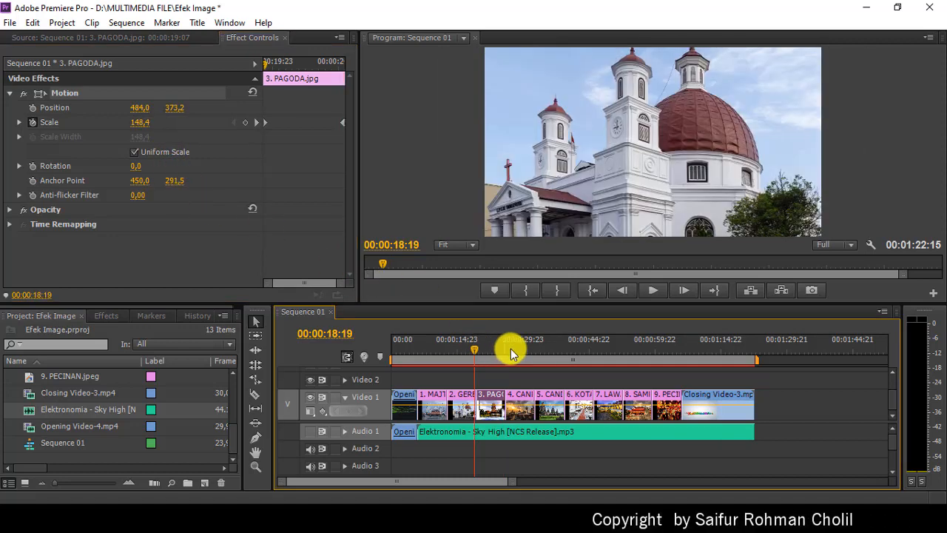
{"action": "left_click", "coordinate": [652, 290]}
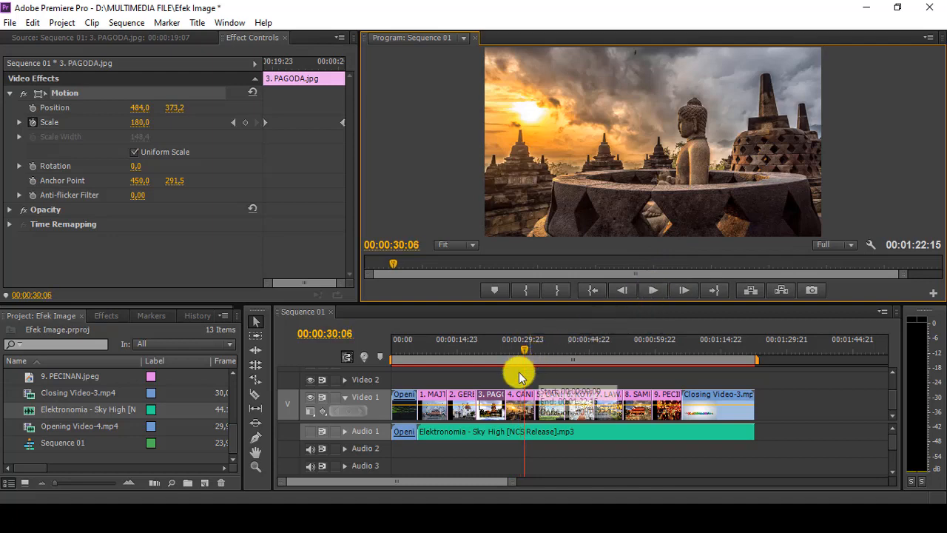
Animate 4. CANDI BOROBUDUR.jpg's Scale from a keyframe of 100 at 00:00:25:23 to a keyframe of 80 at 00:00:32:08.
{"action": "double_click", "coordinate": [516, 414]}
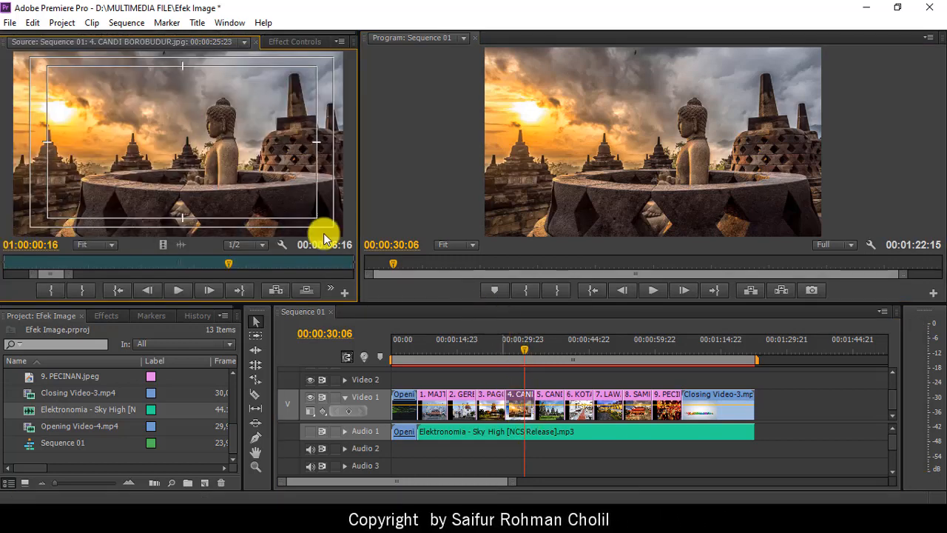
{"action": "left_click", "coordinate": [320, 42]}
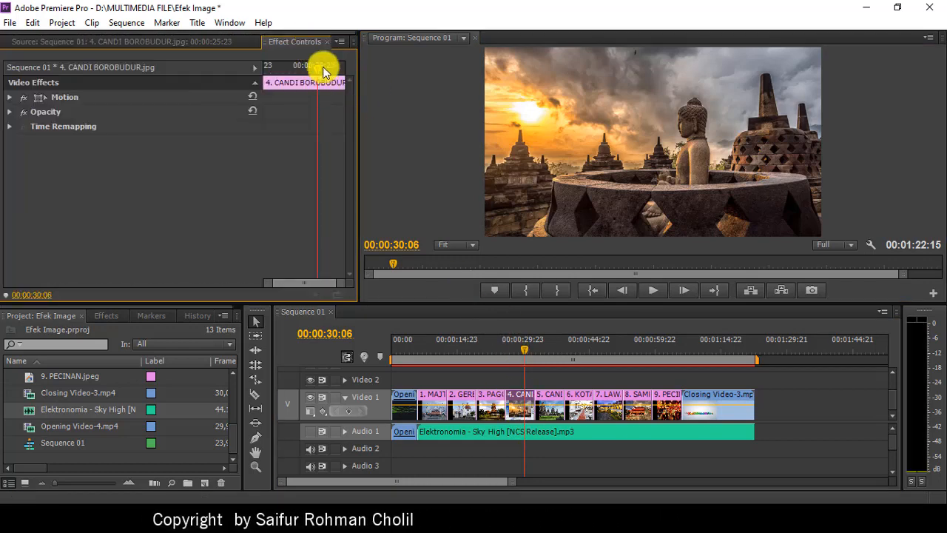
{"action": "left_click_drag", "start_coordinate": [320, 74], "coordinate": [250, 92]}
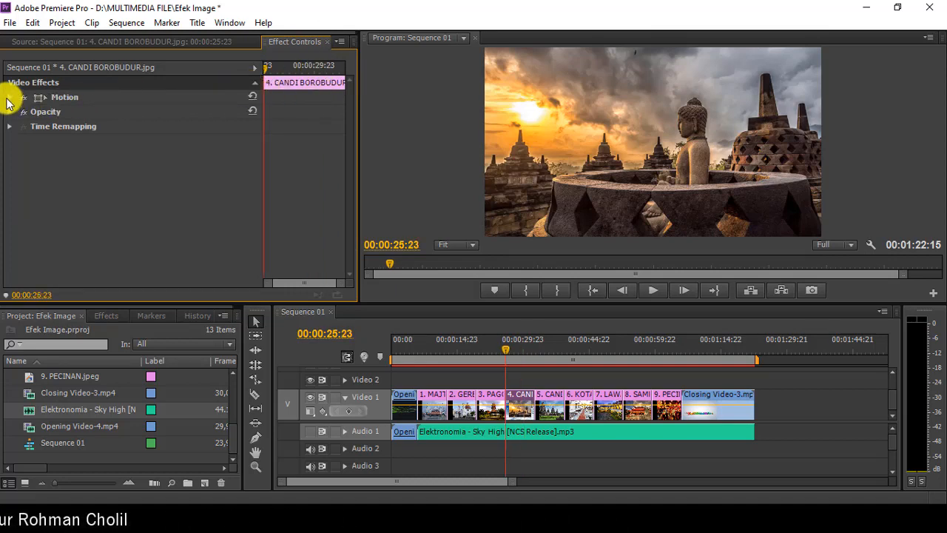
{"action": "left_click", "coordinate": [9, 98]}
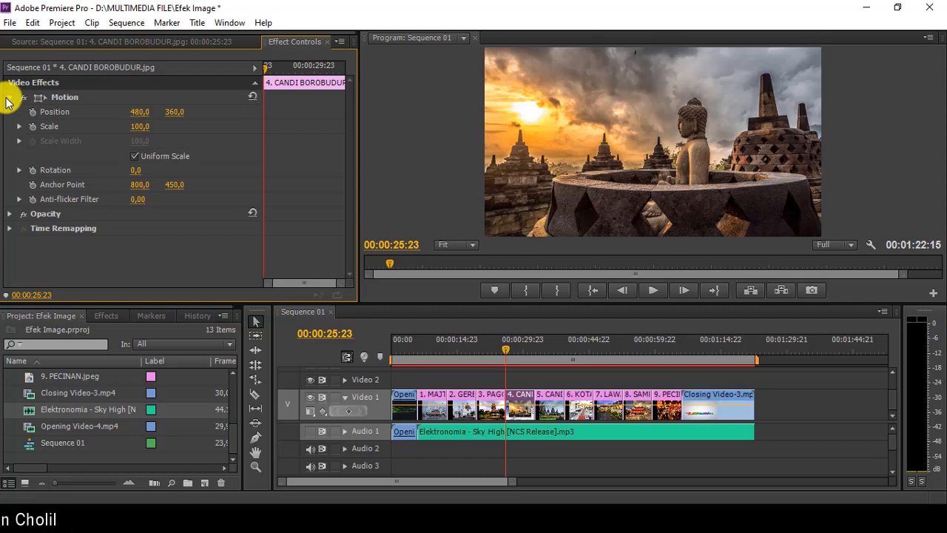
{"action": "left_click", "coordinate": [63, 102]}
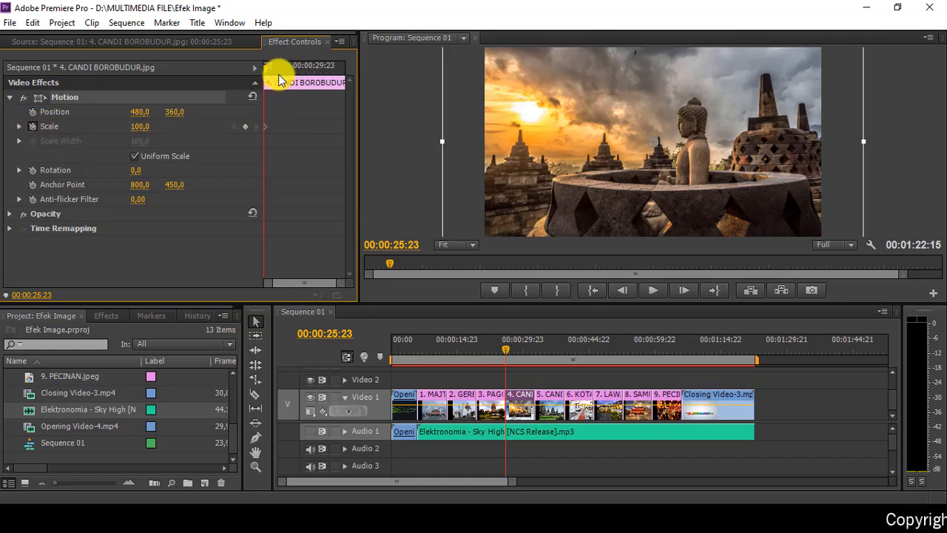
{"action": "left_click_drag", "start_coordinate": [280, 80], "coordinate": [351, 92]}
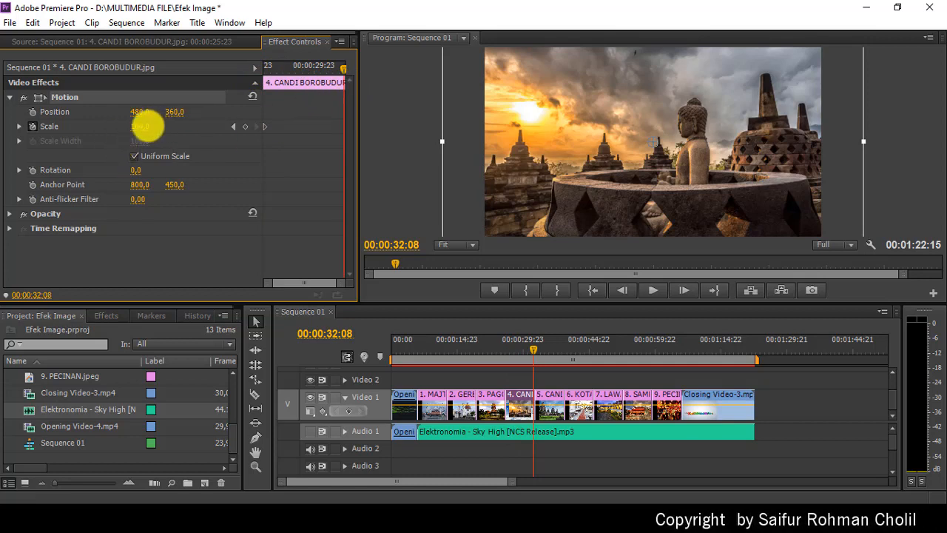
{"action": "left_click_drag", "start_coordinate": [147, 125], "coordinate": [105, 133]}
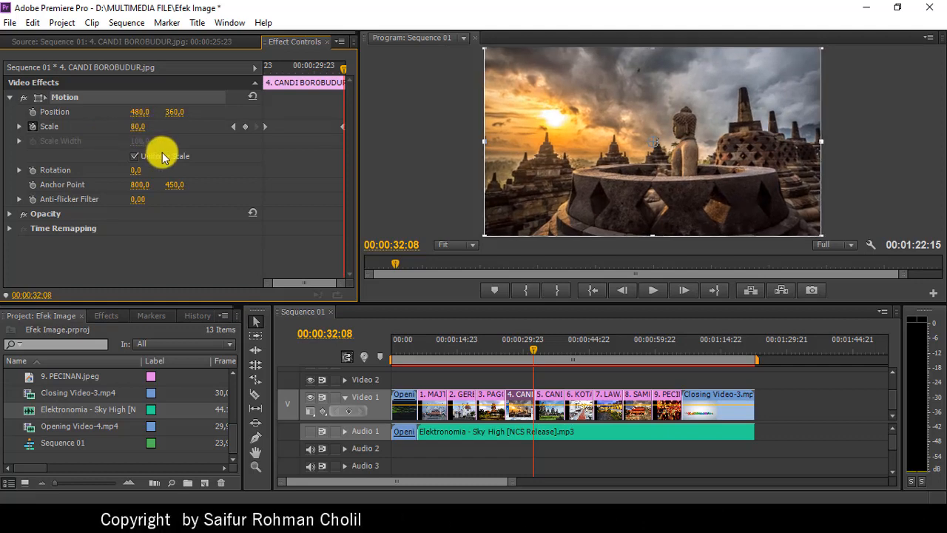
Play the sequence from about 00:00:18:07 through the Scale animations of 3. PAGODA.jpg and 4. CANDI BOROBUDUR.jpg, stopping near 00:00:31:16.
{"action": "left_click", "coordinate": [471, 349]}
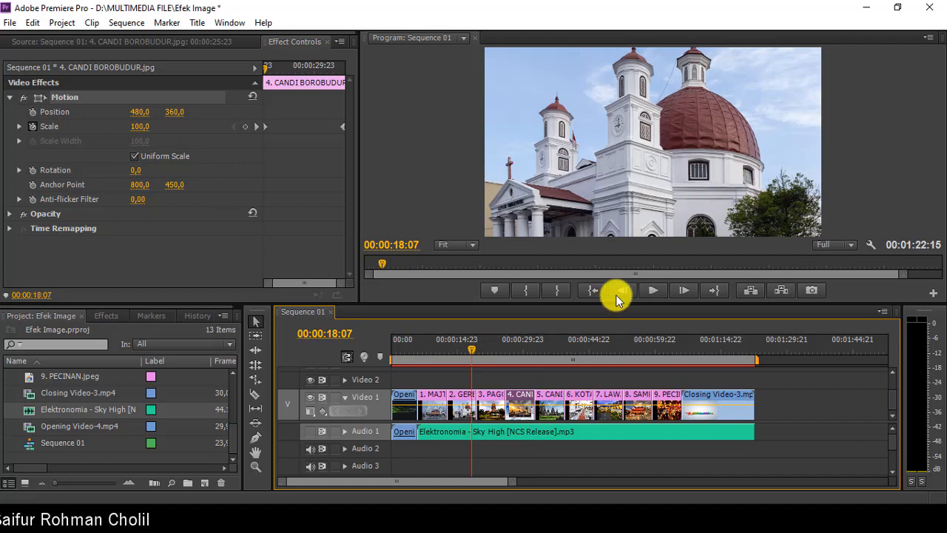
{"action": "left_click", "coordinate": [656, 293]}
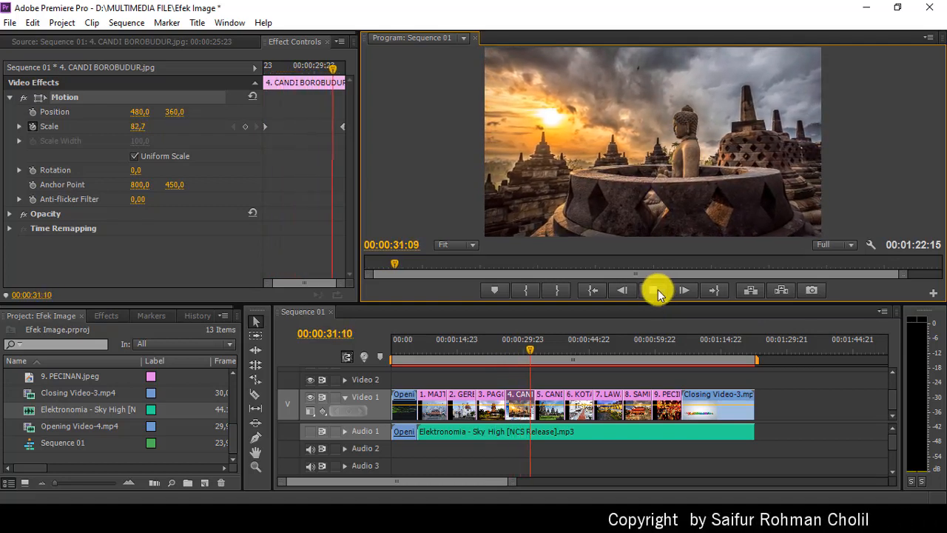
{"action": "left_click", "coordinate": [657, 290]}
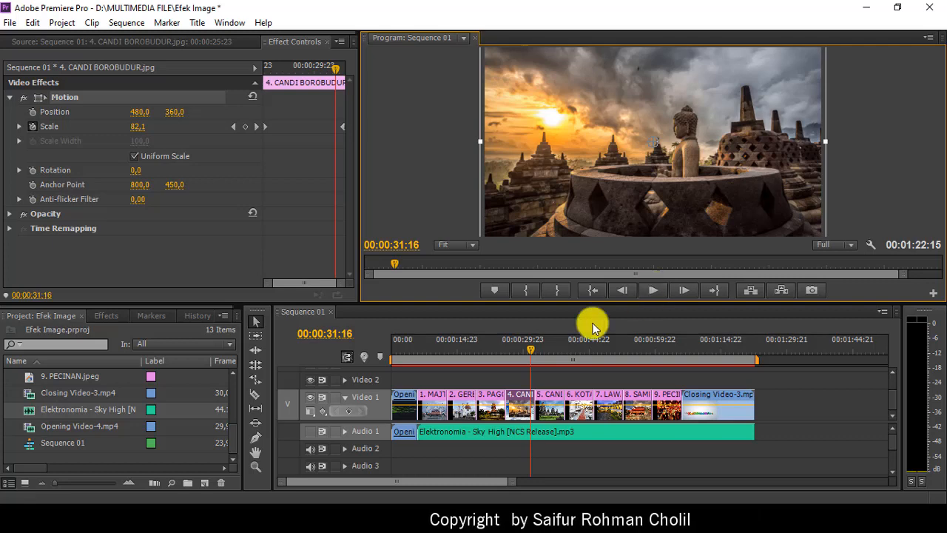
Using Motion at 00:00:32:15, scale 5. CANDI PRAMBANAN.jpg to about 98.9 and move it to a position of about 474, 476.
{"action": "left_click", "coordinate": [556, 348]}
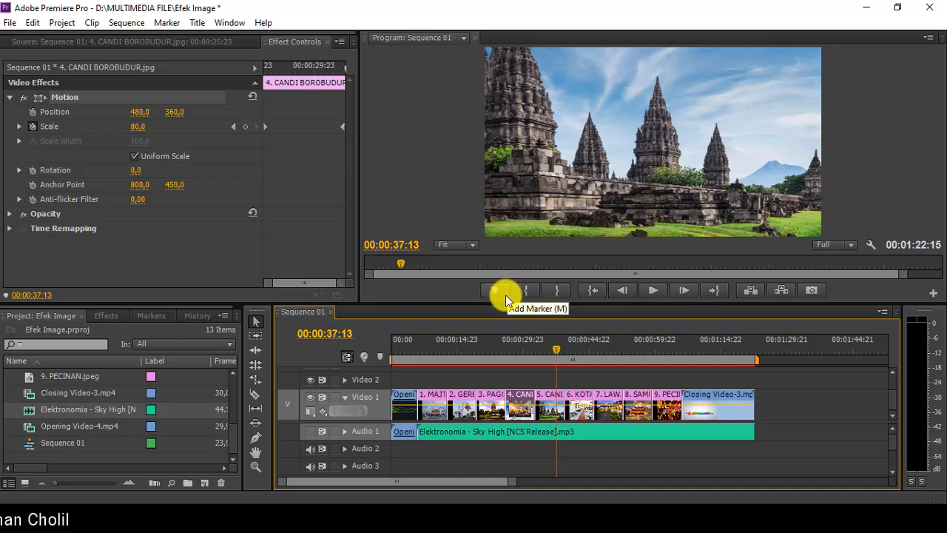
{"action": "double_click", "coordinate": [546, 414]}
{"action": "left_click", "coordinate": [287, 39]}
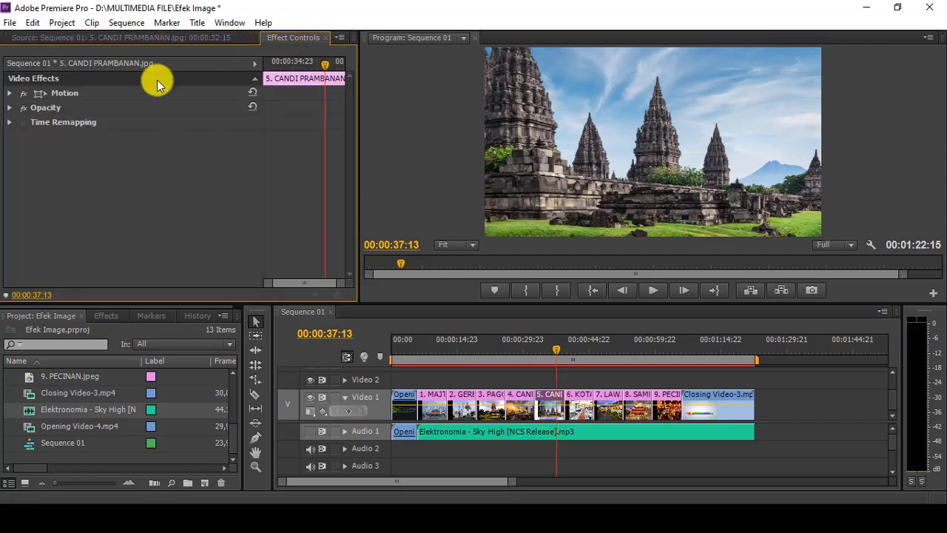
{"action": "left_click", "coordinate": [10, 93]}
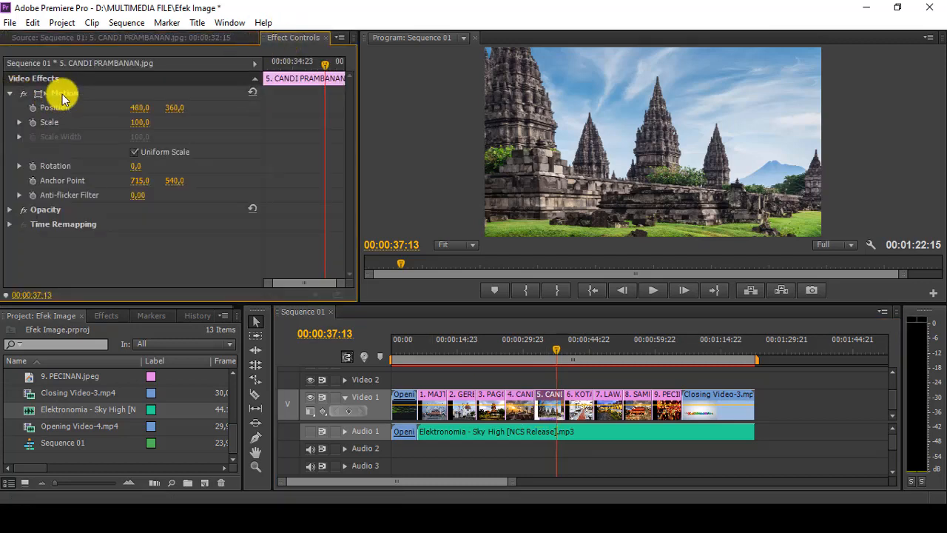
{"action": "left_click", "coordinate": [64, 95]}
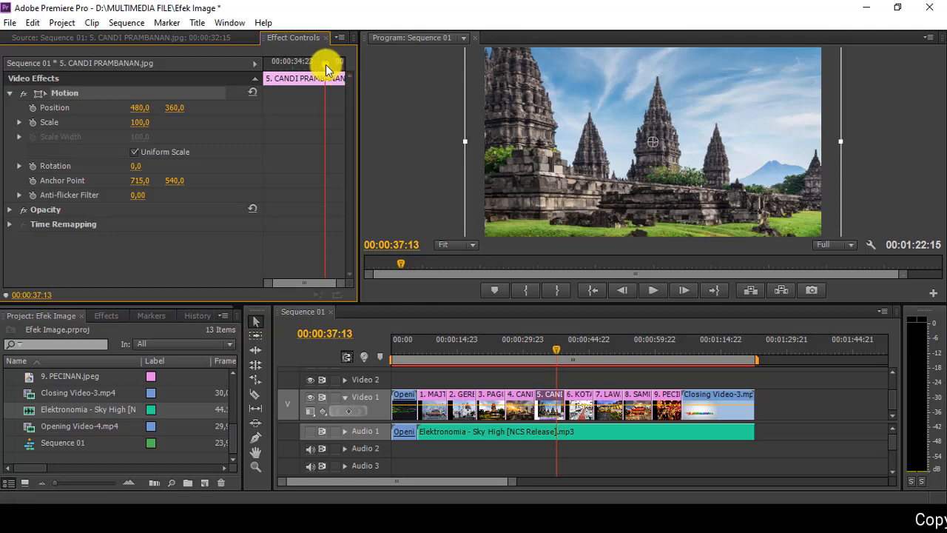
{"action": "left_click_drag", "start_coordinate": [327, 69], "coordinate": [247, 63]}
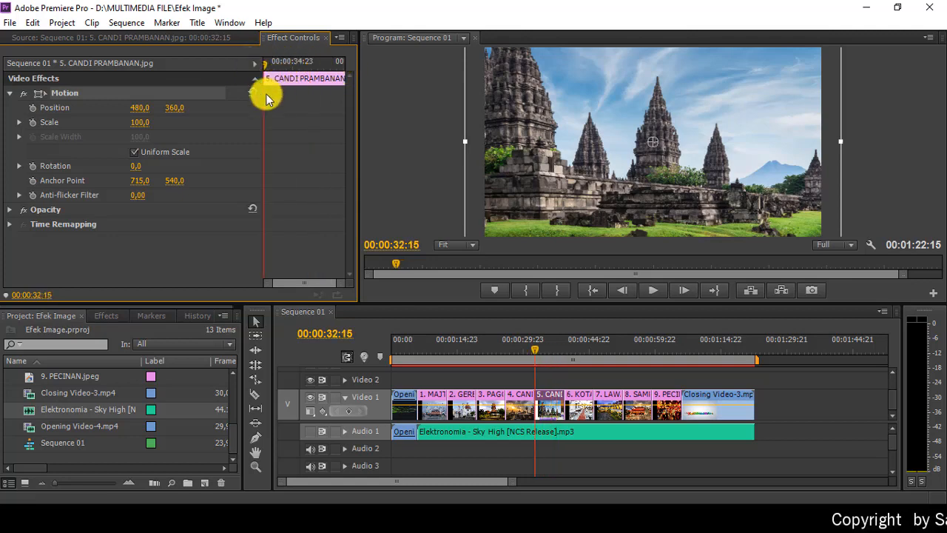
{"action": "left_click_drag", "start_coordinate": [469, 139], "coordinate": [468, 143]}
{"action": "left_click_drag", "start_coordinate": [543, 131], "coordinate": [542, 159]}
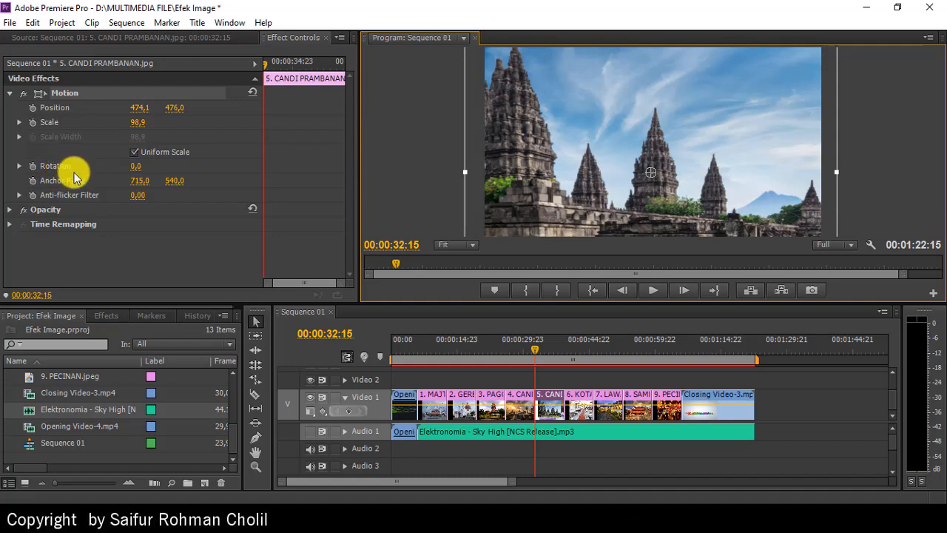
Animate 5. CANDI PRAMBANAN.jpg's Rotation from a keyframe of 0° at 00:00:32:15 to a keyframe of 5° at 00:00:39:00.
{"action": "left_click", "coordinate": [32, 166]}
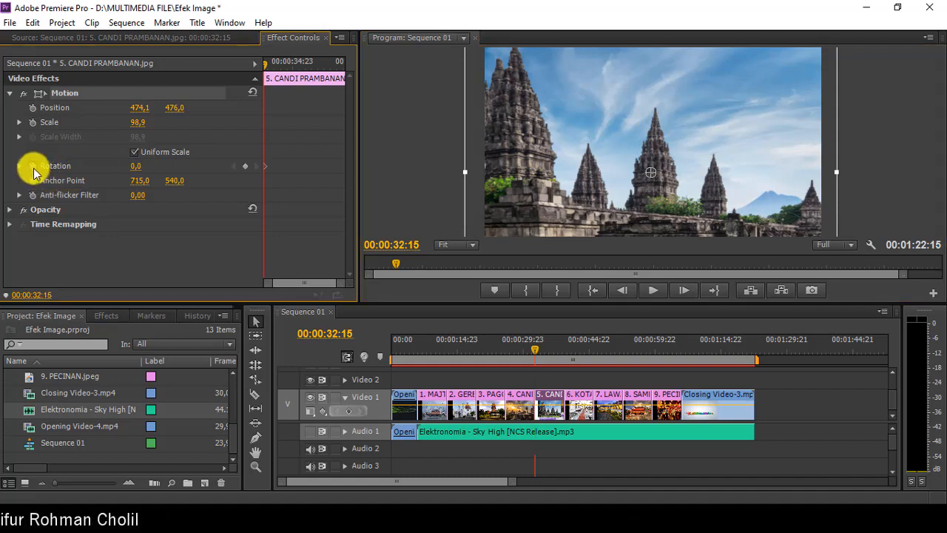
{"action": "left_click_drag", "start_coordinate": [266, 70], "coordinate": [346, 72]}
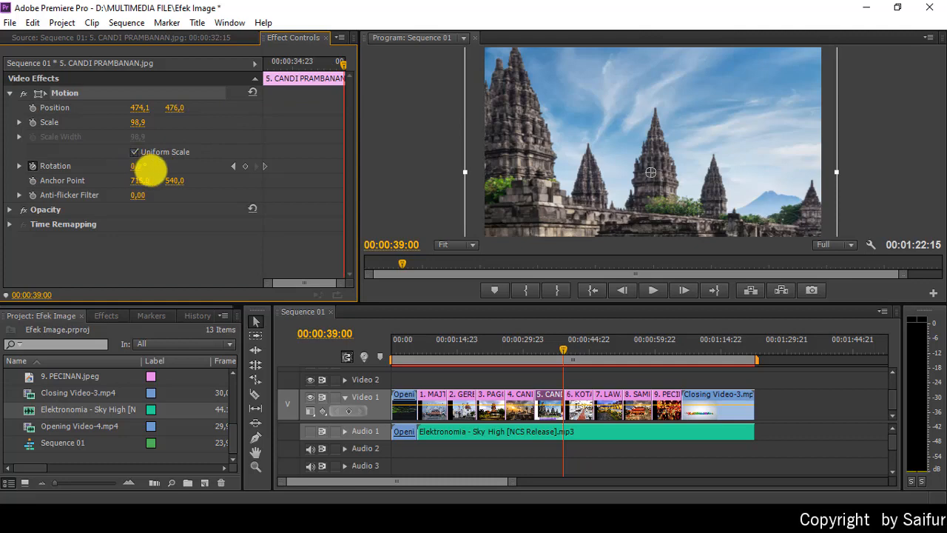
{"action": "left_click_drag", "start_coordinate": [151, 170], "coordinate": [163, 169]}
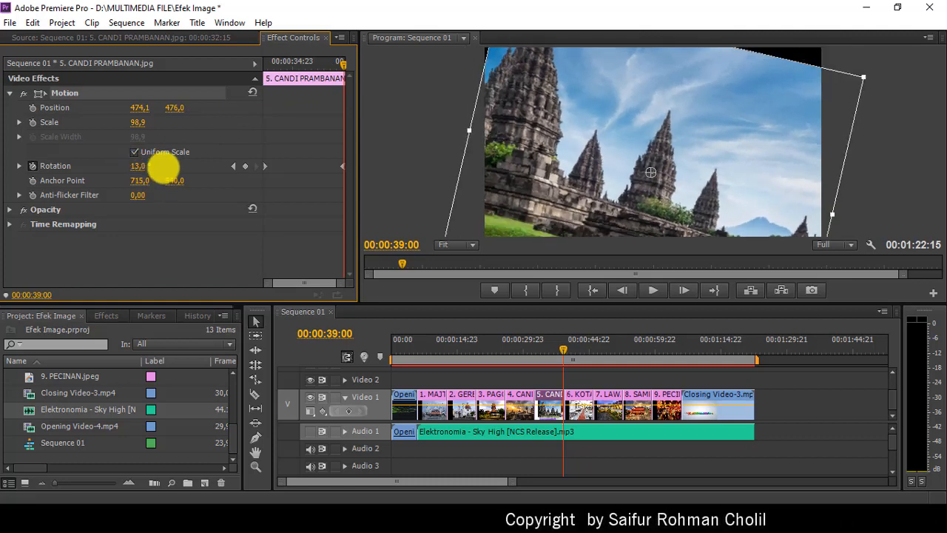
{"action": "left_click", "coordinate": [137, 167]}
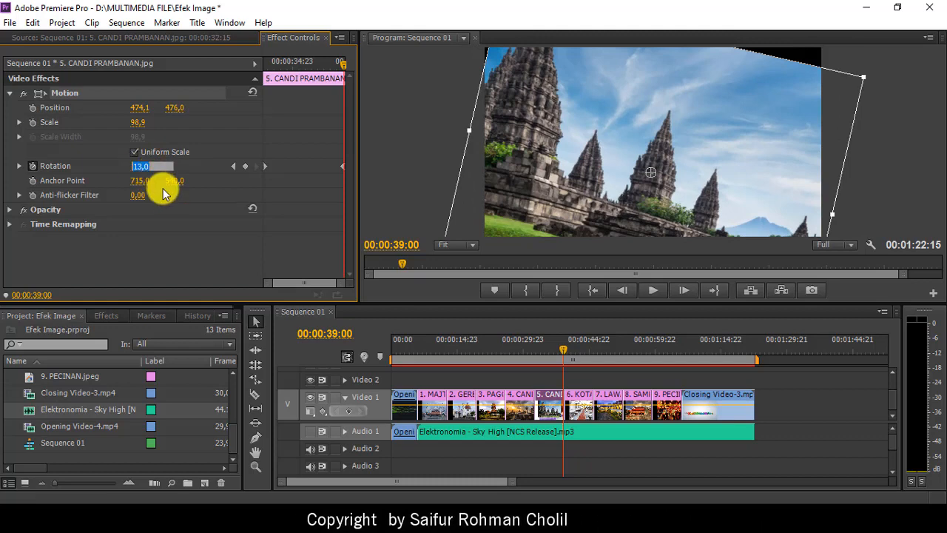
{"action": "type", "text": "5"}
{"action": "key", "text": "Return"}
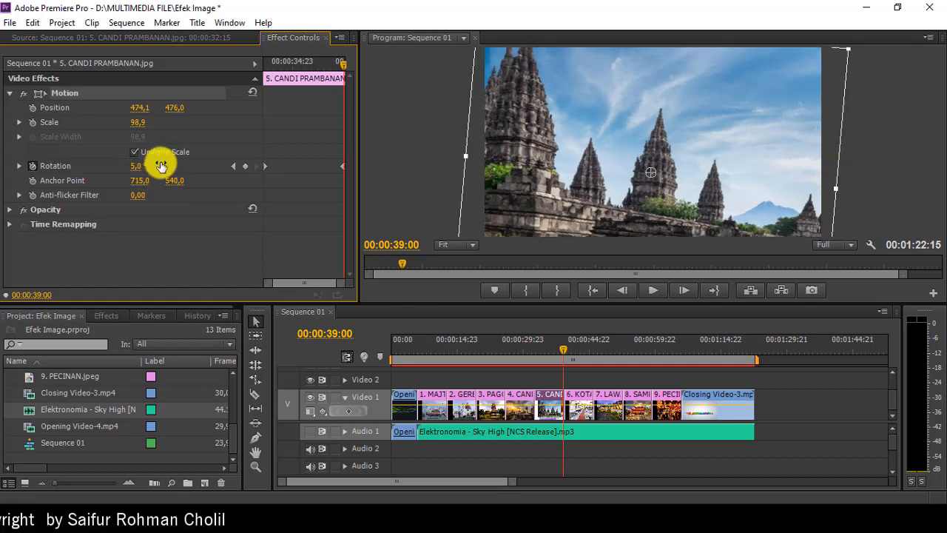
Play the sequence from about 00:00:32:04 to preview the Rotation animation of 5. CANDI PRAMBANAN.jpg.
{"action": "left_click", "coordinate": [533, 349]}
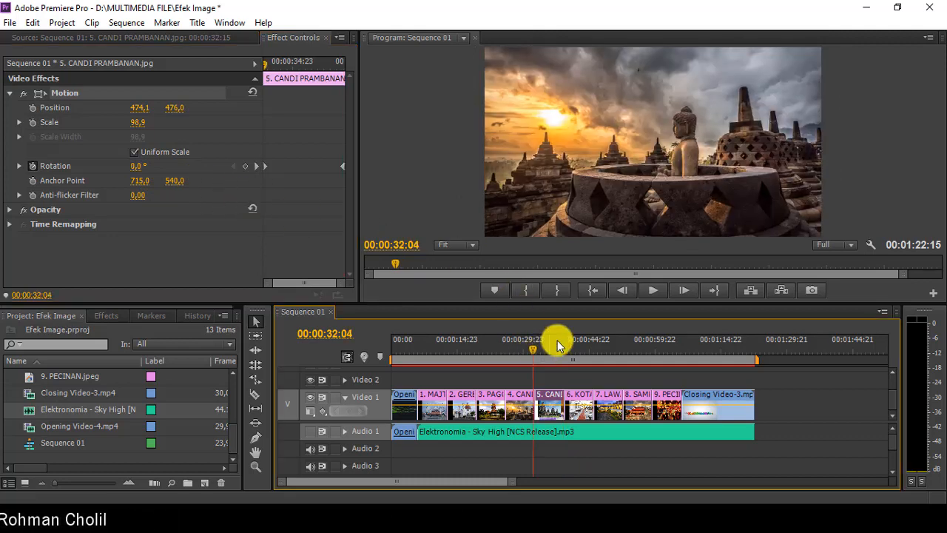
{"action": "left_click", "coordinate": [649, 293]}
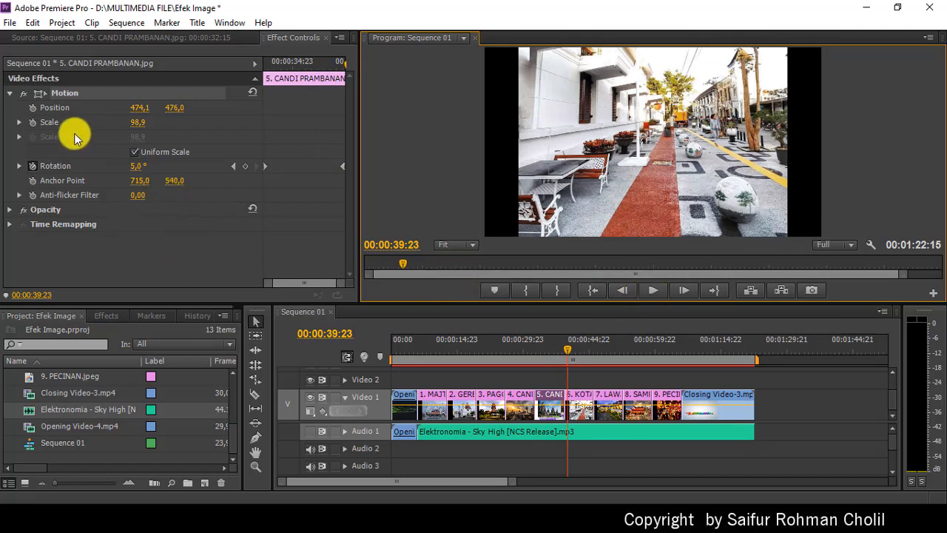
Using Motion, enlarge 6. KOTA LAMA SEMARANG.jpg to a scale of about 130.2 so it fills the frame.
{"action": "left_click", "coordinate": [580, 352]}
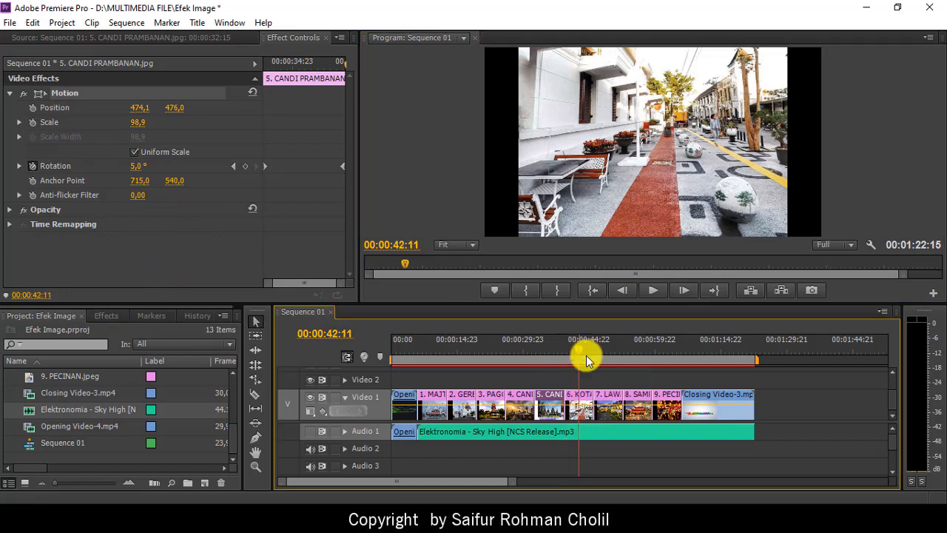
{"action": "double_click", "coordinate": [584, 419]}
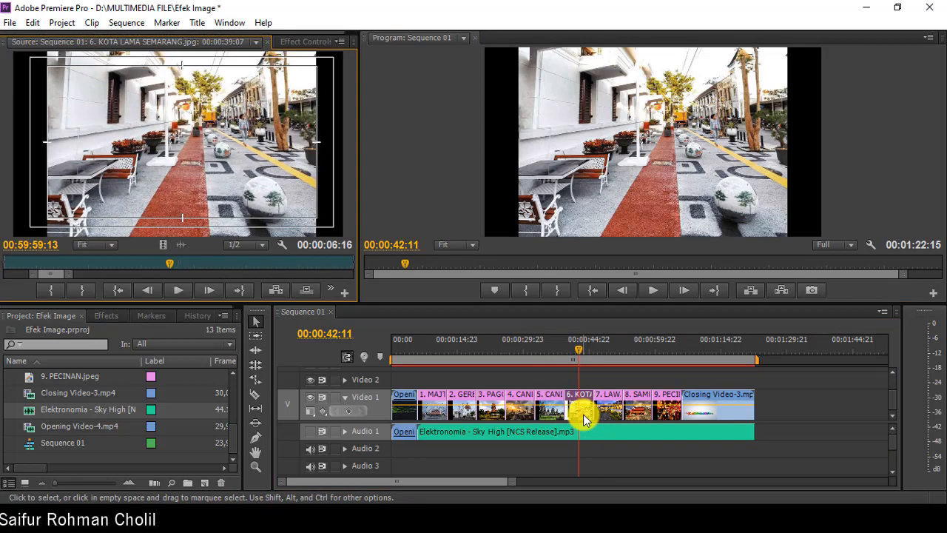
{"action": "left_click", "coordinate": [294, 42]}
{"action": "left_click", "coordinate": [9, 96]}
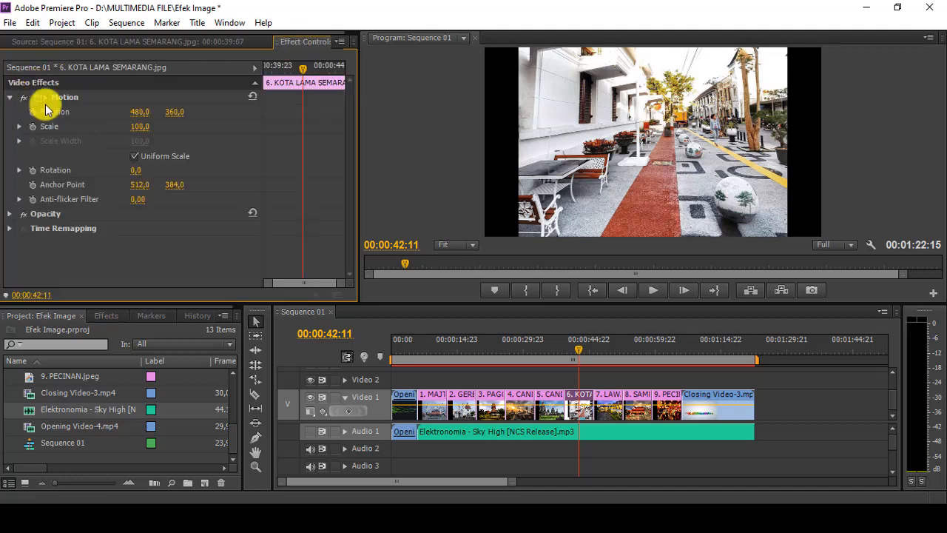
{"action": "left_click", "coordinate": [60, 97]}
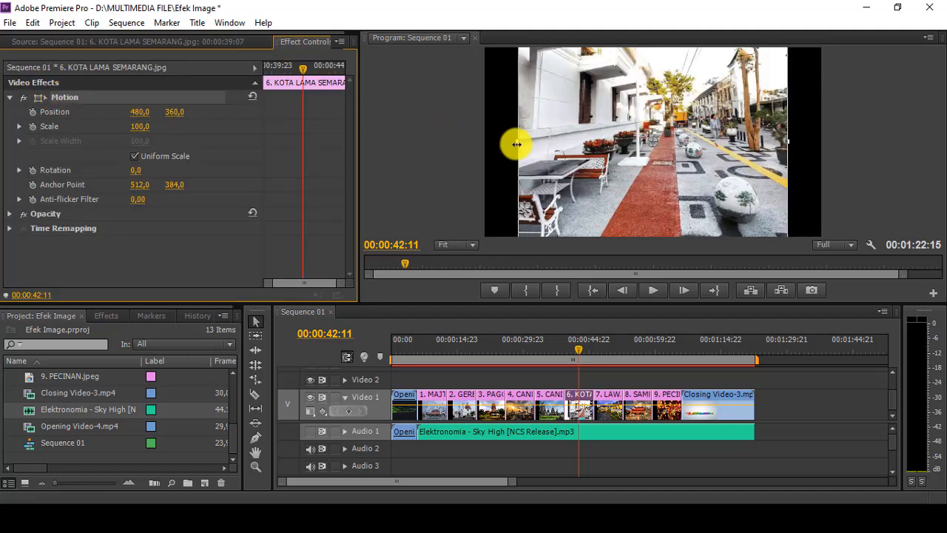
{"action": "left_click_drag", "start_coordinate": [517, 145], "coordinate": [462, 159]}
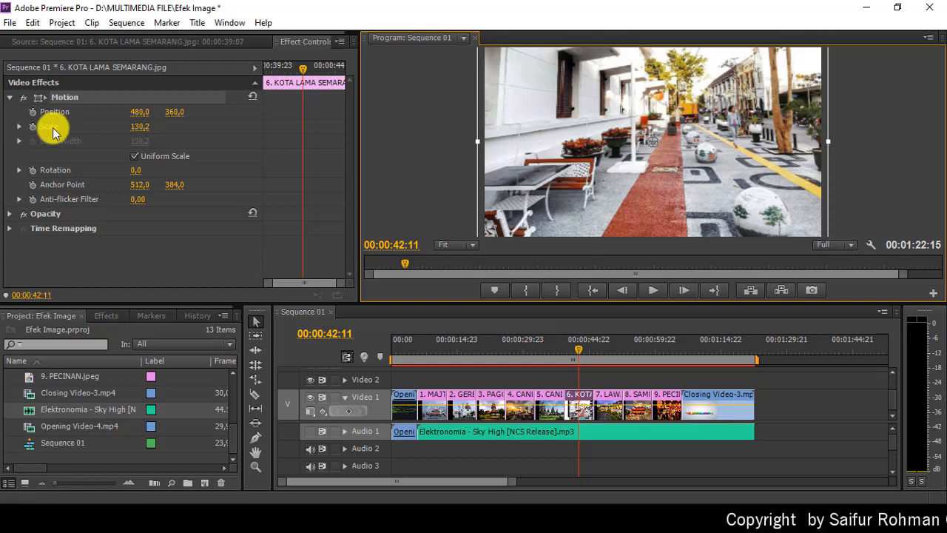
Animate 6. KOTA LAMA SEMARANG.jpg's Position and Scale from keyframes at 00:00:39:07 to about 451.3, 453.6 and 150 at 00:00:45:16.
{"action": "left_click_drag", "start_coordinate": [302, 68], "coordinate": [259, 68]}
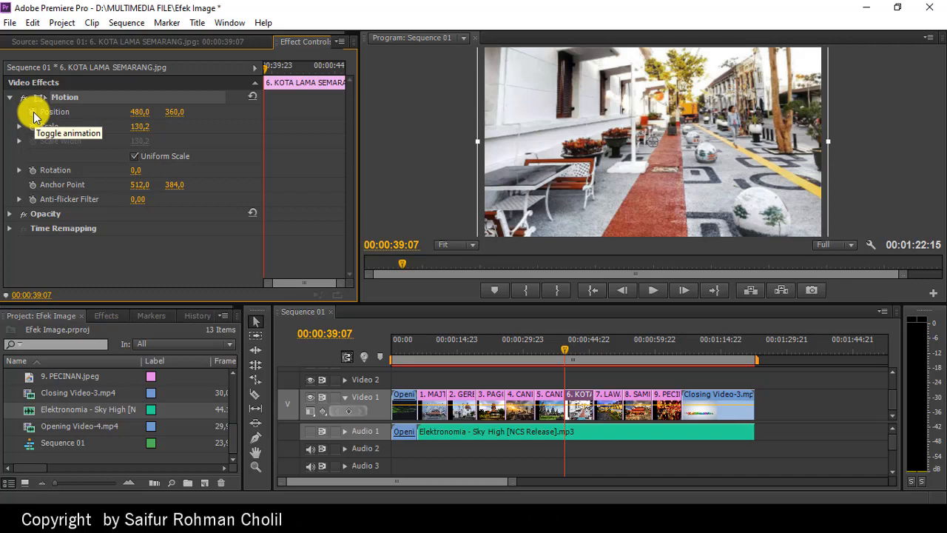
{"action": "left_click", "coordinate": [34, 115]}
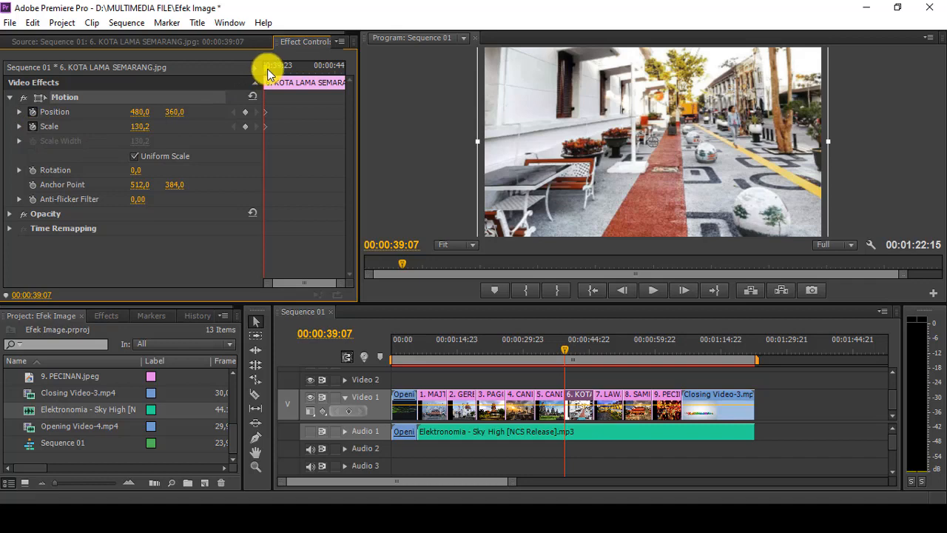
{"action": "left_click_drag", "start_coordinate": [265, 69], "coordinate": [346, 71]}
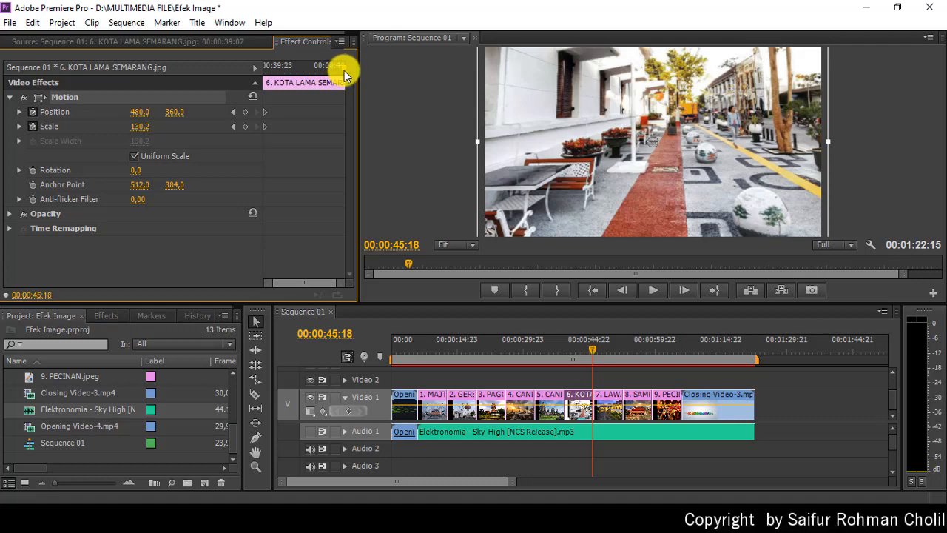
{"action": "left_click_drag", "start_coordinate": [341, 69], "coordinate": [344, 69]}
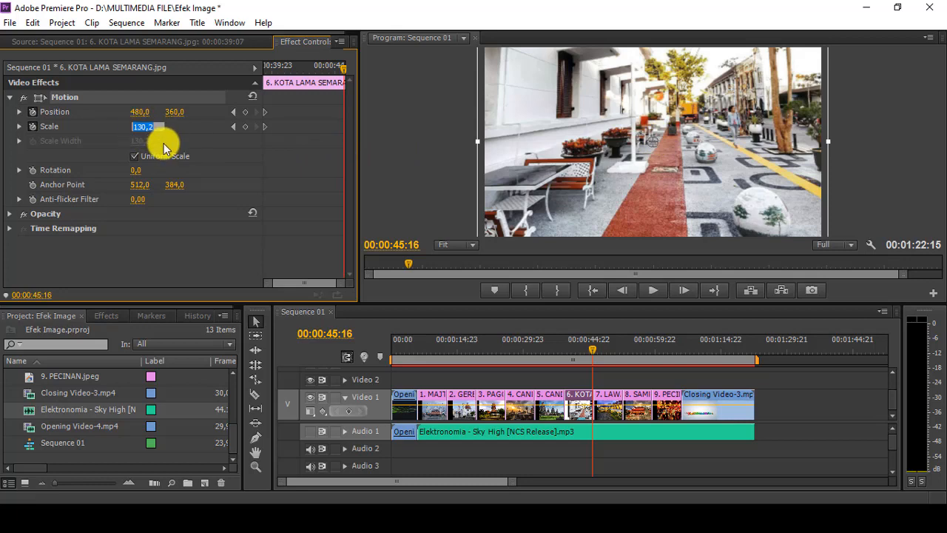
{"action": "key", "text": "Return"}
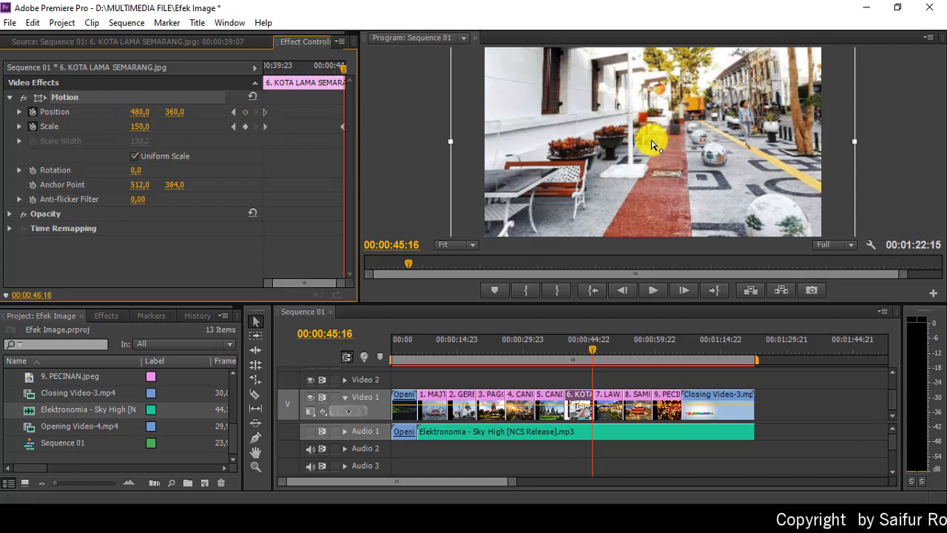
{"action": "left_click", "coordinate": [652, 145]}
{"action": "left_click_drag", "start_coordinate": [652, 145], "coordinate": [641, 169]}
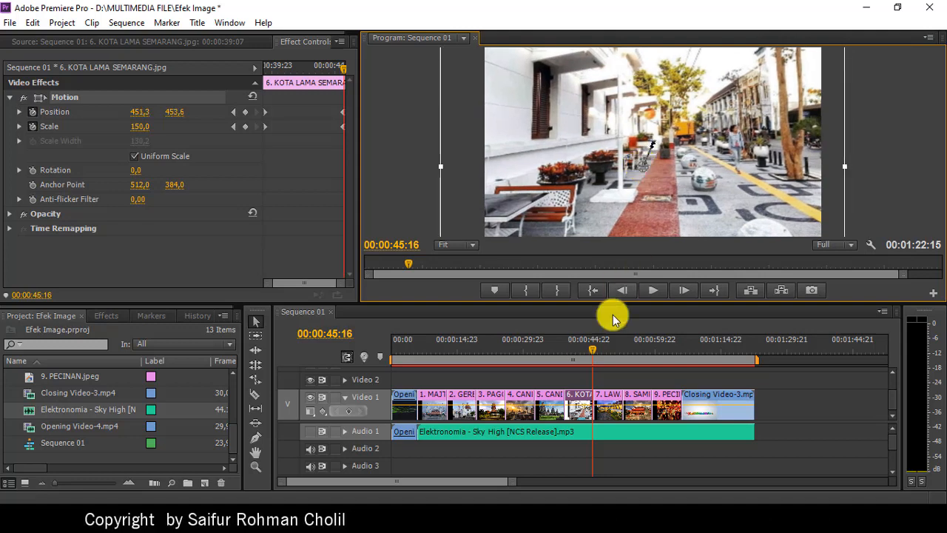
Play the sequence from about 00:00:38:16 to preview the Position and Scale animation of 6. KOTA LAMA SEMARANG.jpg.
{"action": "left_click", "coordinate": [561, 348]}
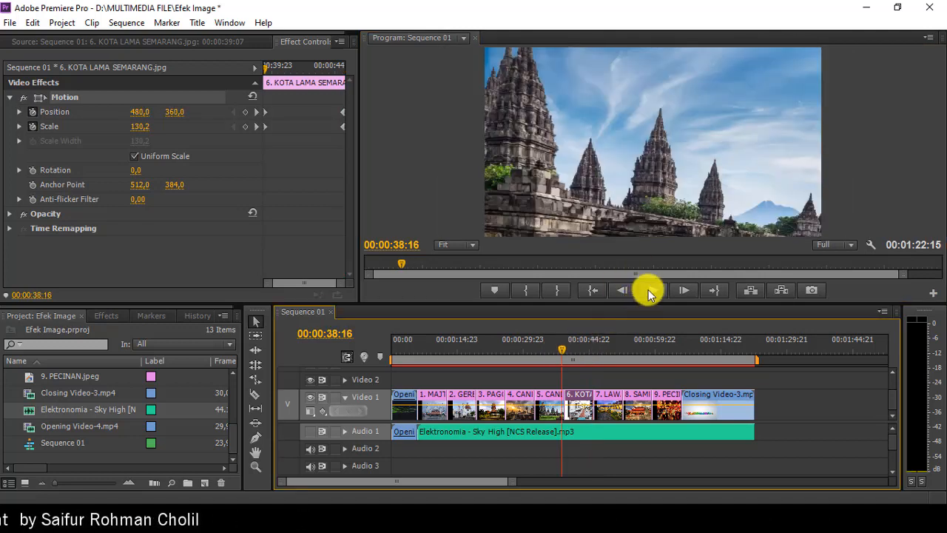
{"action": "left_click", "coordinate": [648, 290]}
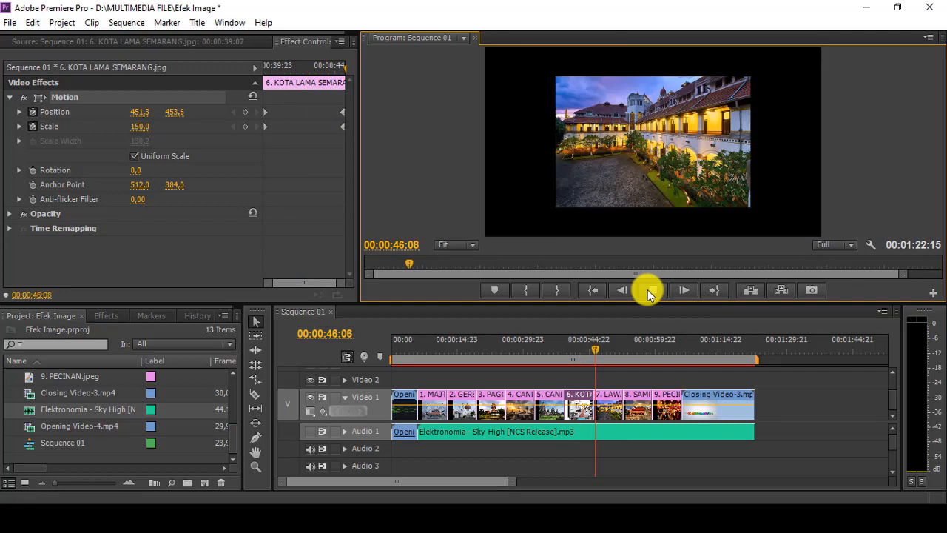
{"action": "left_click", "coordinate": [647, 289]}
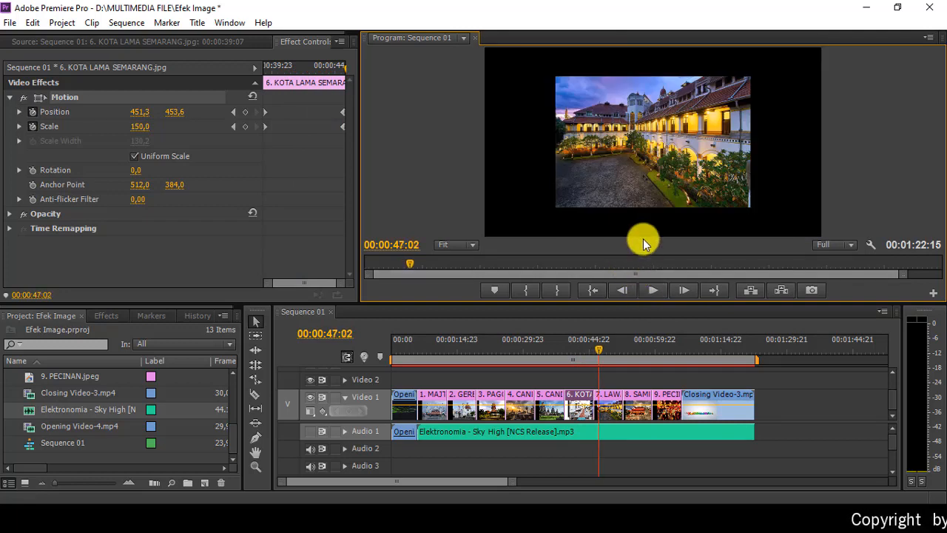
Using Motion at 00:00:48:11, enlarge 7. LAWANG SEWU.jpg to a scale of about 197.9 so it fills the frame.
{"action": "left_click", "coordinate": [430, 346]}
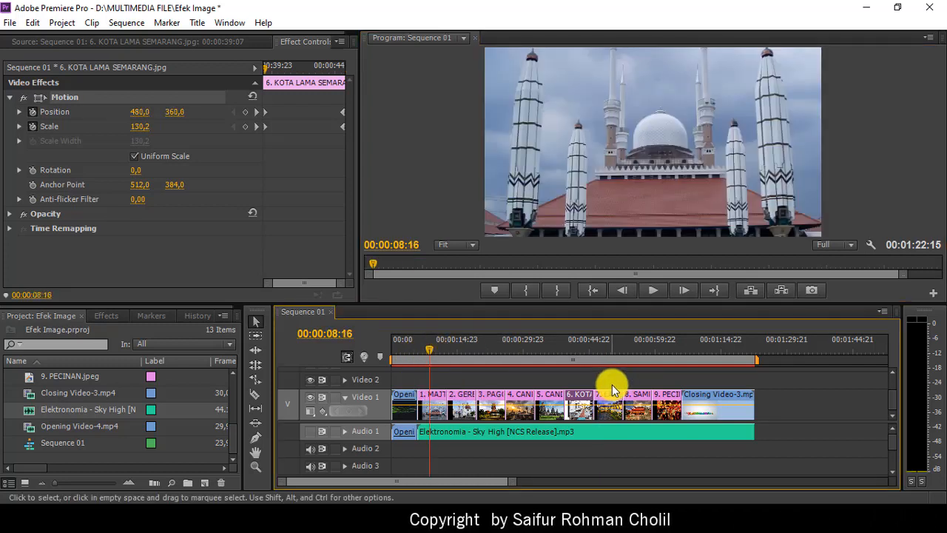
{"action": "left_click", "coordinate": [609, 340]}
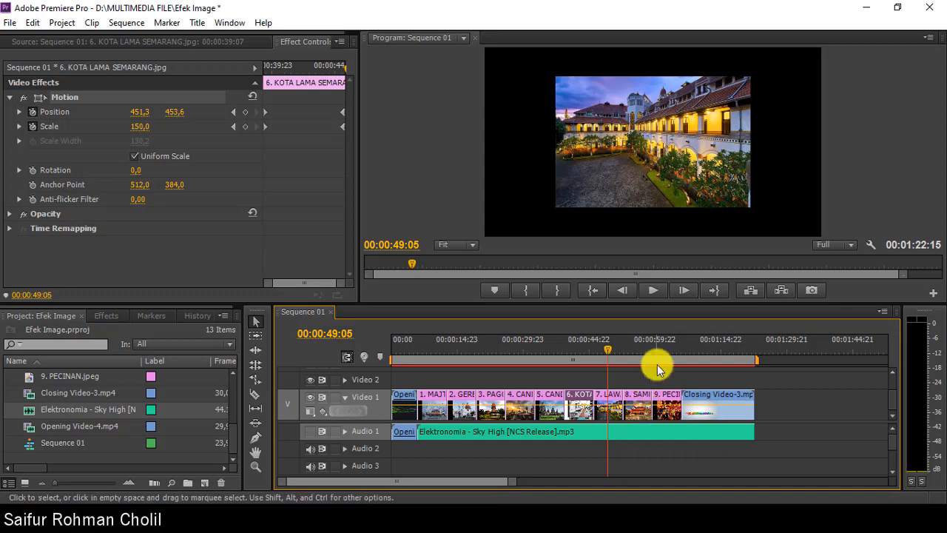
{"action": "left_click", "coordinate": [638, 346]}
{"action": "left_click_drag", "start_coordinate": [668, 351], "coordinate": [605, 350]}
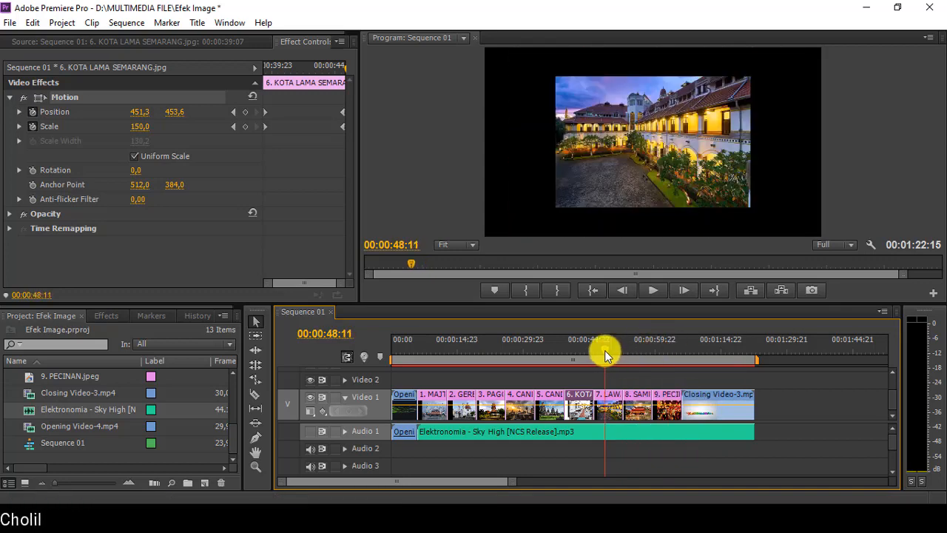
{"action": "double_click", "coordinate": [615, 412]}
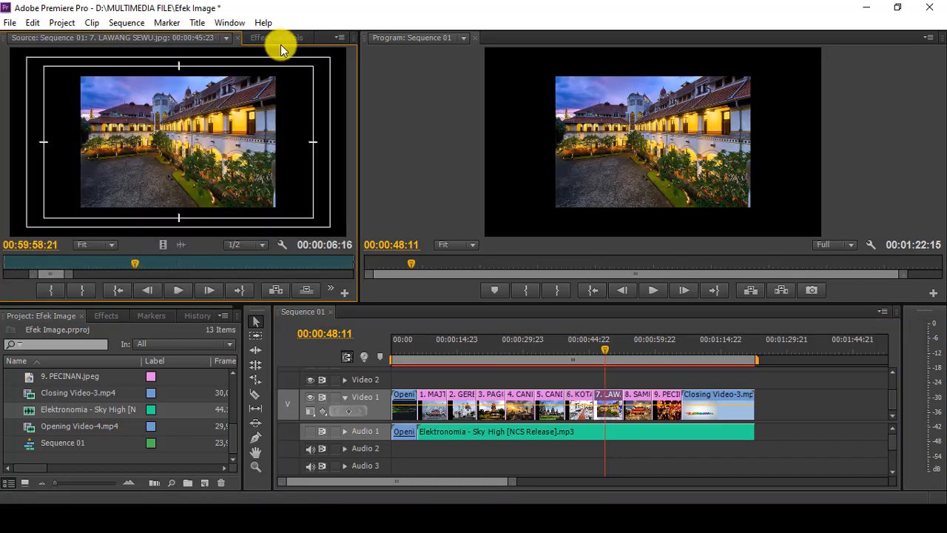
{"action": "left_click", "coordinate": [277, 38]}
{"action": "left_click", "coordinate": [66, 93]}
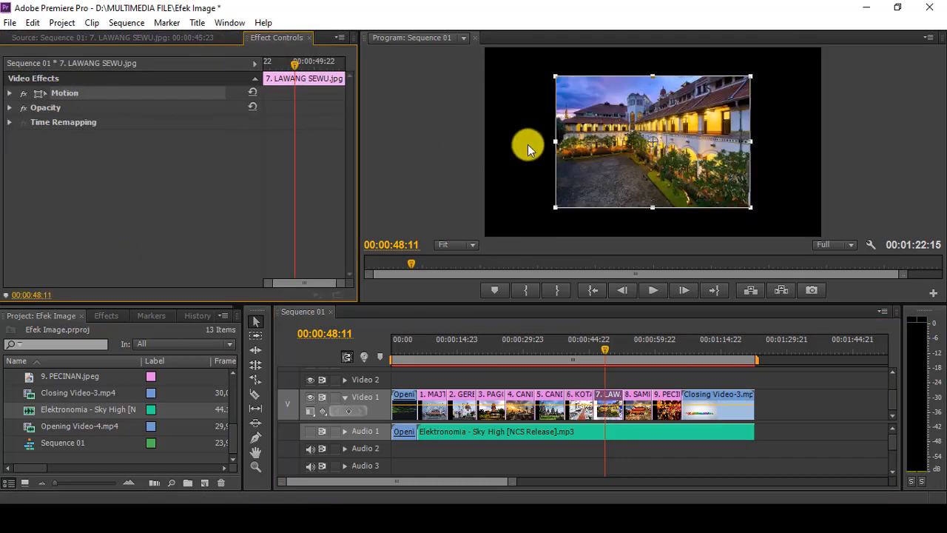
{"action": "left_click_drag", "start_coordinate": [556, 148], "coordinate": [429, 155]}
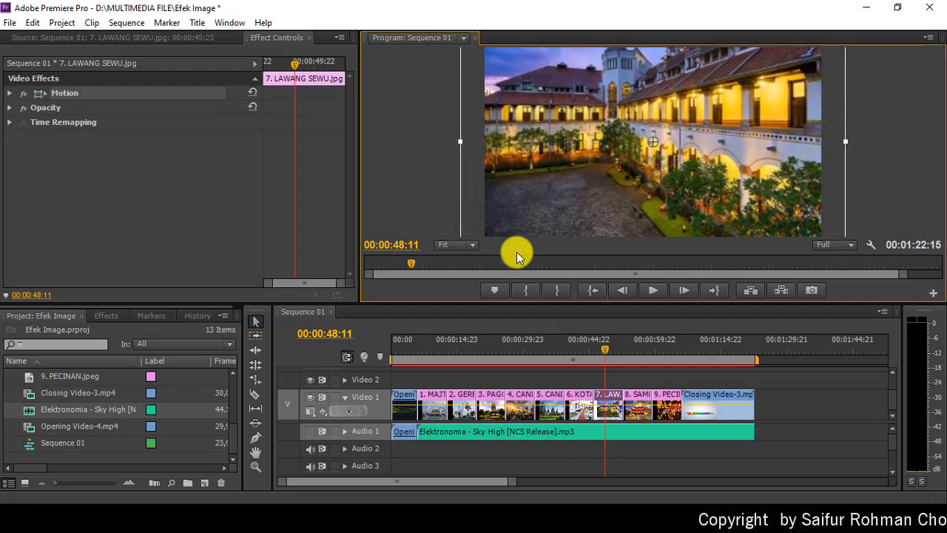
Using Motion at 00:00:56:00, enlarge 8. SAMPO KONG.jpg so the image fills the whole frame.
{"action": "left_click", "coordinate": [639, 351]}
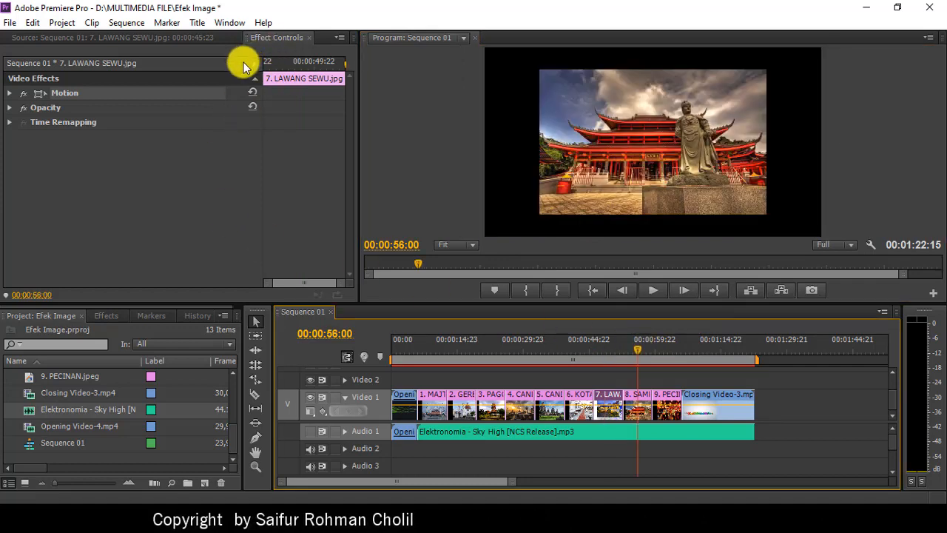
{"action": "left_click", "coordinate": [67, 94]}
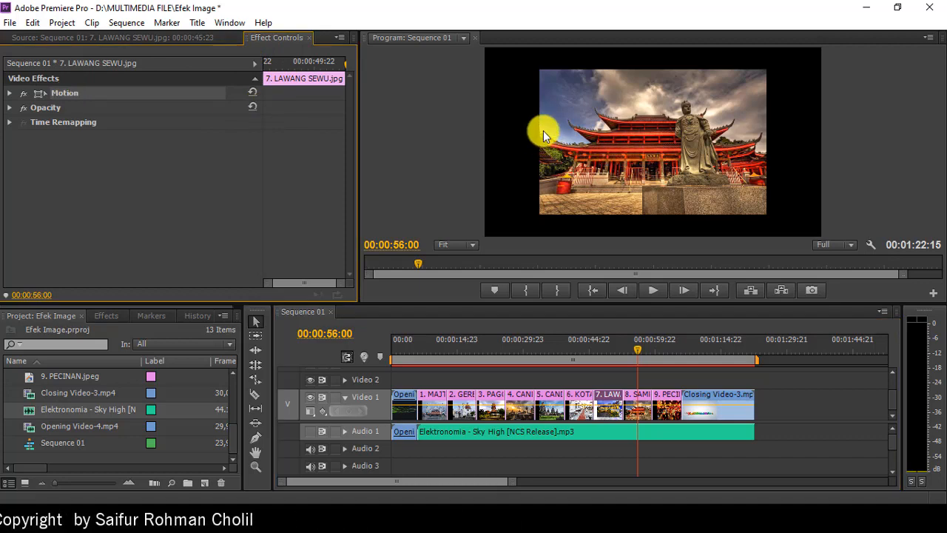
{"action": "left_click", "coordinate": [9, 93]}
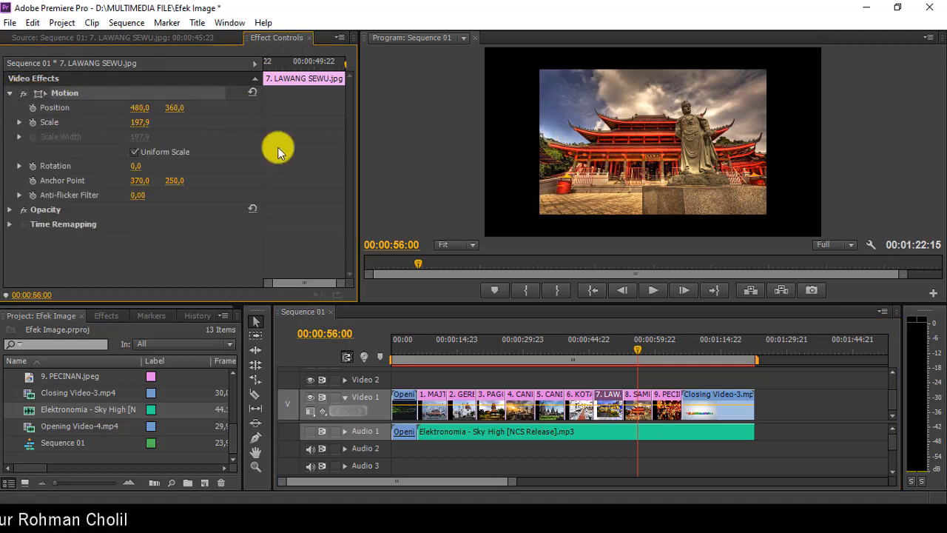
{"action": "double_click", "coordinate": [645, 413]}
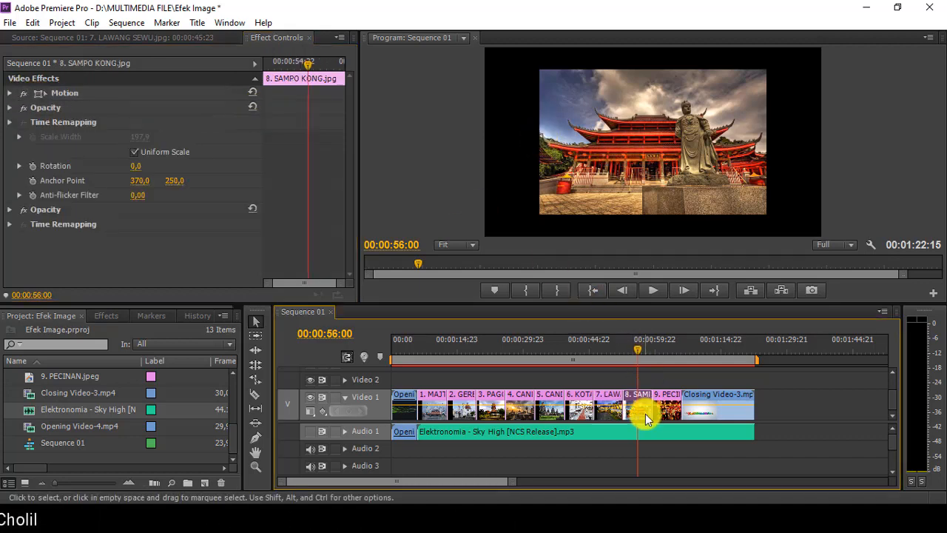
{"action": "left_click", "coordinate": [266, 38]}
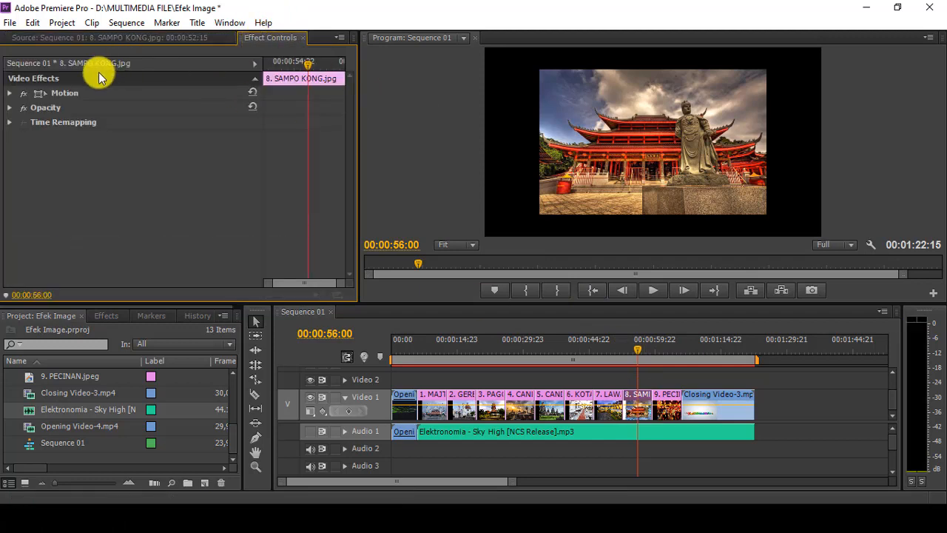
{"action": "left_click", "coordinate": [44, 96]}
{"action": "left_click_drag", "start_coordinate": [541, 142], "coordinate": [436, 126]}
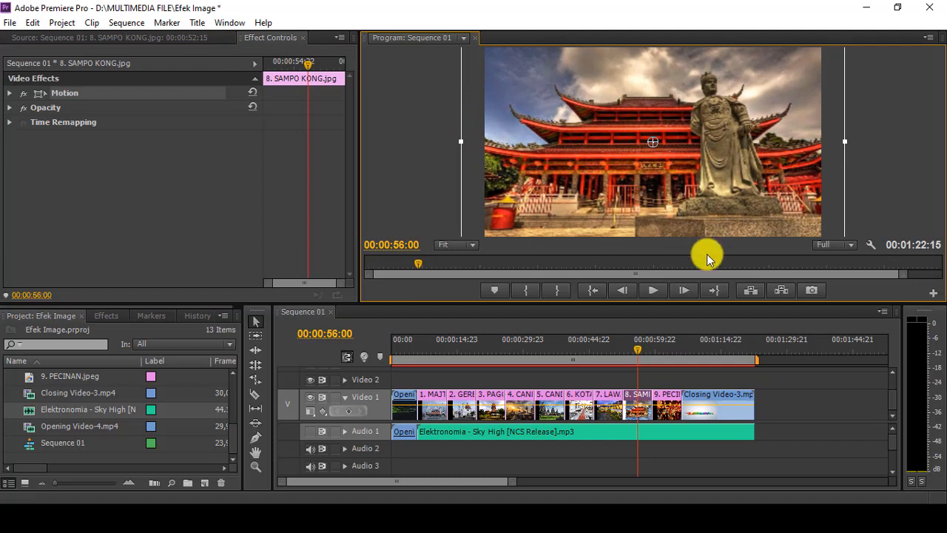
Using Motion at 00:01:02:12, enlarge 9. PECINAN.jpeg until it covers the black side bars of the frame.
{"action": "left_click", "coordinate": [668, 348]}
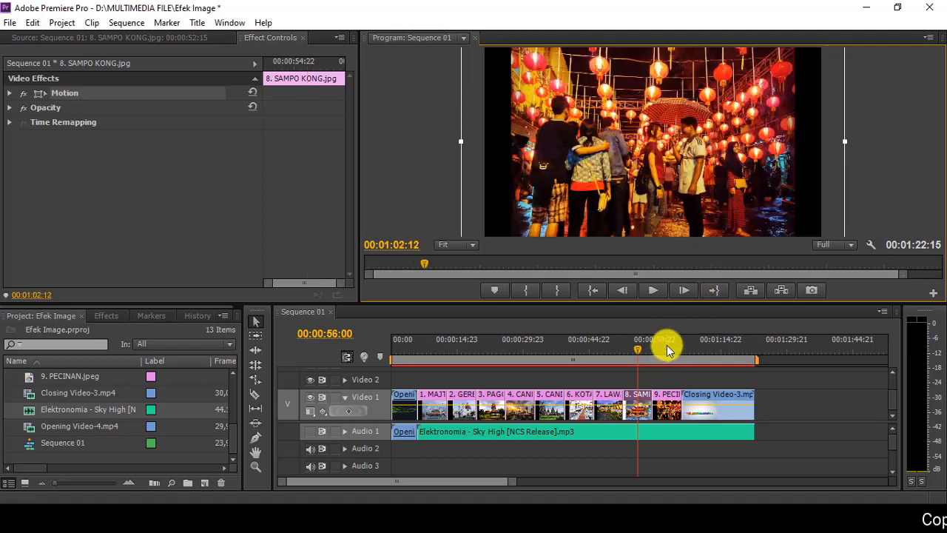
{"action": "double_click", "coordinate": [671, 413]}
{"action": "left_click", "coordinate": [256, 41]}
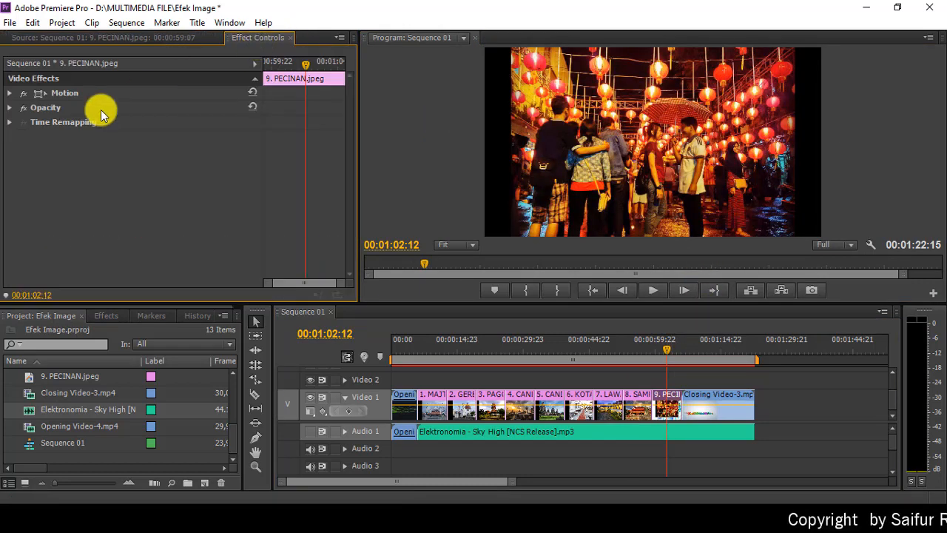
{"action": "left_click", "coordinate": [60, 93]}
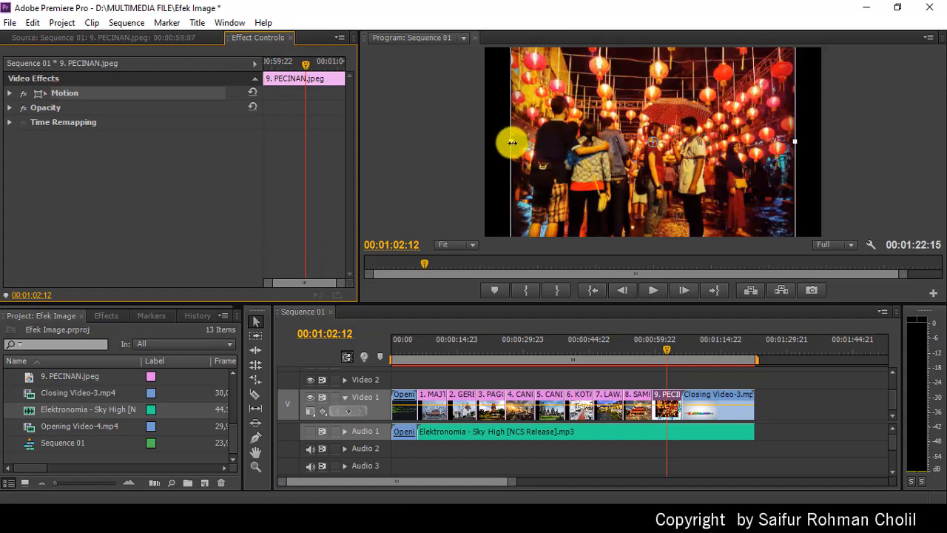
{"action": "left_click_drag", "start_coordinate": [472, 142], "coordinate": [456, 144]}
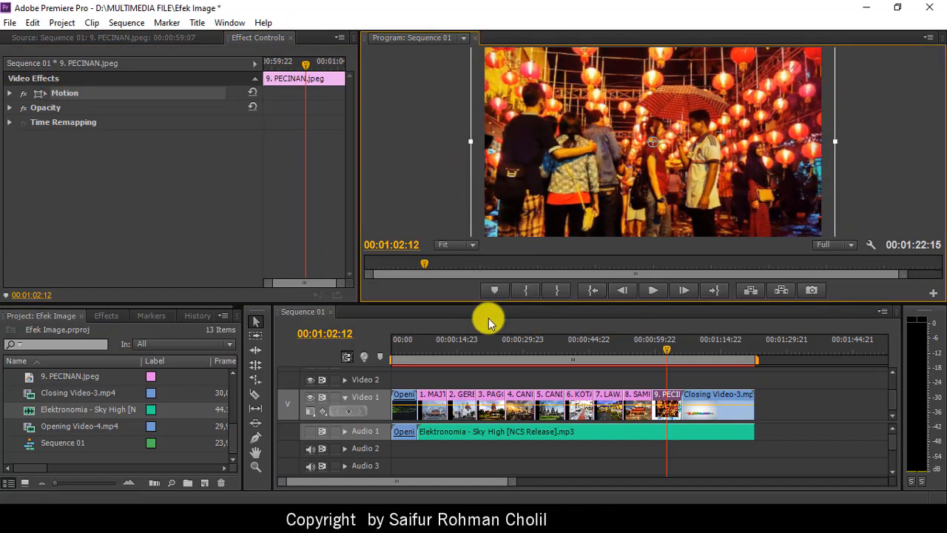
Try to transfer the Motion effect of 1. MAJT.JPG to 7. LAWANG SEWU.jpg.
{"action": "double_click", "coordinate": [430, 413]}
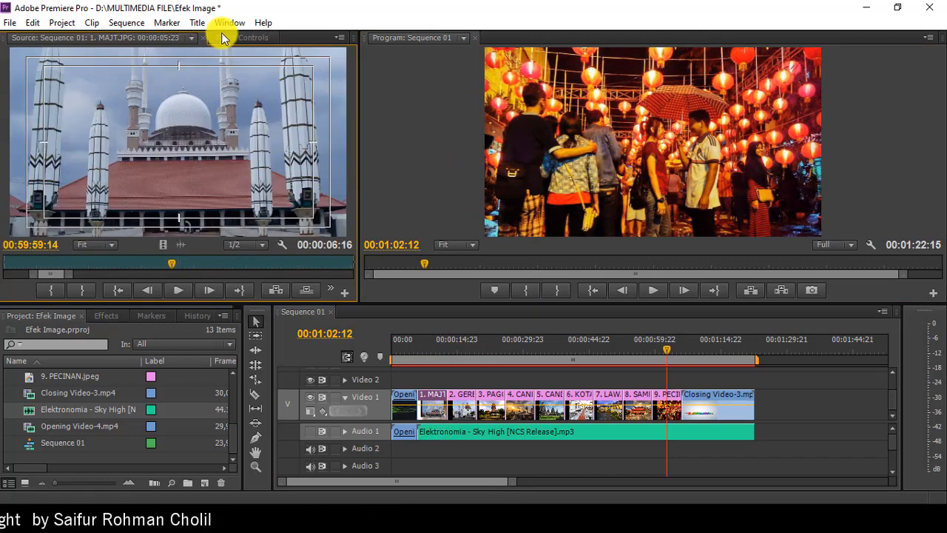
{"action": "left_click", "coordinate": [225, 39]}
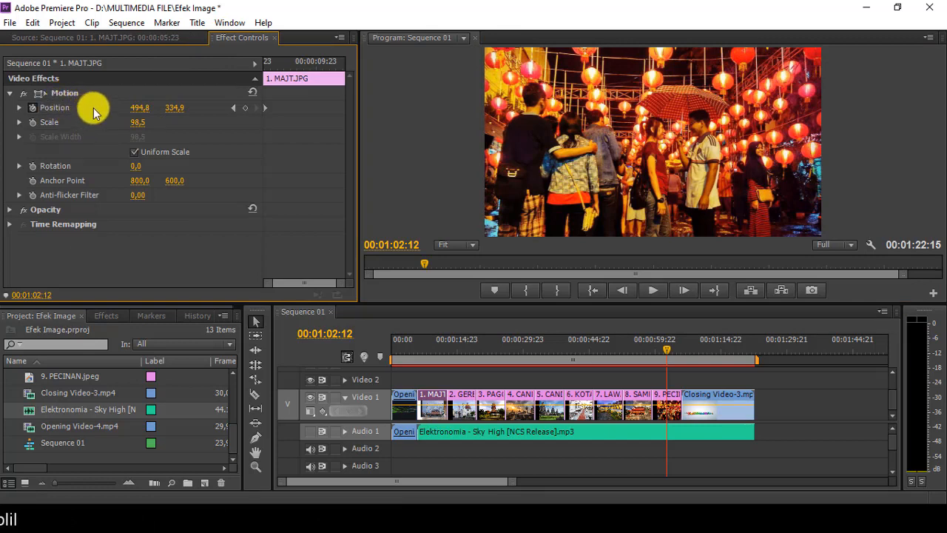
{"action": "left_click", "coordinate": [68, 97]}
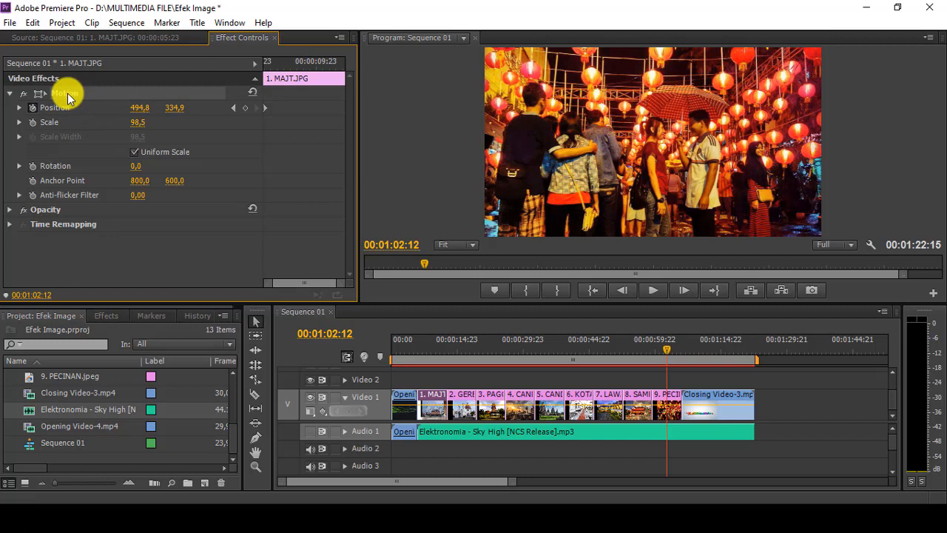
{"action": "left_click", "coordinate": [607, 347]}
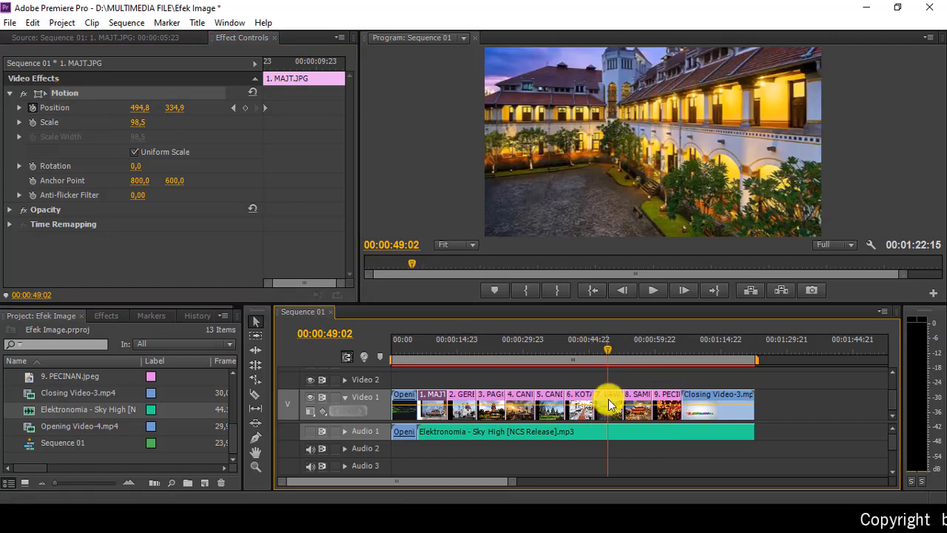
{"action": "double_click", "coordinate": [614, 407]}
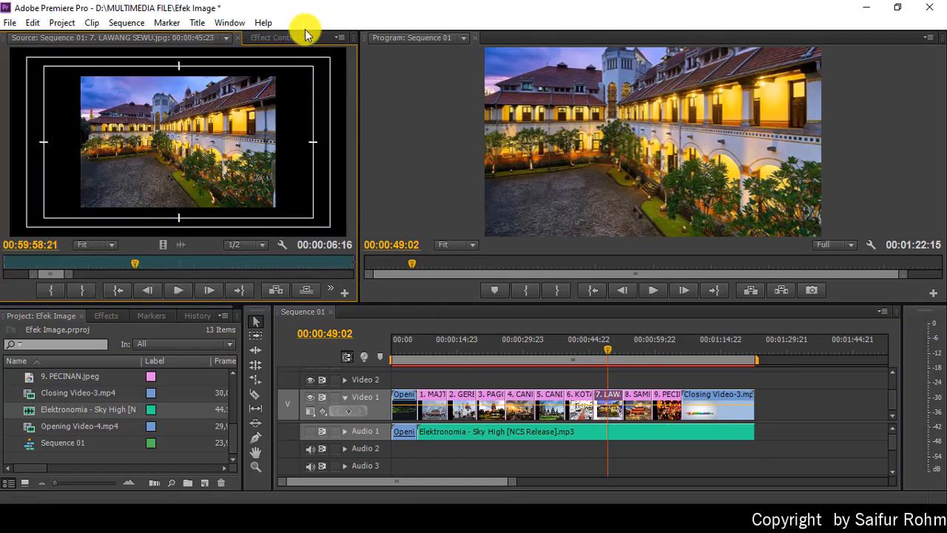
{"action": "left_click", "coordinate": [278, 37]}
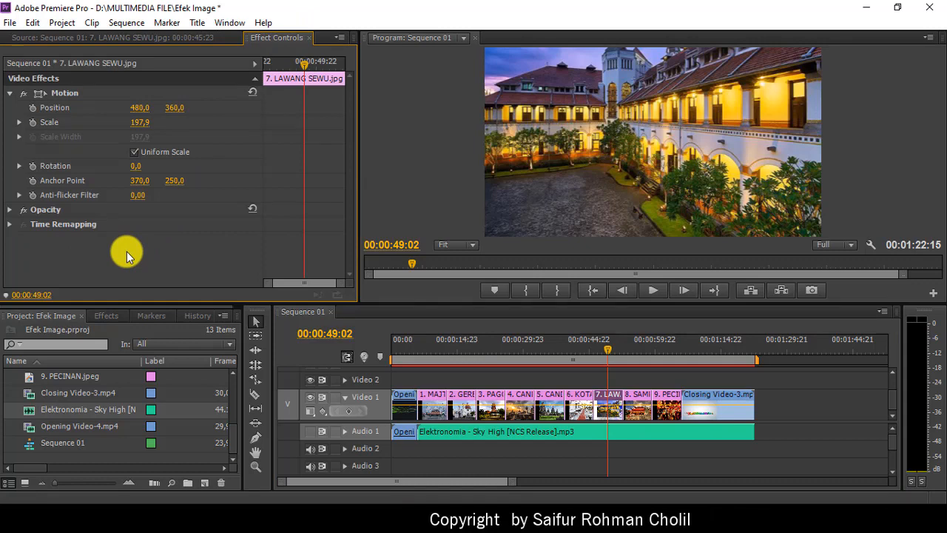
{"action": "right_click", "coordinate": [79, 260]}
{"action": "left_click", "coordinate": [50, 256]}
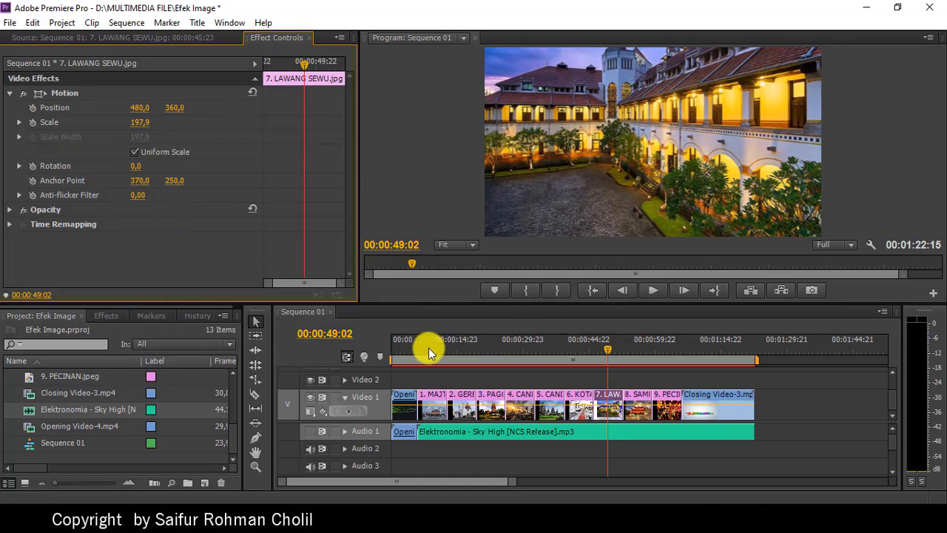
Copy the Motion effect, with its Position keyframes, from 1. MAJT.JPG at 00:00:08:09.
{"action": "left_click", "coordinate": [429, 348]}
{"action": "double_click", "coordinate": [434, 404]}
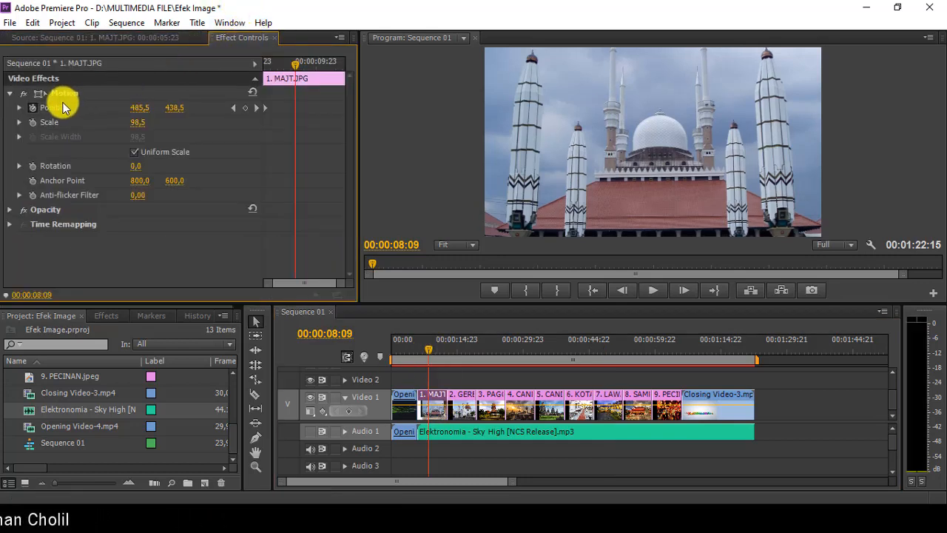
{"action": "left_click", "coordinate": [59, 93]}
{"action": "right_click", "coordinate": [59, 93]}
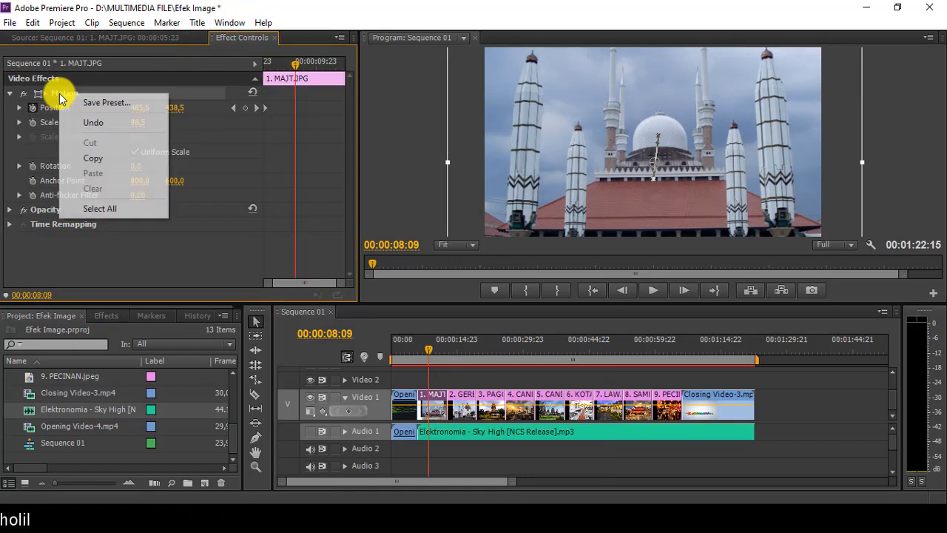
{"action": "left_click", "coordinate": [94, 157]}
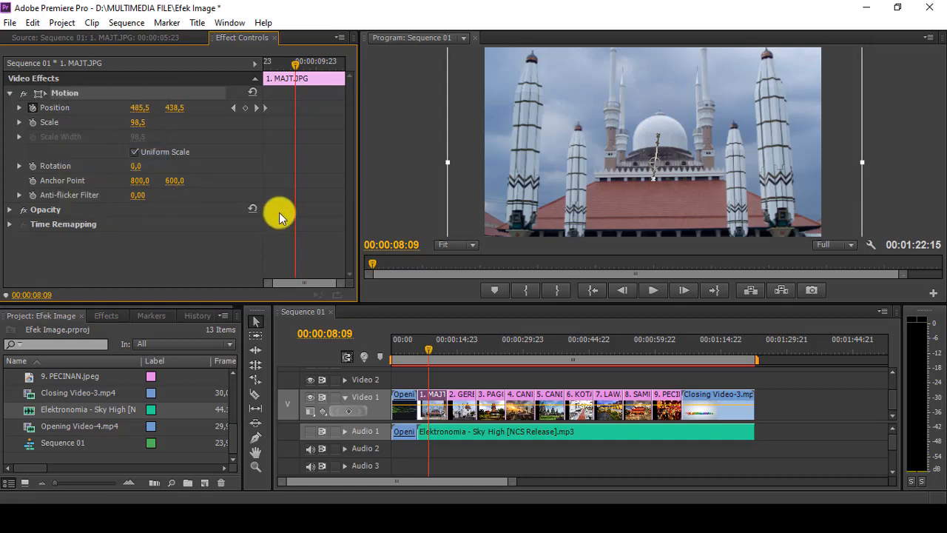
Try to paste the copied Motion effect onto 7. LAWANG SEWU.jpg at 00:00:48:11, and undo the paste.
{"action": "left_click", "coordinate": [605, 339]}
{"action": "double_click", "coordinate": [612, 411]}
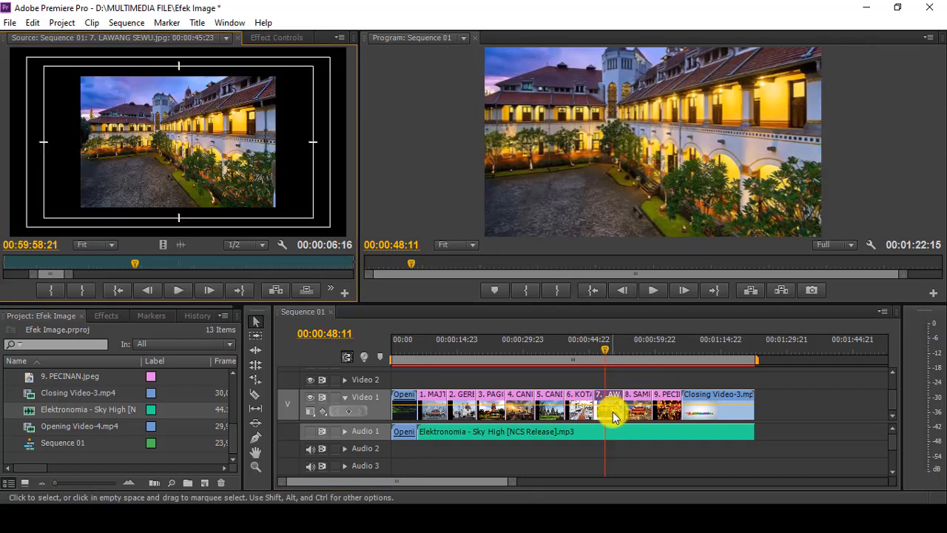
{"action": "left_click", "coordinate": [277, 38]}
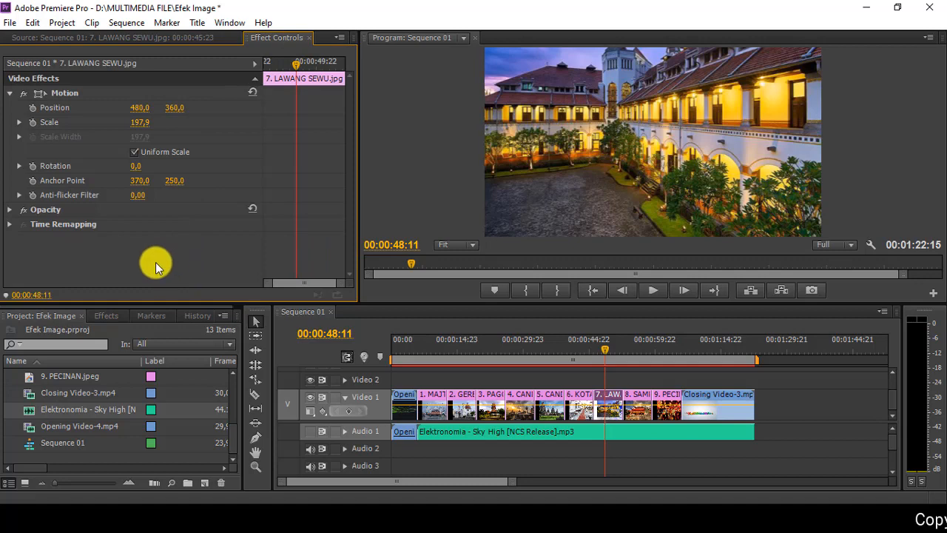
{"action": "right_click", "coordinate": [155, 266]}
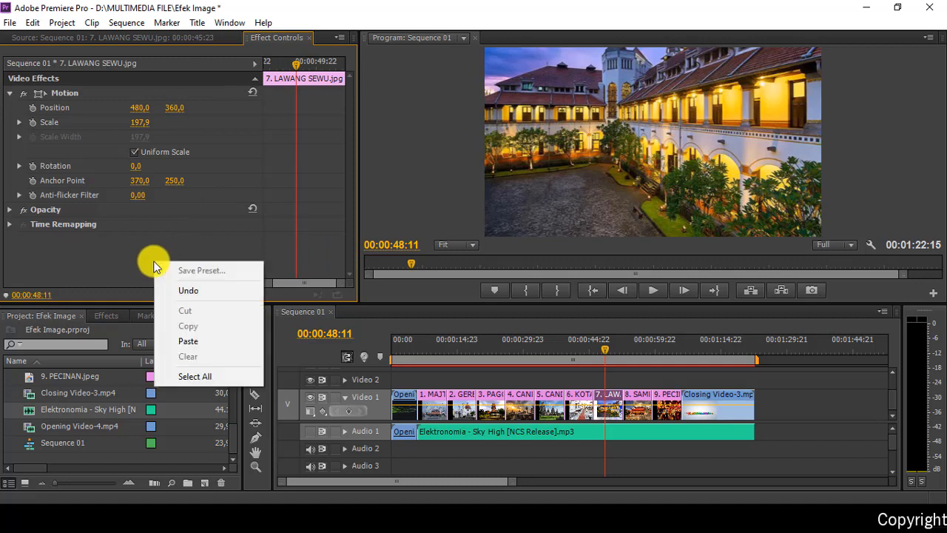
{"action": "left_click", "coordinate": [216, 341]}
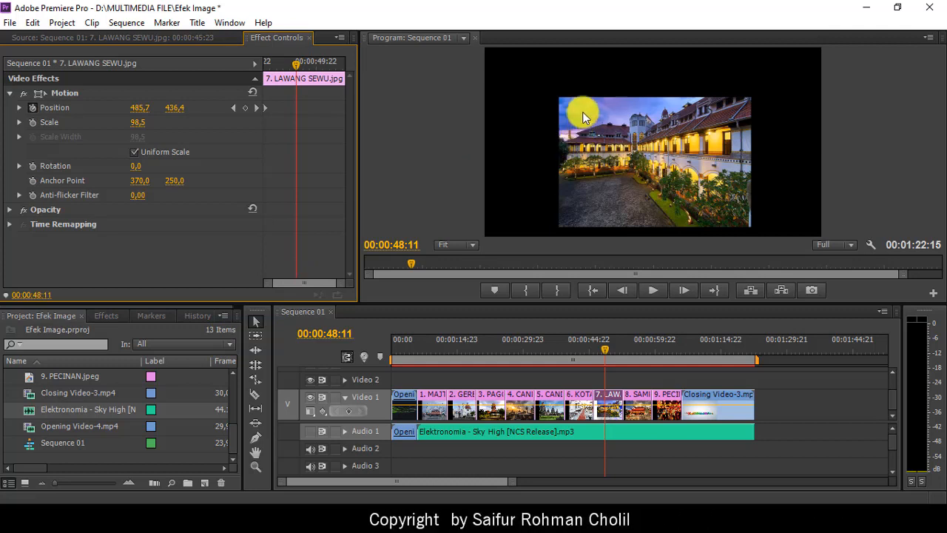
{"action": "key", "text": "ctrl+z"}
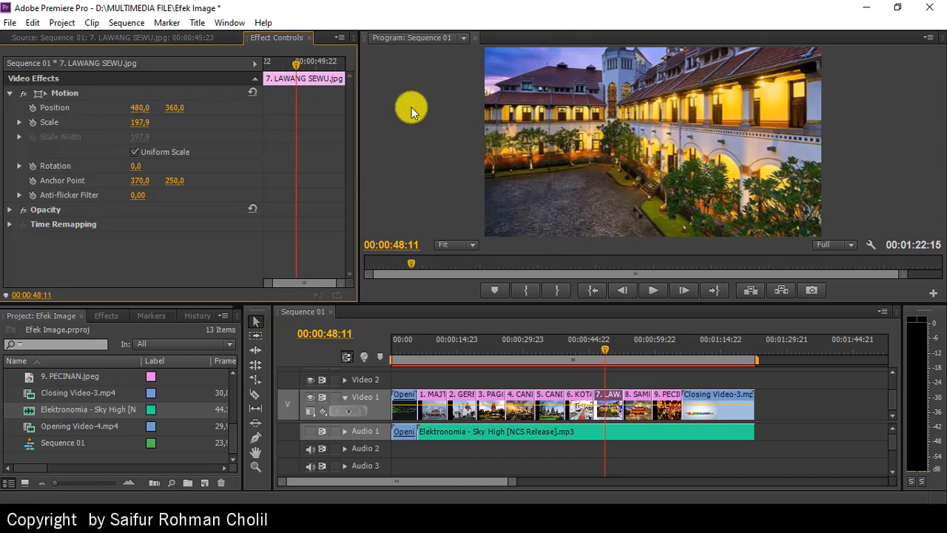
Keyframe the Position of 7. LAWANG SEWU.jpg from its first frame at 00:00:45:23 to about 437.4, 466.8 at 00:00:51:20.
{"action": "left_click", "coordinate": [67, 96]}
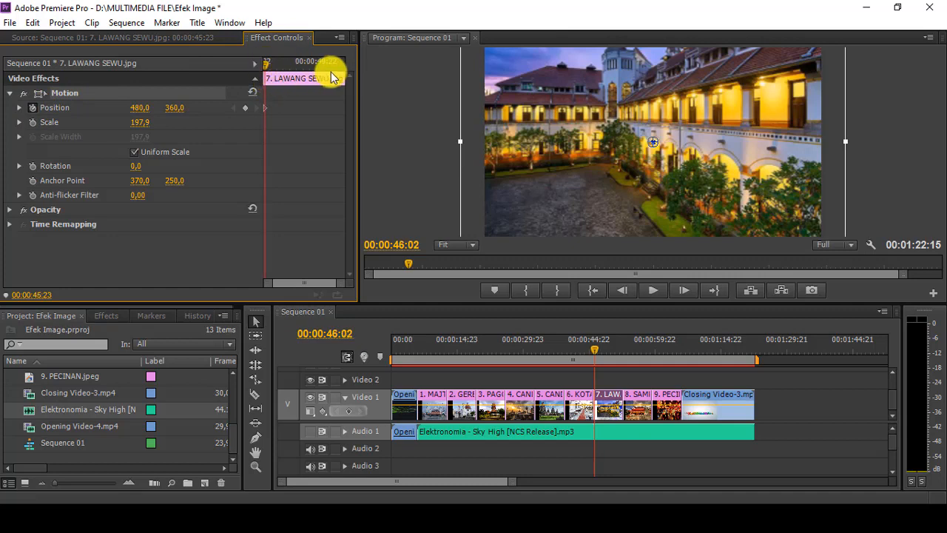
{"action": "left_click_drag", "start_coordinate": [331, 77], "coordinate": [346, 74]}
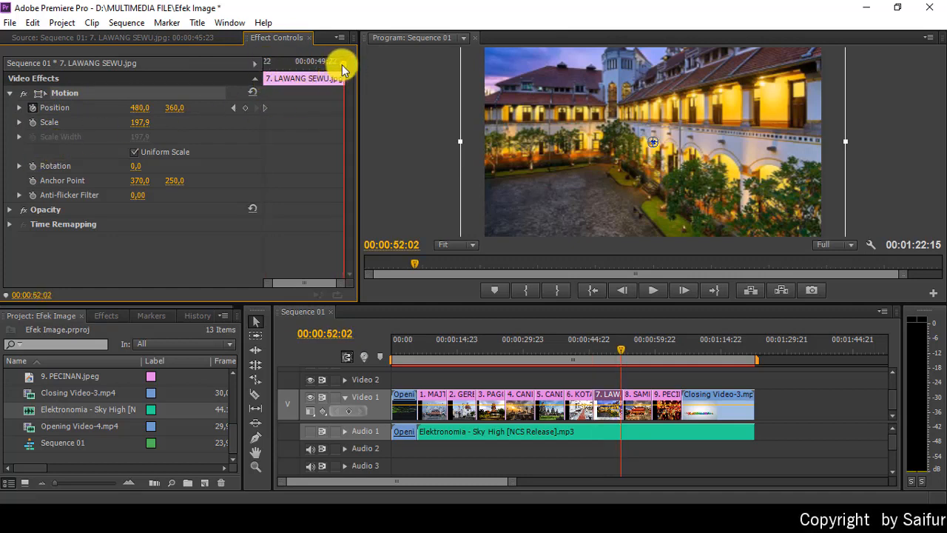
{"action": "left_click_drag", "start_coordinate": [343, 69], "coordinate": [340, 71]}
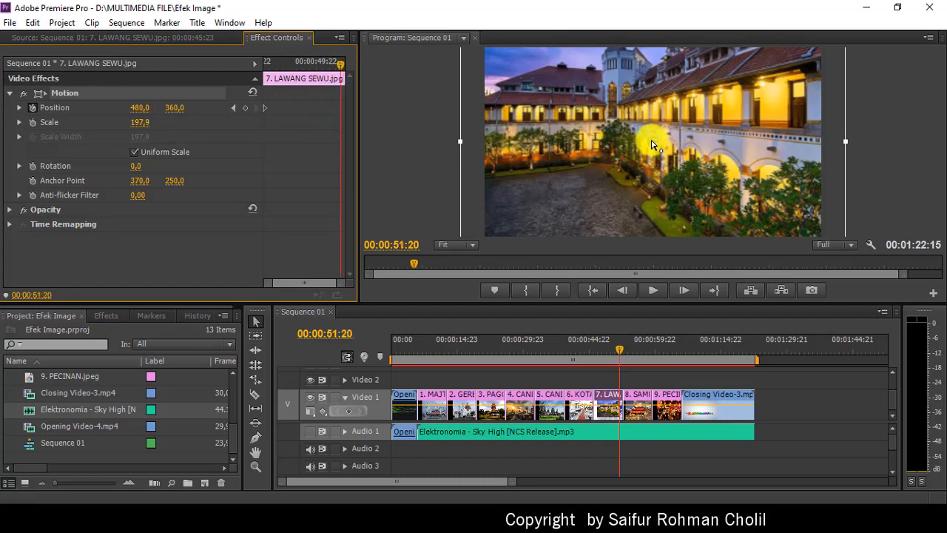
{"action": "left_click_drag", "start_coordinate": [652, 145], "coordinate": [618, 194]}
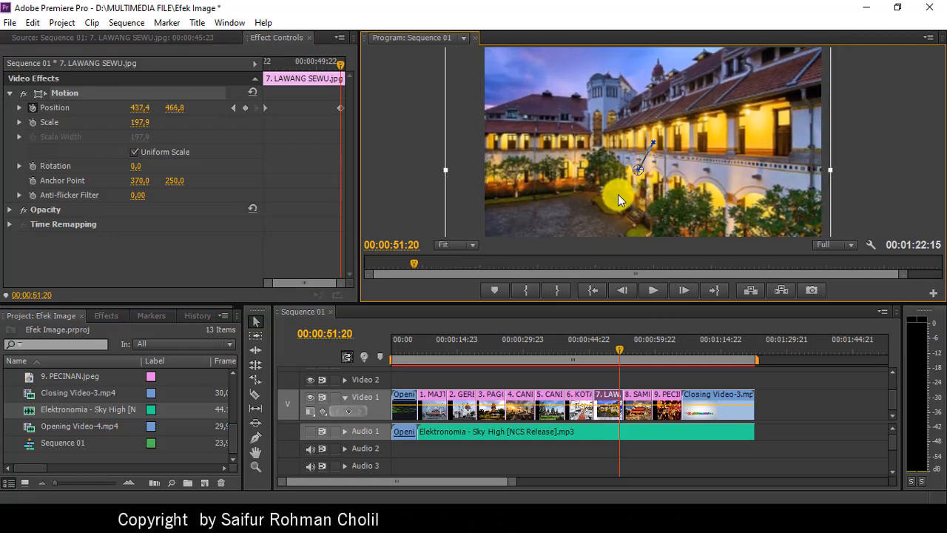
Start Scale keyframing for 8. SAMPO KONG.jpg with a keyframe on its first frame, at 00:00:52:15.
{"action": "left_click", "coordinate": [636, 346]}
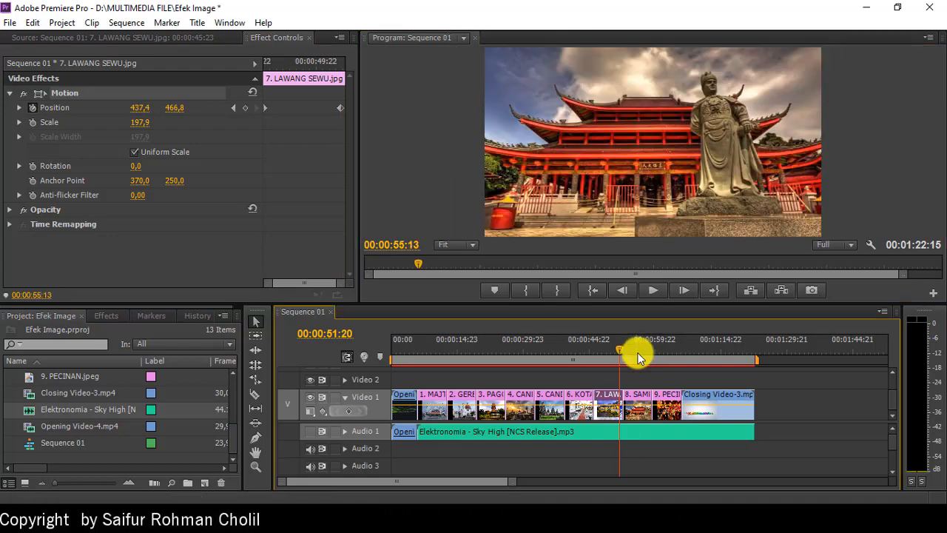
{"action": "double_click", "coordinate": [642, 412]}
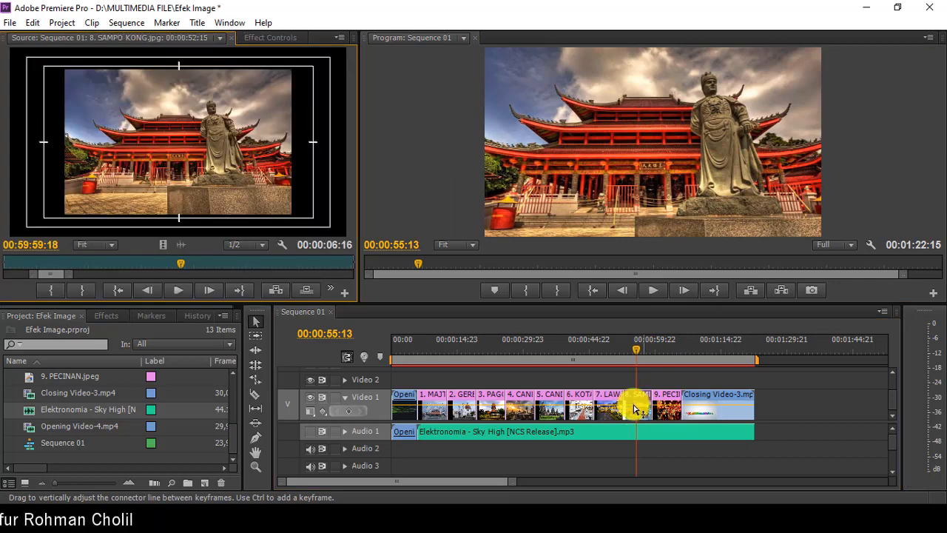
{"action": "left_click", "coordinate": [271, 38]}
{"action": "left_click", "coordinate": [66, 95]}
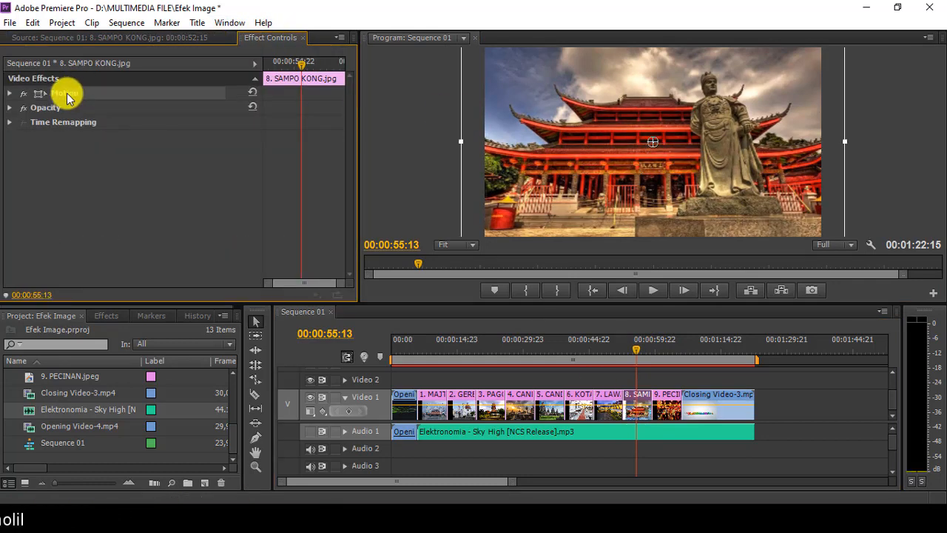
{"action": "left_click", "coordinate": [10, 94]}
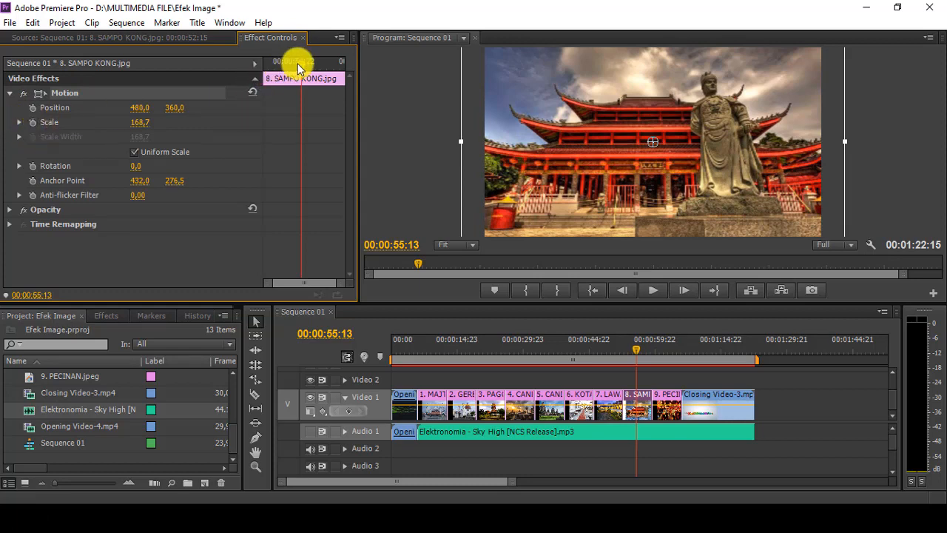
{"action": "key", "text": "Up"}
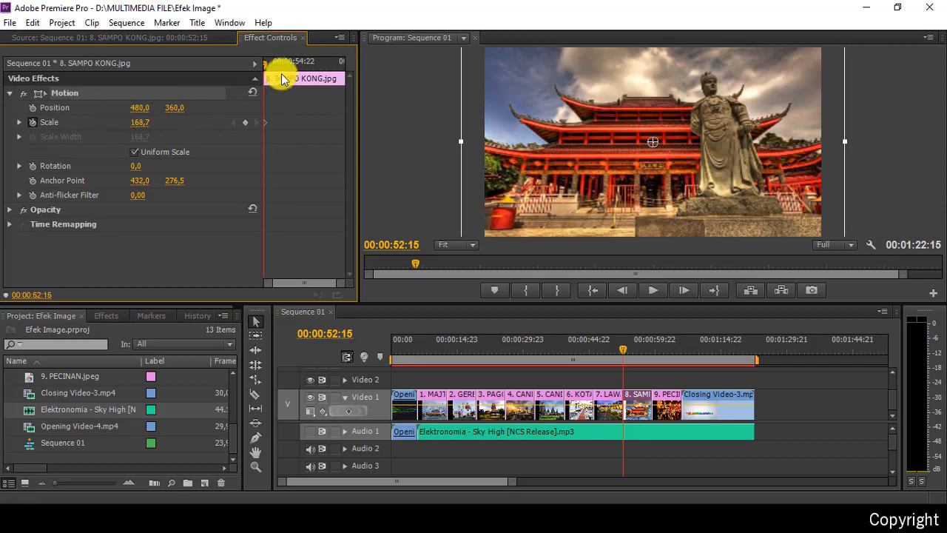
Set the Scale of 8. SAMPO KONG.jpg to 190 at 00:00:58:13, near the clip's end.
{"action": "left_click_drag", "start_coordinate": [266, 67], "coordinate": [343, 80]}
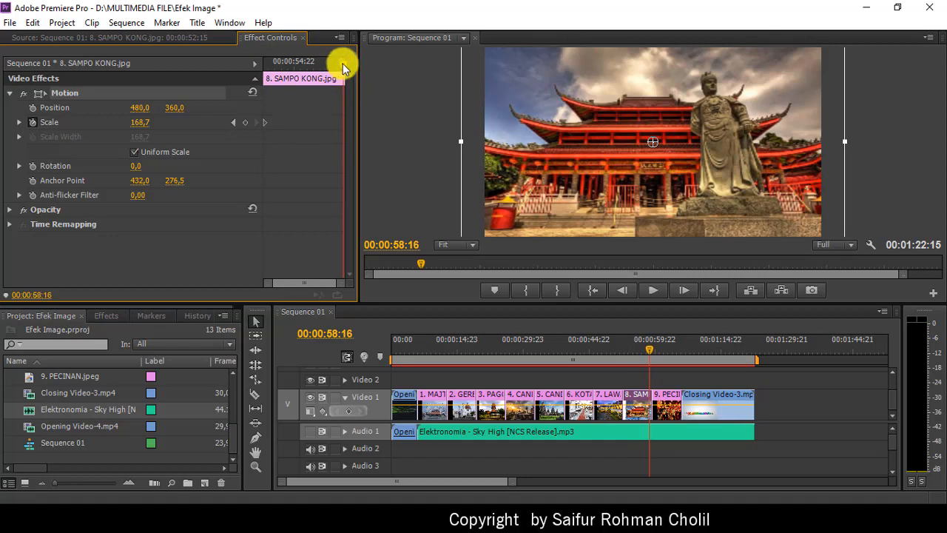
{"action": "left_click_drag", "start_coordinate": [343, 66], "coordinate": [340, 65]}
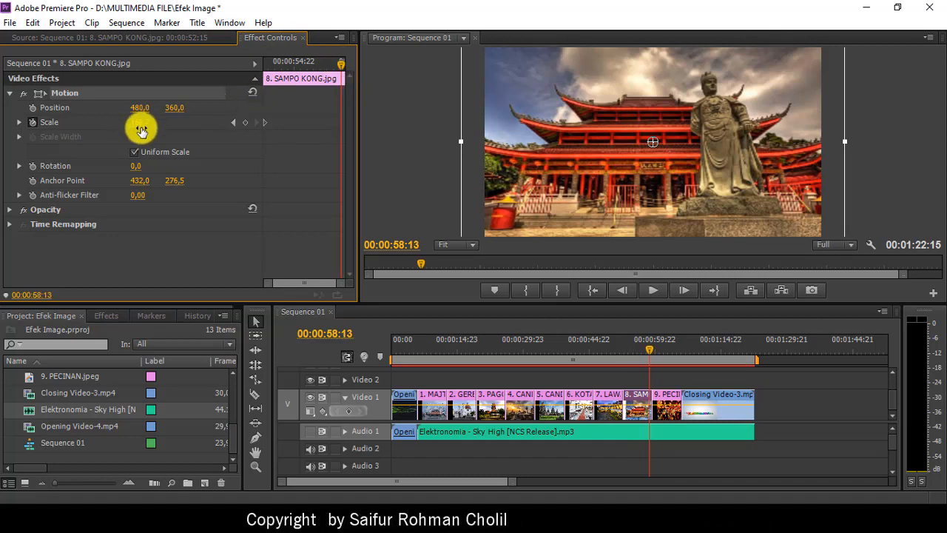
{"action": "left_click", "coordinate": [141, 125]}
{"action": "type", "text": "190"}
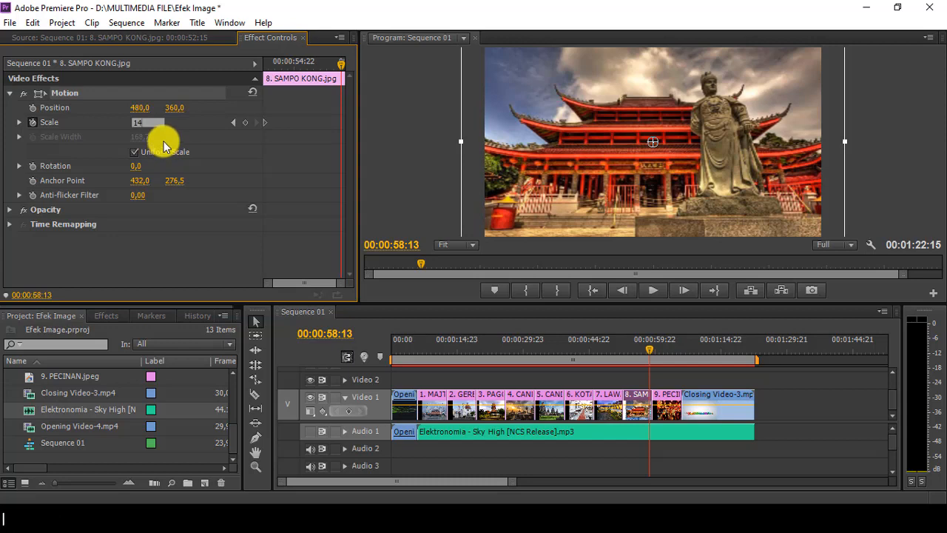
{"action": "key", "text": "Return"}
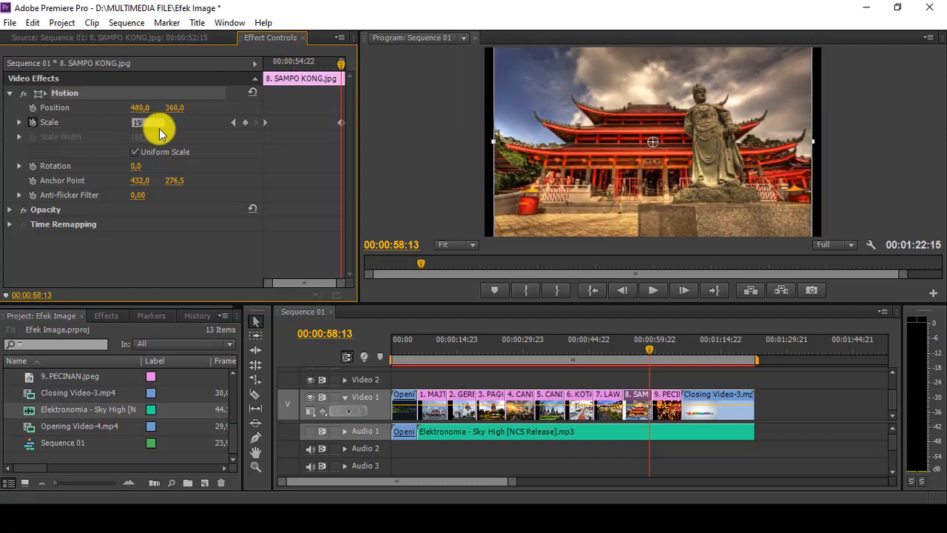
{"action": "key", "text": "Return"}
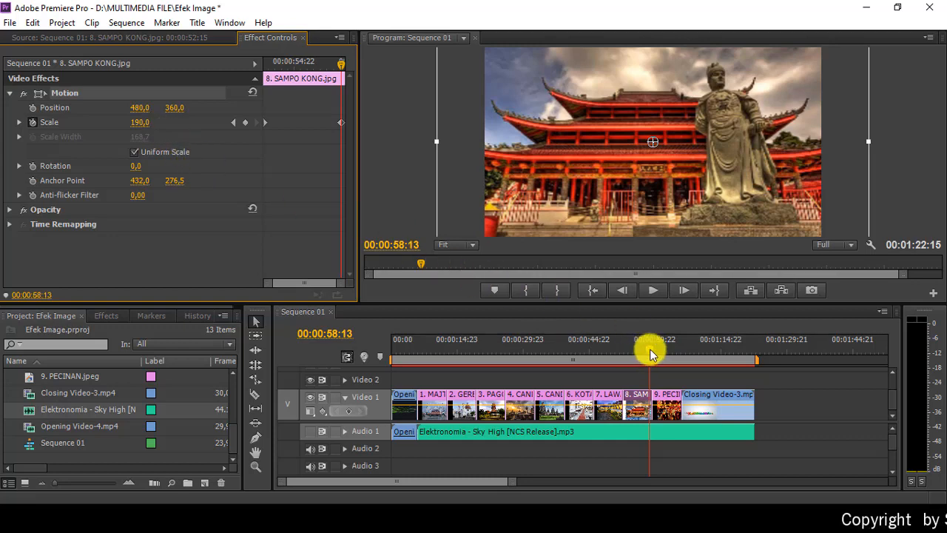
Keyframe the Scale of 9. PECINAN.jpeg from its first frame at 00:00:59:07 to 150 at 00:01:05:14.
{"action": "mouse_move", "coordinate": [651, 353]}
{"action": "left_mouse_down"}
{"action": "mouse_move", "coordinate": [609, 355]}
{"action": "mouse_move", "coordinate": [668, 360]}
{"action": "mouse_move", "coordinate": [666, 350]}
{"action": "left_mouse_up"}
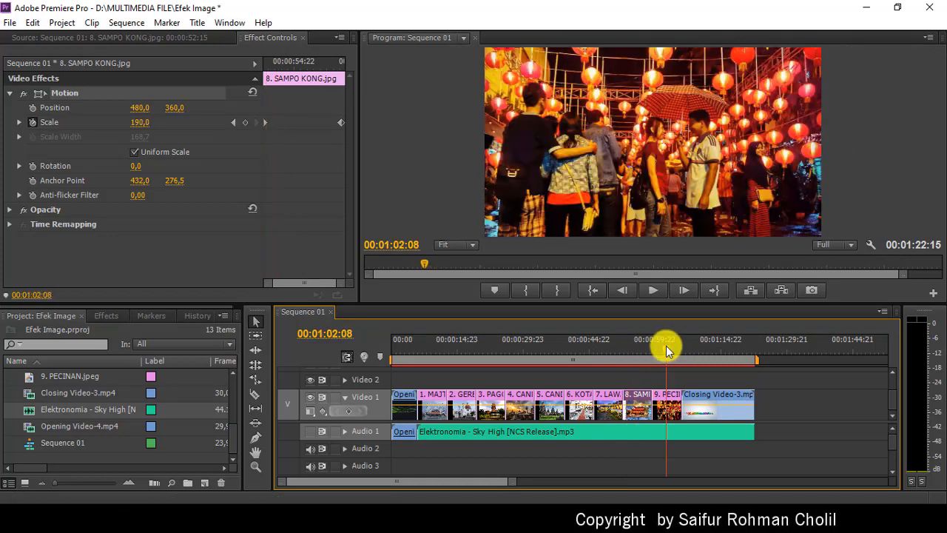
{"action": "double_click", "coordinate": [672, 411]}
{"action": "left_click", "coordinate": [262, 35]}
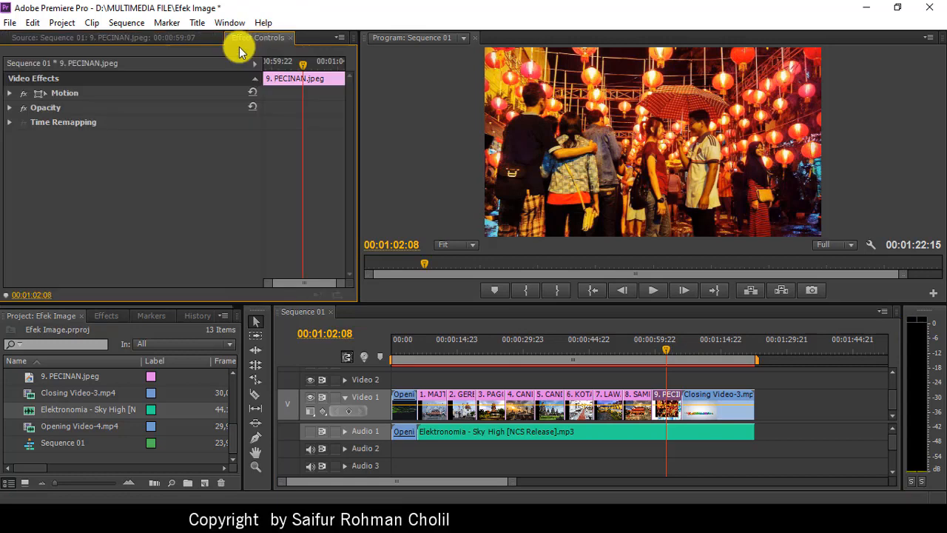
{"action": "left_click", "coordinate": [9, 93]}
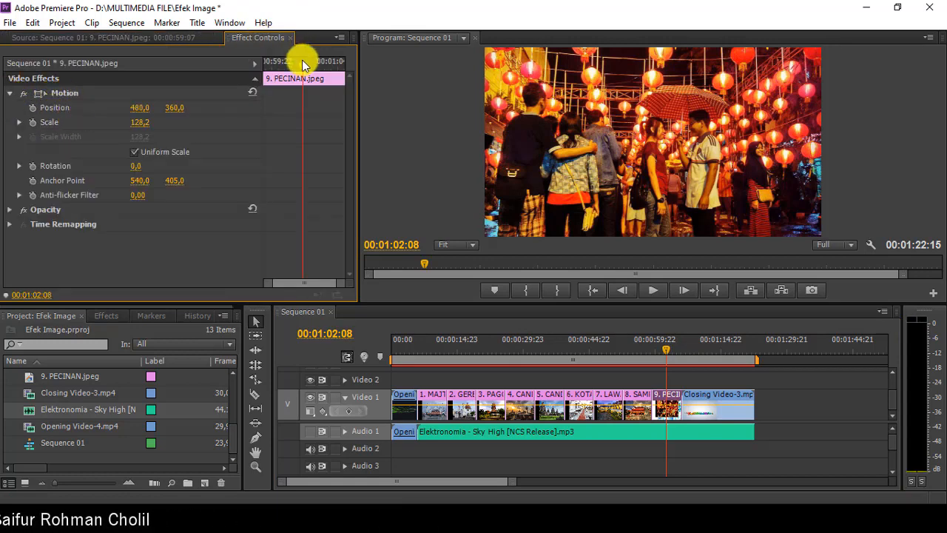
{"action": "left_click_drag", "start_coordinate": [274, 62], "coordinate": [205, 95]}
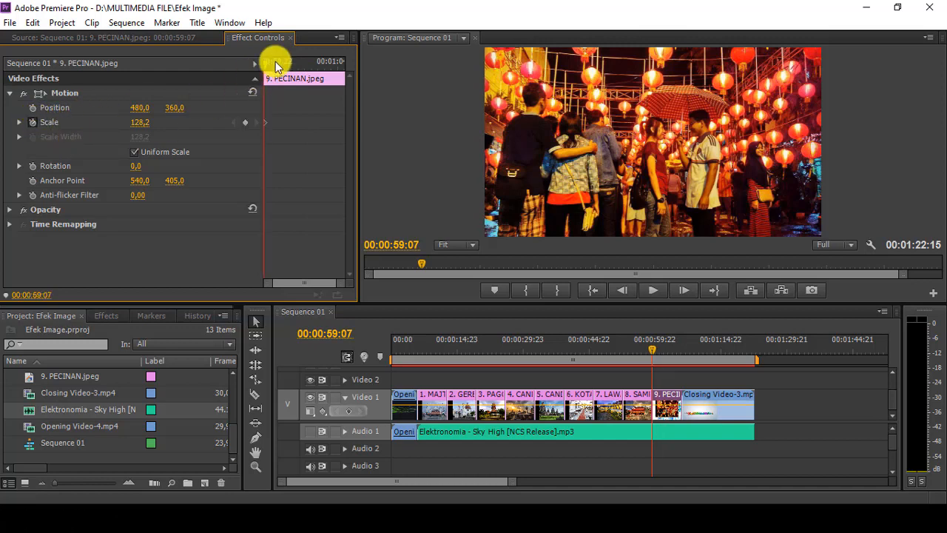
{"action": "left_click_drag", "start_coordinate": [266, 69], "coordinate": [348, 69]}
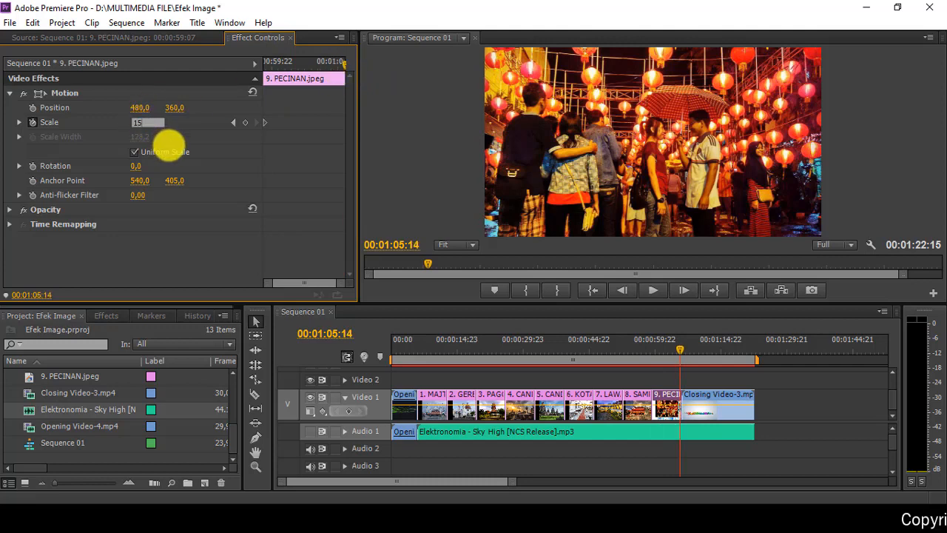
{"action": "key", "text": "Return"}
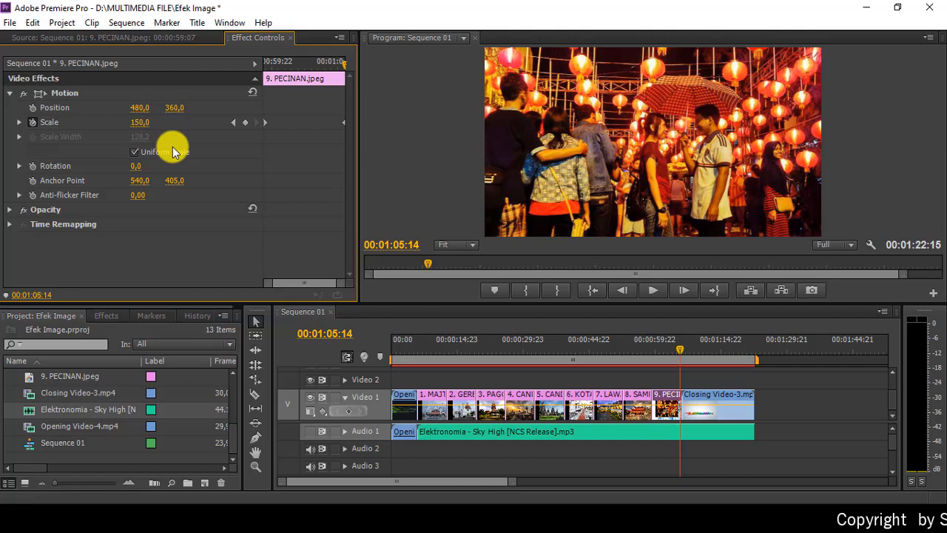
Turn the Audio 1 track's output back on and render the entire work area with the playhead at the sequence start.
{"action": "left_click", "coordinate": [308, 433]}
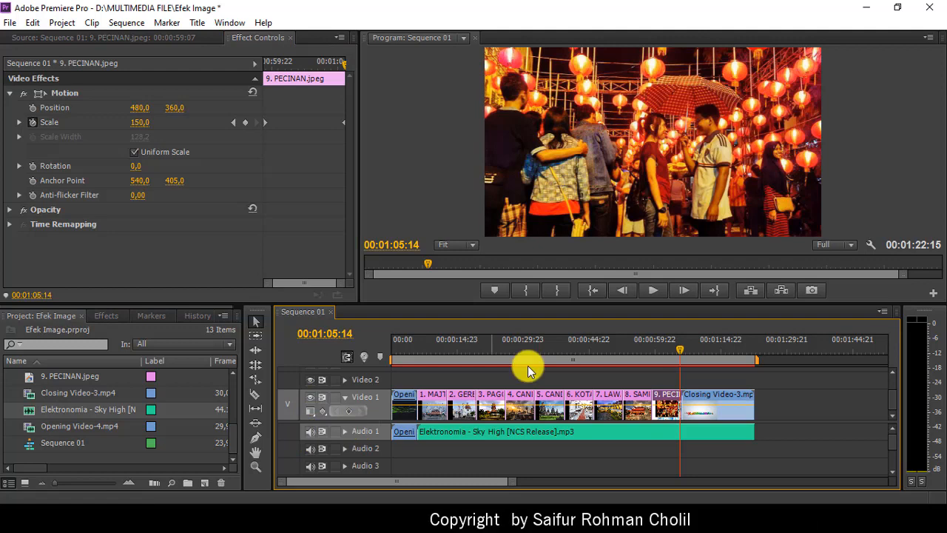
{"action": "left_click", "coordinate": [596, 291]}
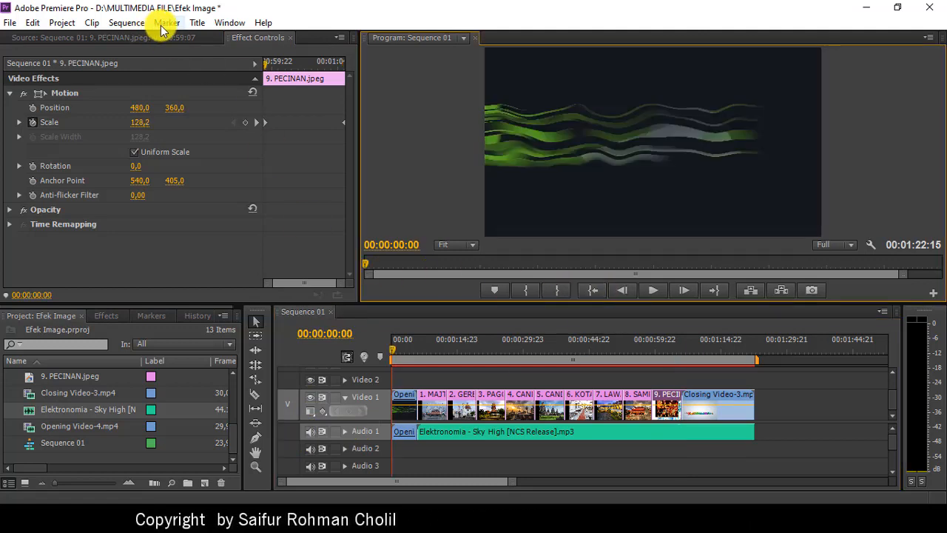
{"action": "left_click", "coordinate": [126, 24]}
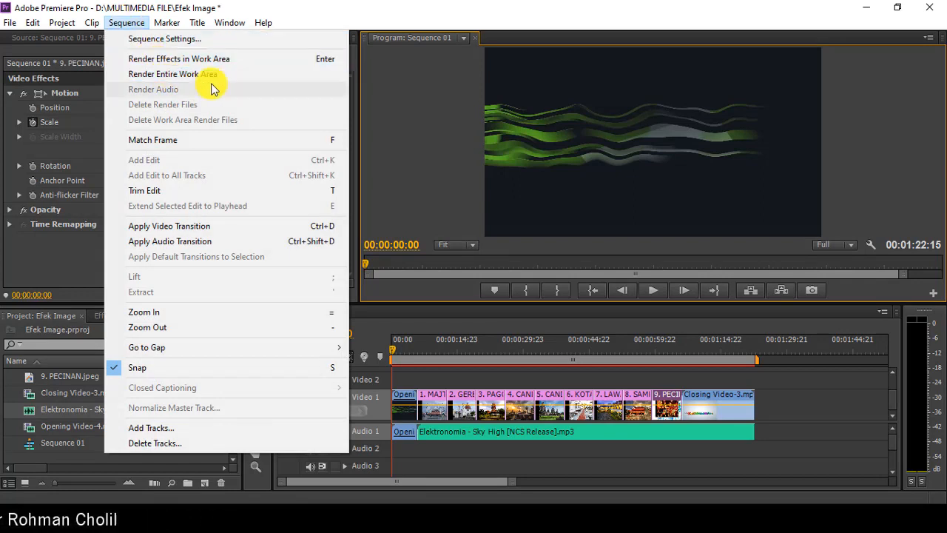
{"action": "left_click", "coordinate": [240, 76]}
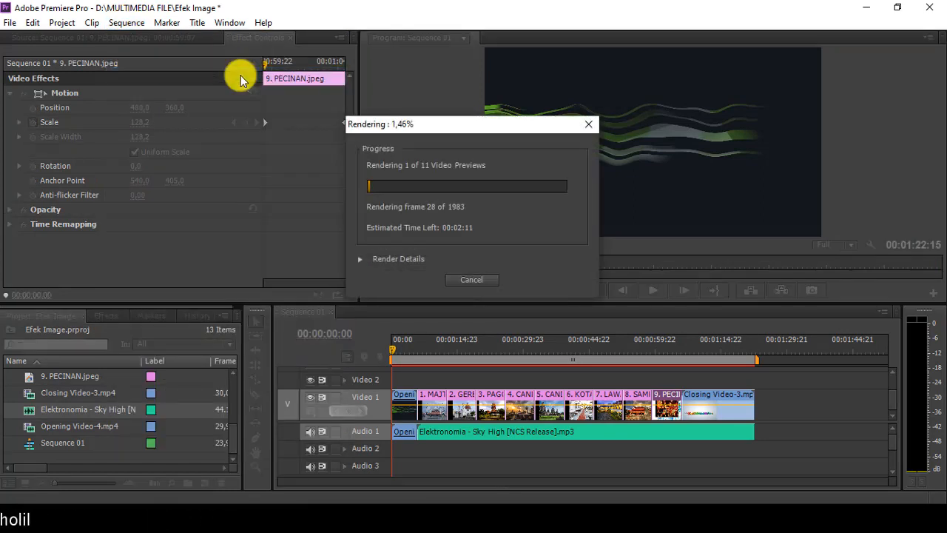
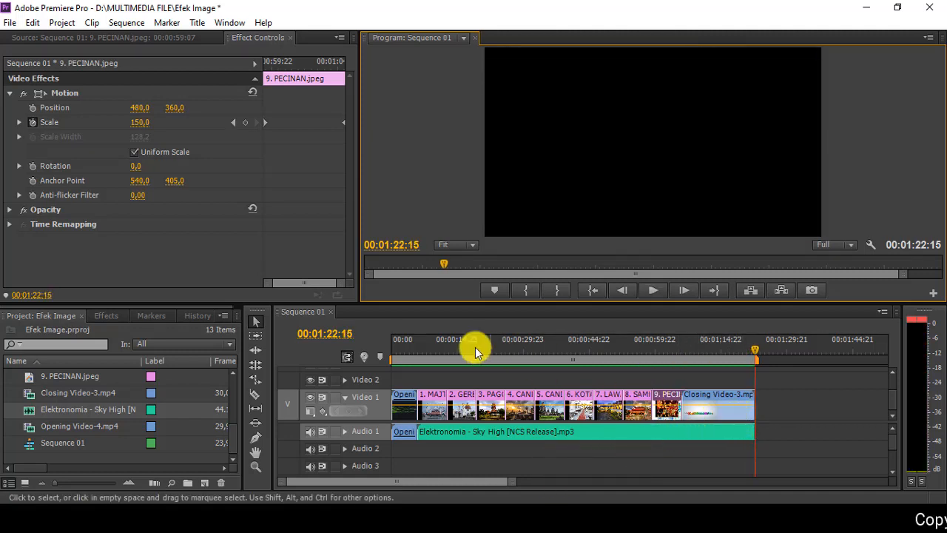
Expand the Audio 1 track in the maximized timeline and save the project with the playhead at 00:00:08:09.
{"action": "left_click", "coordinate": [368, 326]}
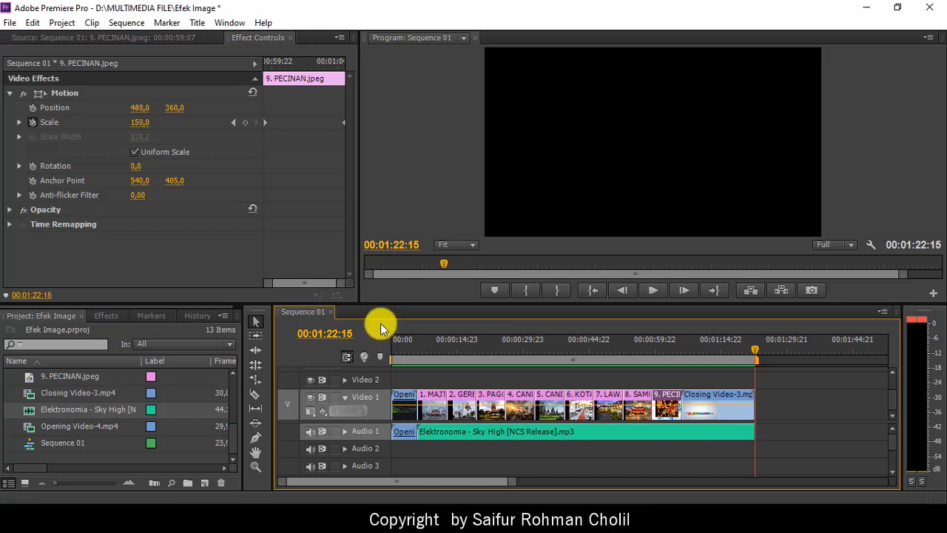
{"action": "key", "text": "grave"}
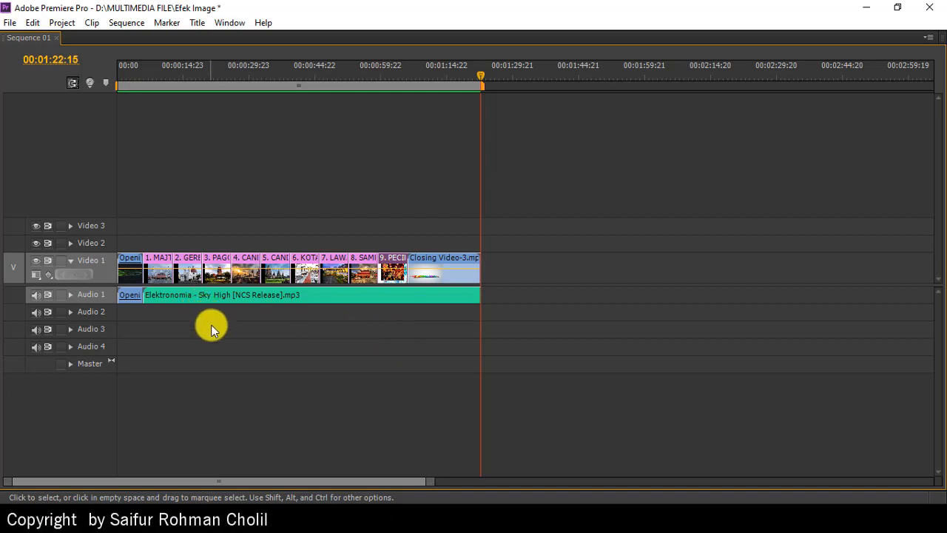
{"action": "left_click", "coordinate": [71, 295]}
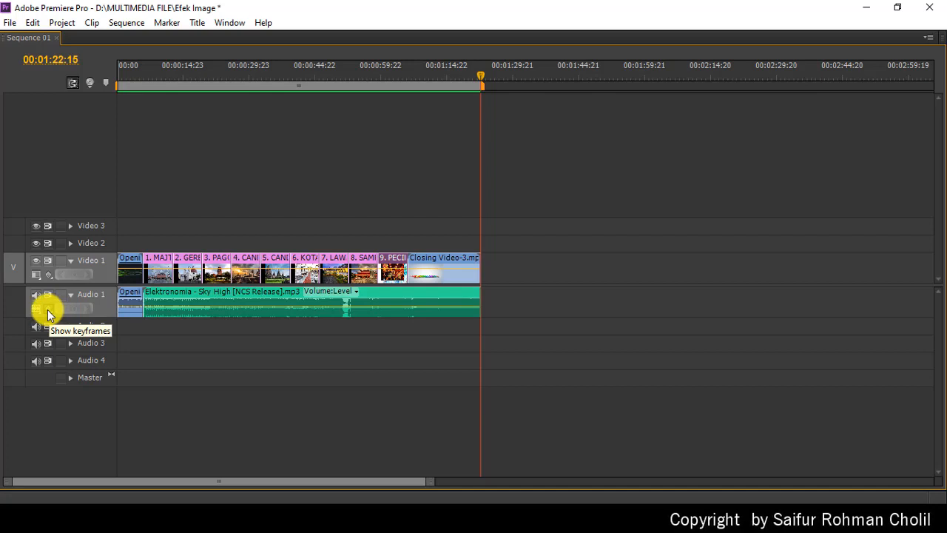
{"action": "left_click", "coordinate": [154, 71]}
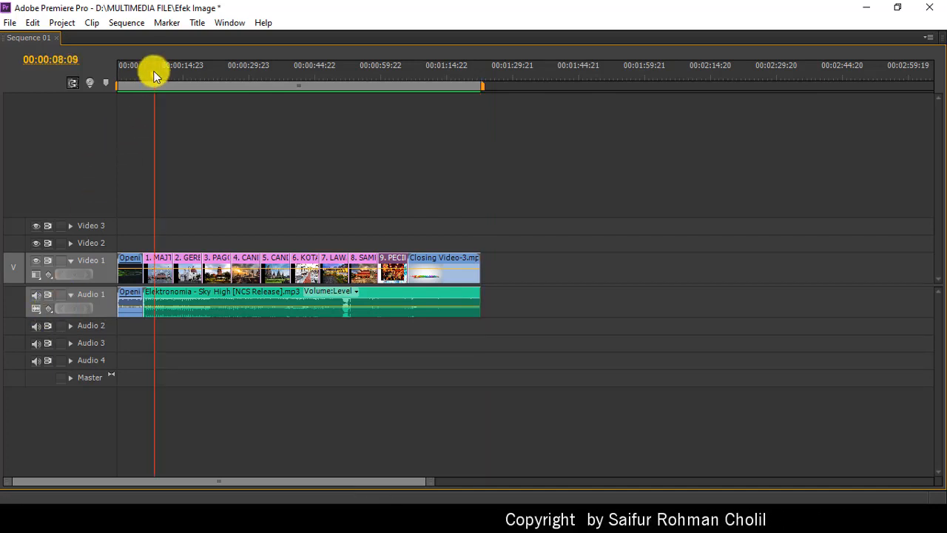
{"action": "key", "text": "ctrl+s"}
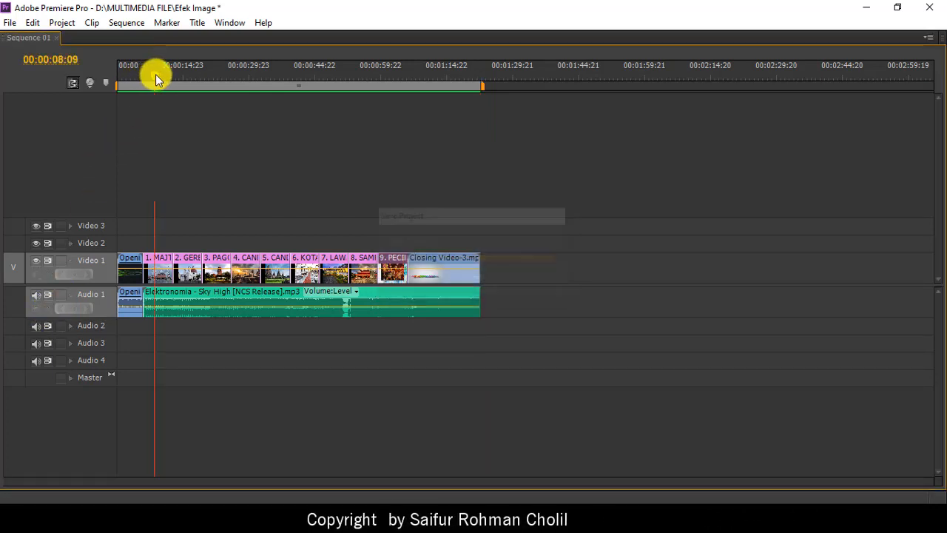
Display Track Keyframes on the Audio 1 track and add a volume keyframe at 00:00:11:05.
{"action": "left_click", "coordinate": [171, 74]}
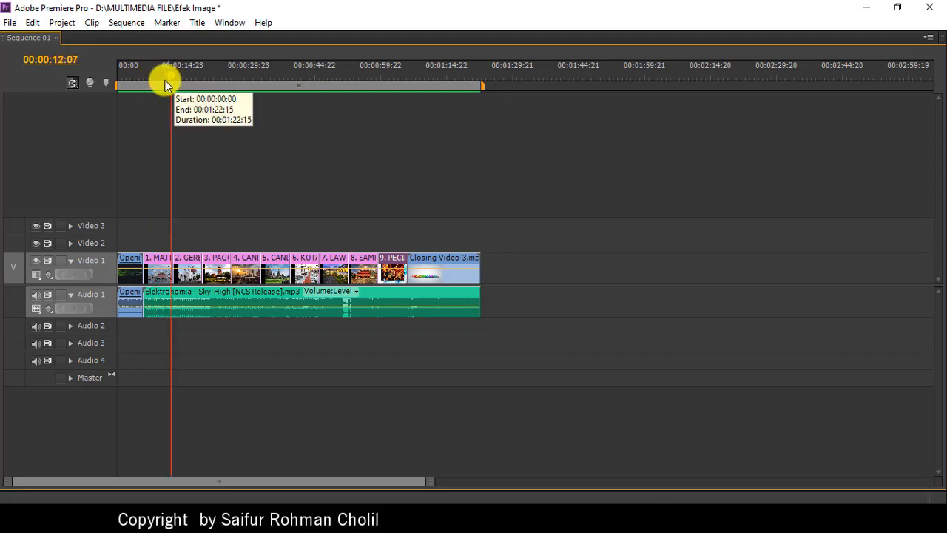
{"action": "left_click_drag", "start_coordinate": [174, 74], "coordinate": [165, 75]}
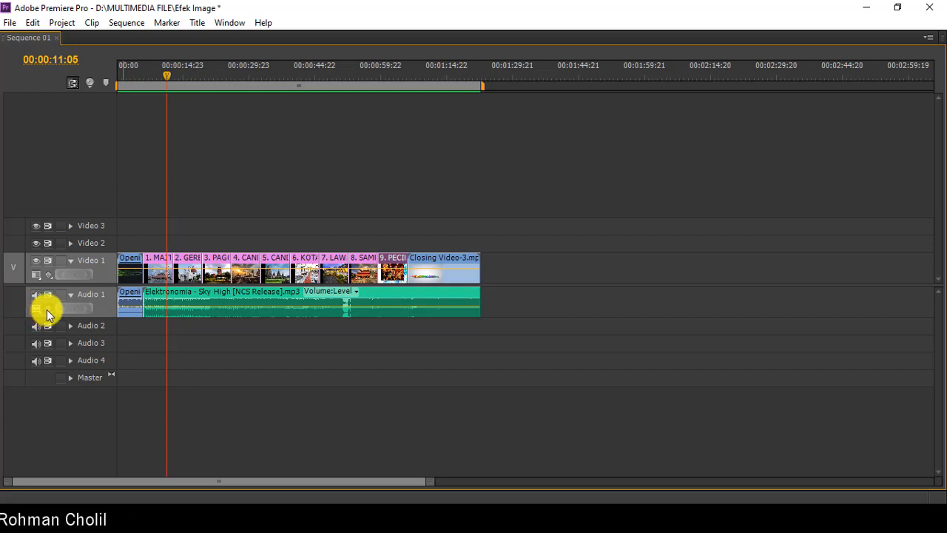
{"action": "left_click", "coordinate": [47, 314]}
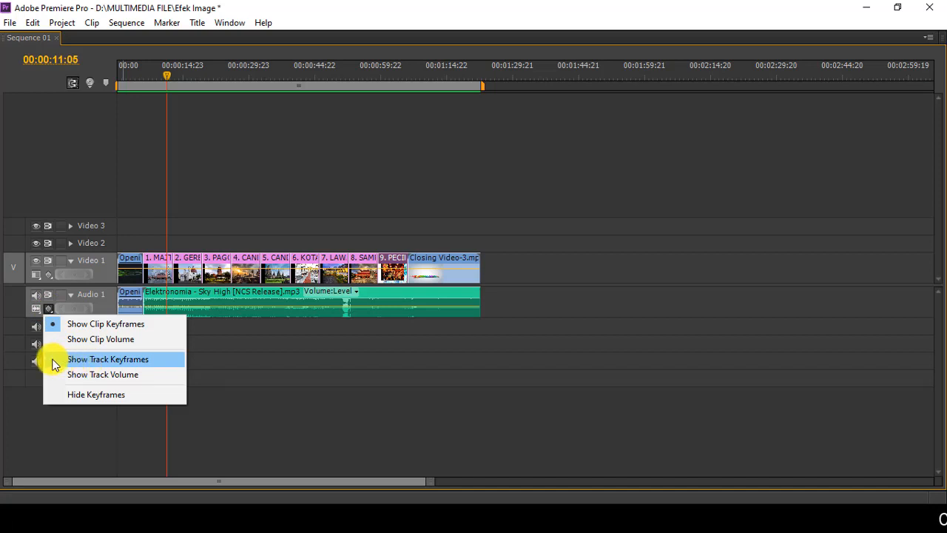
{"action": "left_click", "coordinate": [108, 359]}
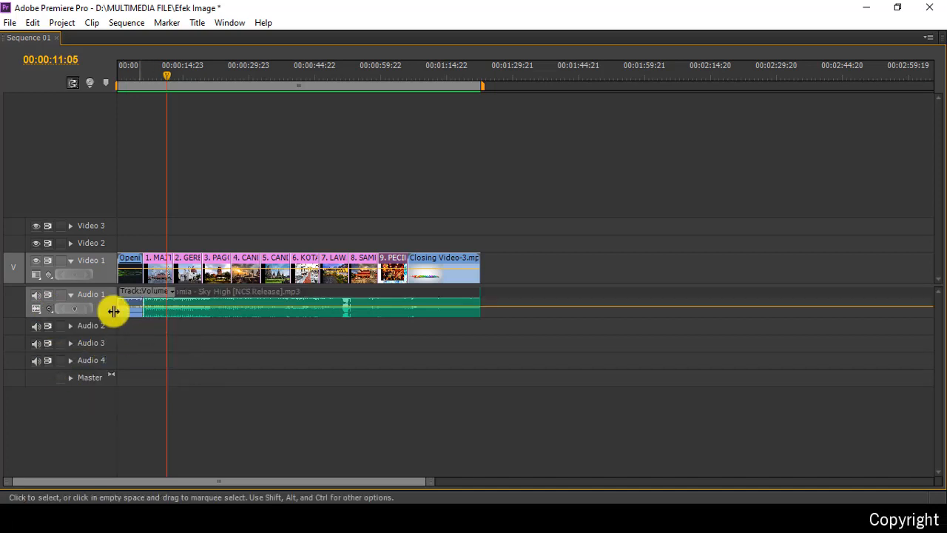
{"action": "left_click", "coordinate": [75, 311]}
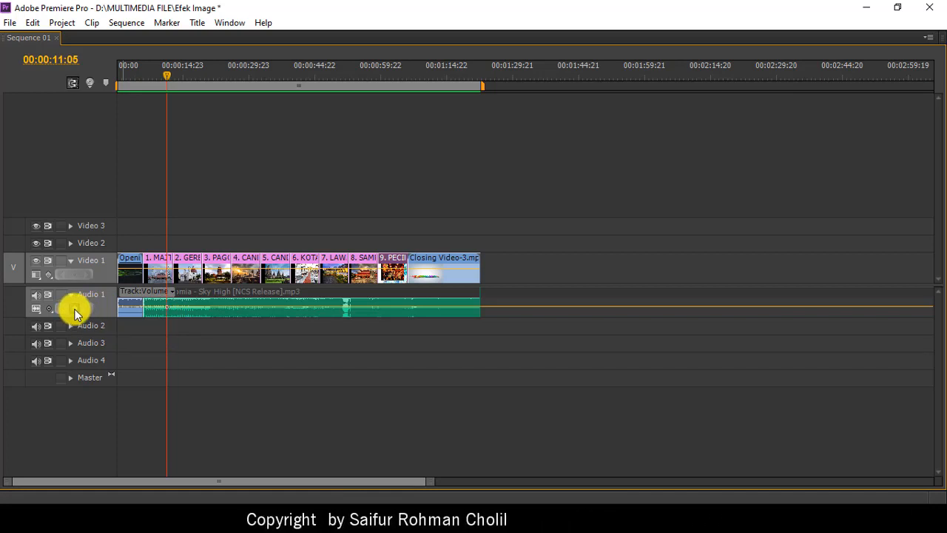
Add an Audio 1 volume keyframe at 00:00:06:00 and lower it to -oo dB so the background music fades in.
{"action": "left_click_drag", "start_coordinate": [166, 74], "coordinate": [143, 79]}
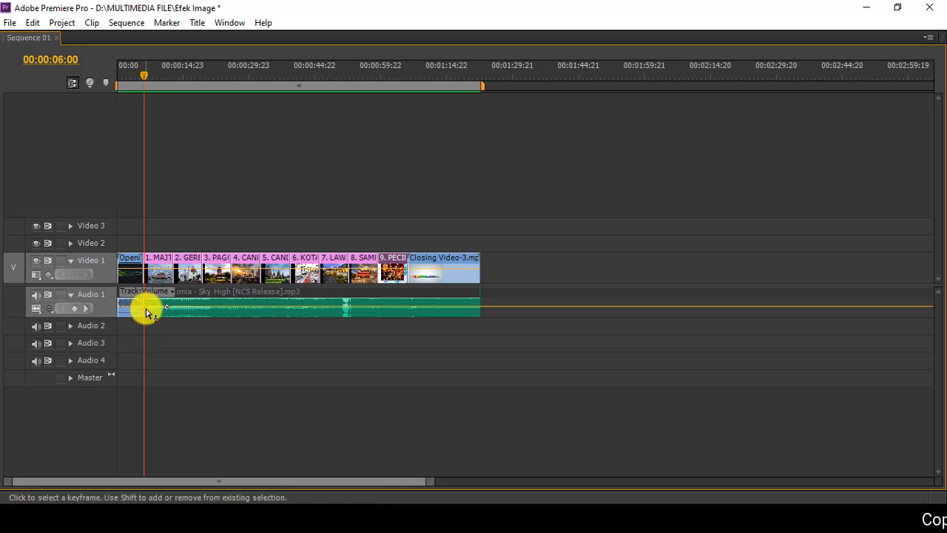
{"action": "left_click", "coordinate": [214, 72]}
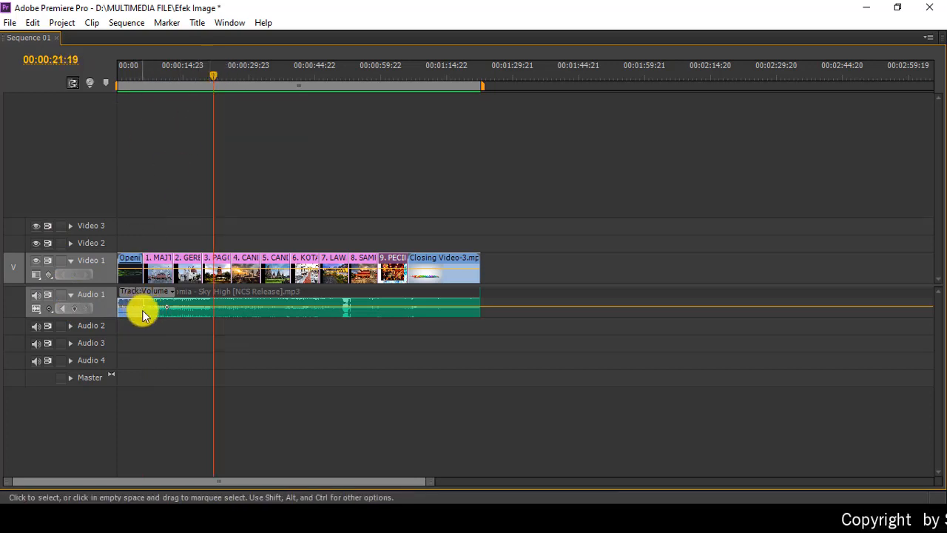
{"action": "mouse_move", "coordinate": [145, 311]}
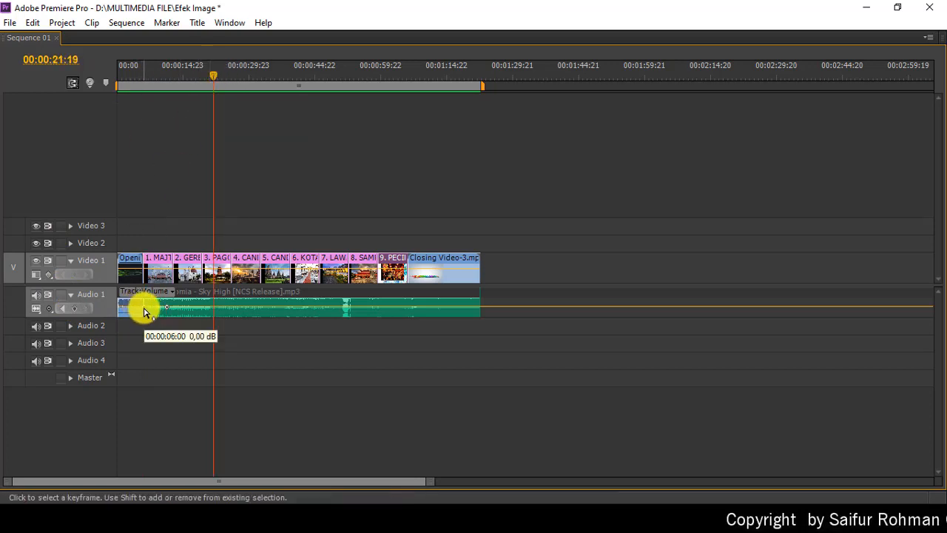
{"action": "left_click_drag", "start_coordinate": [142, 308], "coordinate": [144, 324]}
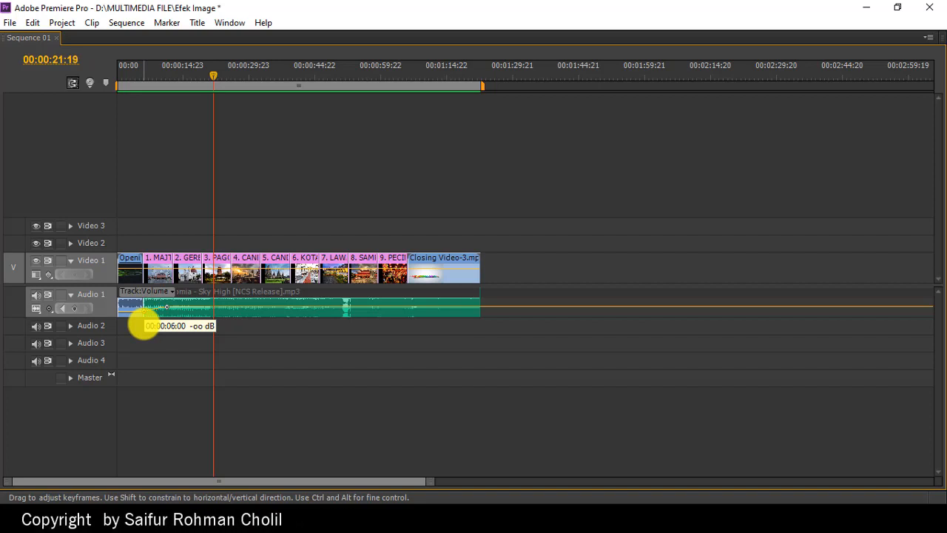
{"action": "left_click_drag", "start_coordinate": [143, 324], "coordinate": [143, 324]}
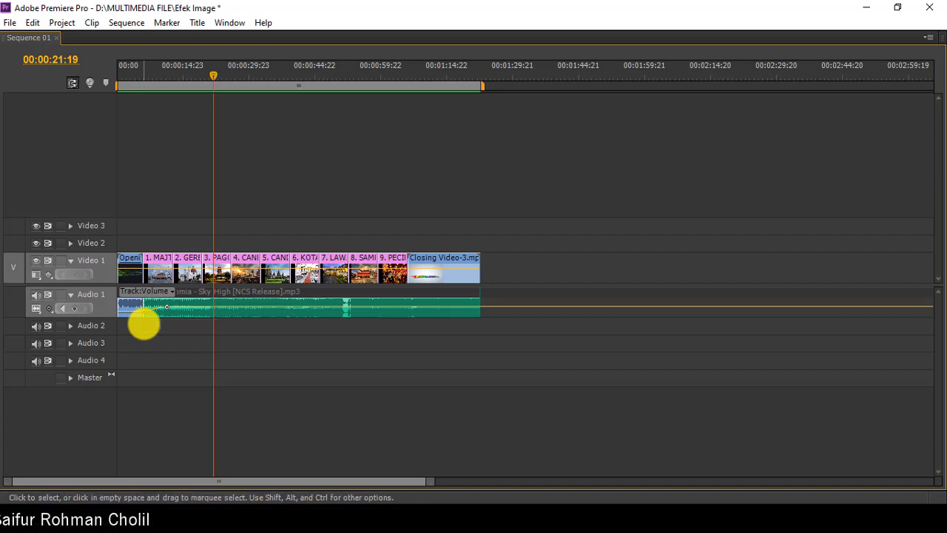
Add an Audio 1 volume keyframe at 00:00:04:21, near the end of the opening clip.
{"action": "left_click", "coordinate": [148, 76]}
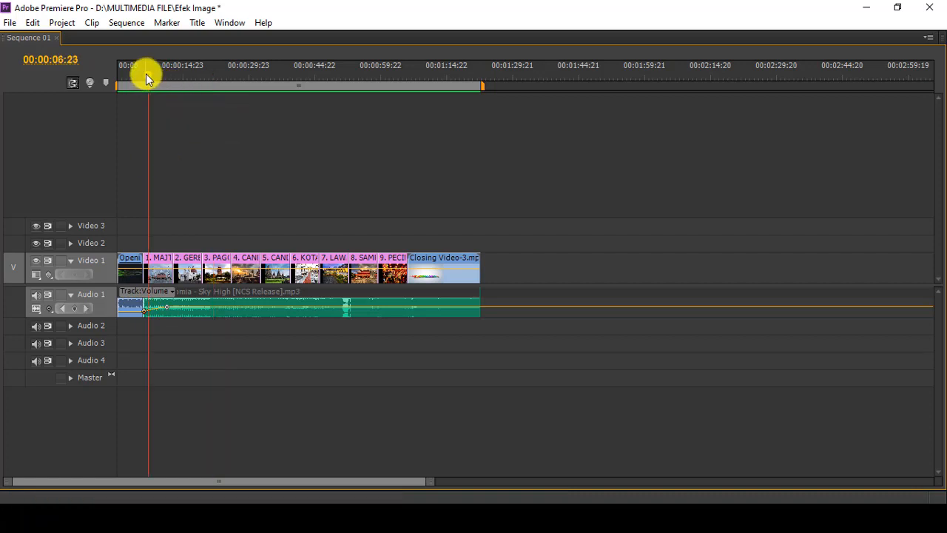
{"action": "left_click_drag", "start_coordinate": [430, 483], "coordinate": [366, 483]}
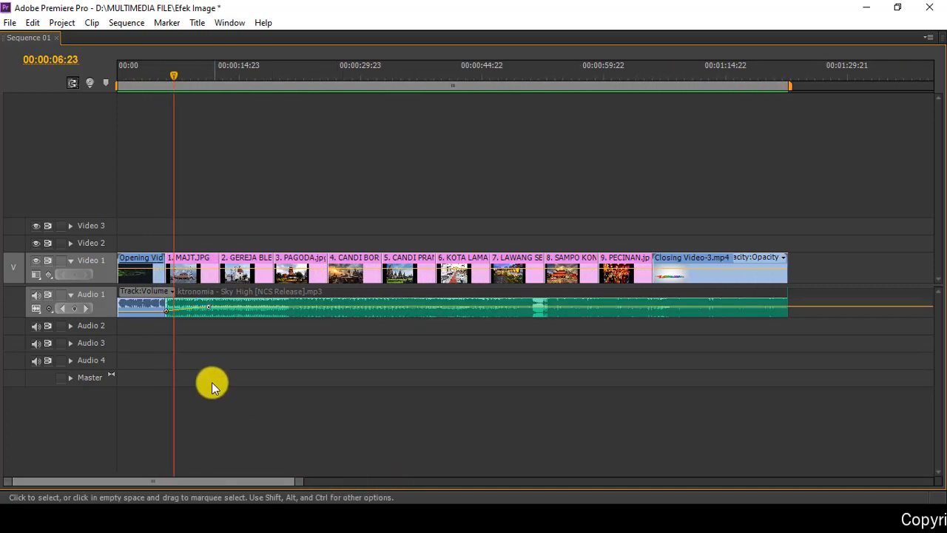
{"action": "left_click", "coordinate": [158, 74]}
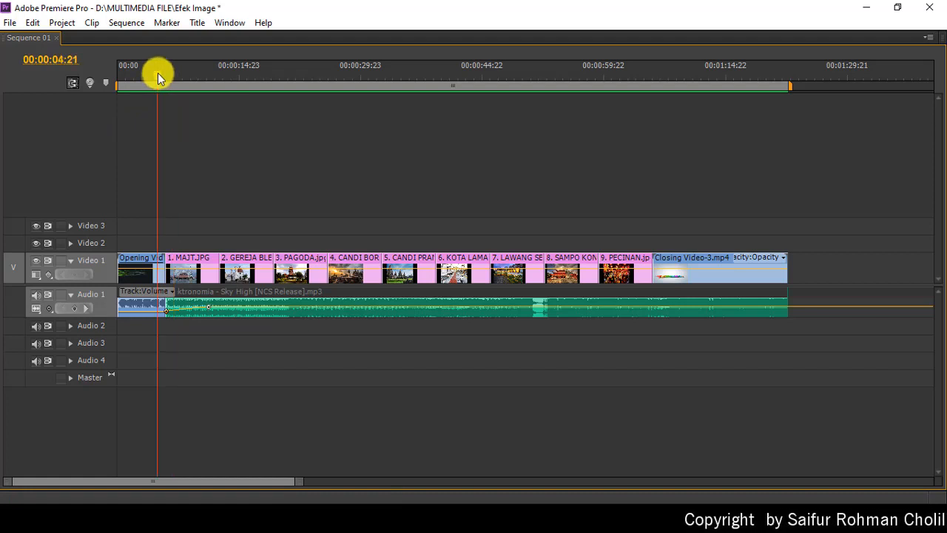
{"action": "left_click", "coordinate": [80, 298]}
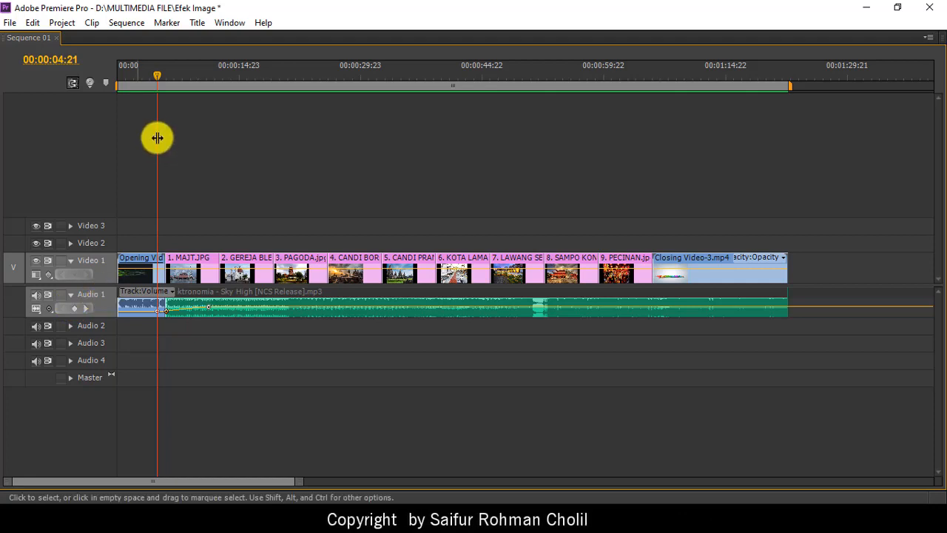
Fade in the opening clip's audio with a raised volume keyframe at 00:00:01:11 and a lowered one at the sequence start.
{"action": "left_click", "coordinate": [129, 72]}
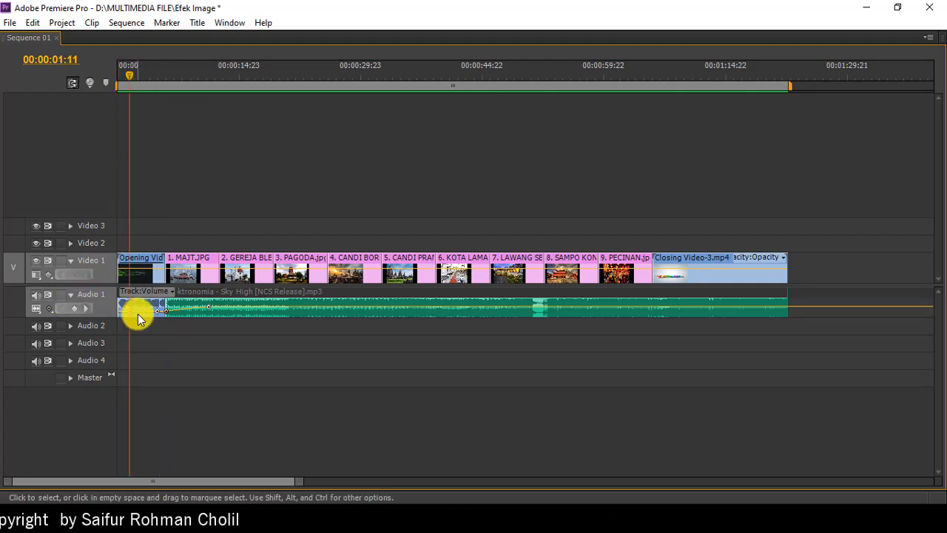
{"action": "left_click_drag", "start_coordinate": [136, 311], "coordinate": [141, 304]}
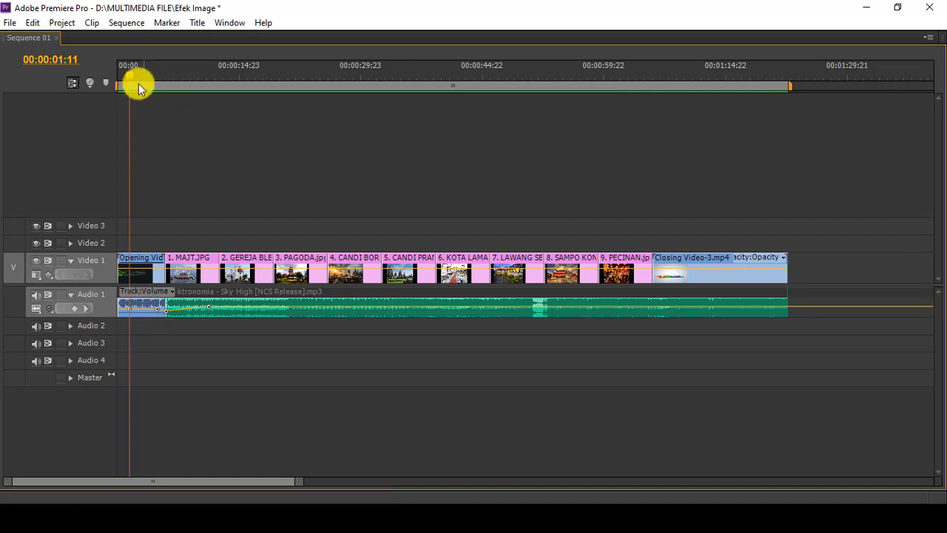
{"action": "left_click_drag", "start_coordinate": [130, 74], "coordinate": [95, 83]}
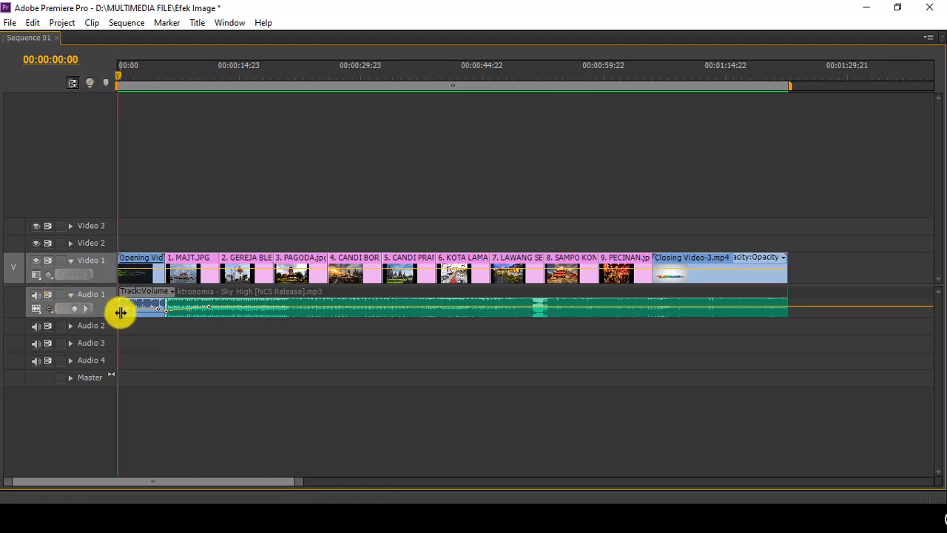
{"action": "mouse_move", "coordinate": [117, 320]}
{"action": "left_mouse_down"}
{"action": "mouse_move", "coordinate": [120, 311]}
{"action": "mouse_move", "coordinate": [103, 311]}
{"action": "left_mouse_up"}
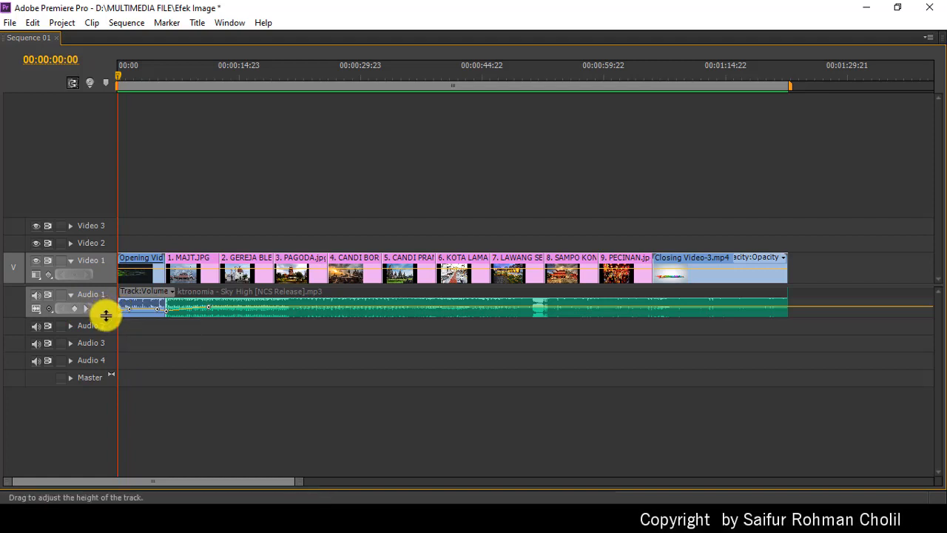
Fade out Audio 1 with volume keyframes at 00:01:18:23 and 00:01:22:15, lowering the last one fully.
{"action": "left_click", "coordinate": [765, 73]}
{"action": "mouse_move", "coordinate": [782, 79]}
{"action": "left_mouse_down"}
{"action": "mouse_move", "coordinate": [797, 85]}
{"action": "mouse_move", "coordinate": [789, 88]}
{"action": "left_mouse_up"}
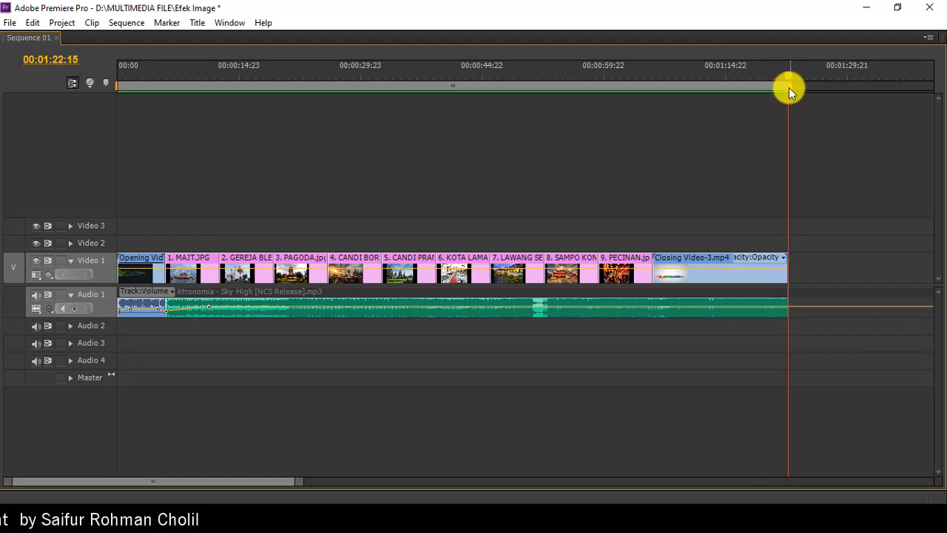
{"action": "left_click", "coordinate": [785, 74]}
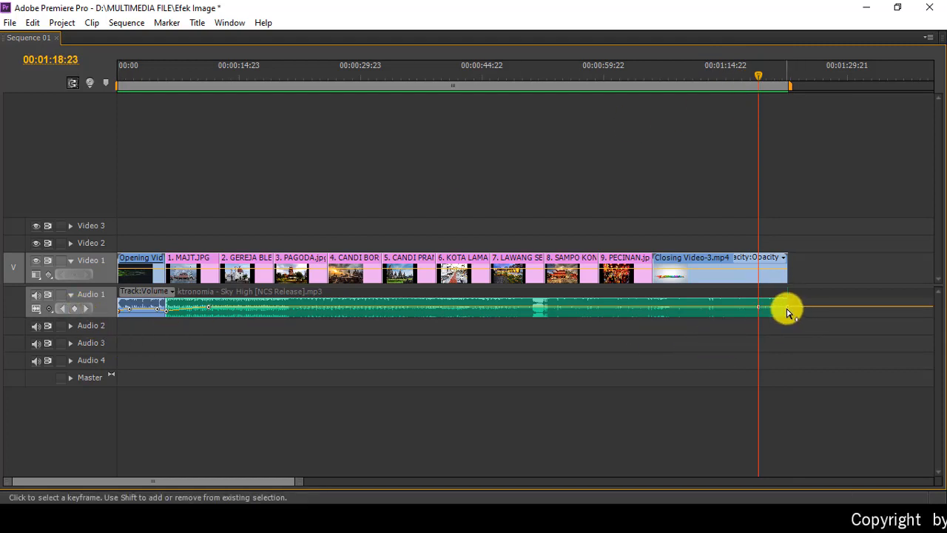
{"action": "left_click_drag", "start_coordinate": [788, 312], "coordinate": [787, 339]}
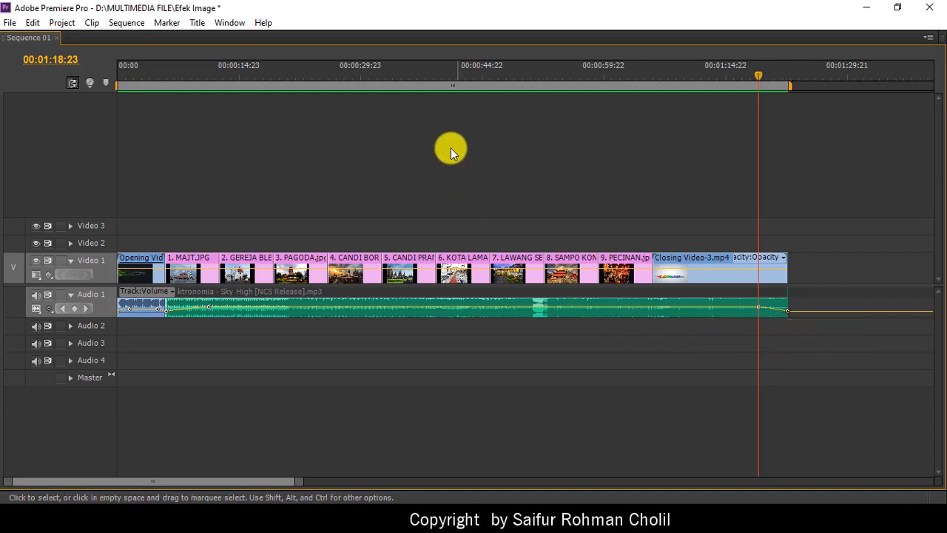
Preview the whole sequence in the restored panel layout and save the project with the playhead back at the start.
{"action": "double_click", "coordinate": [33, 37]}
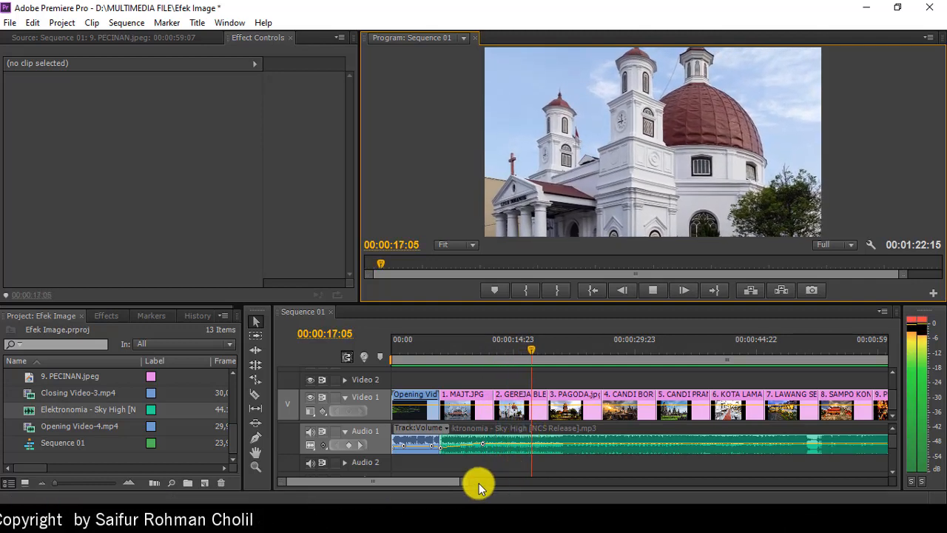
{"action": "left_click_drag", "start_coordinate": [461, 486], "coordinate": [525, 493]}
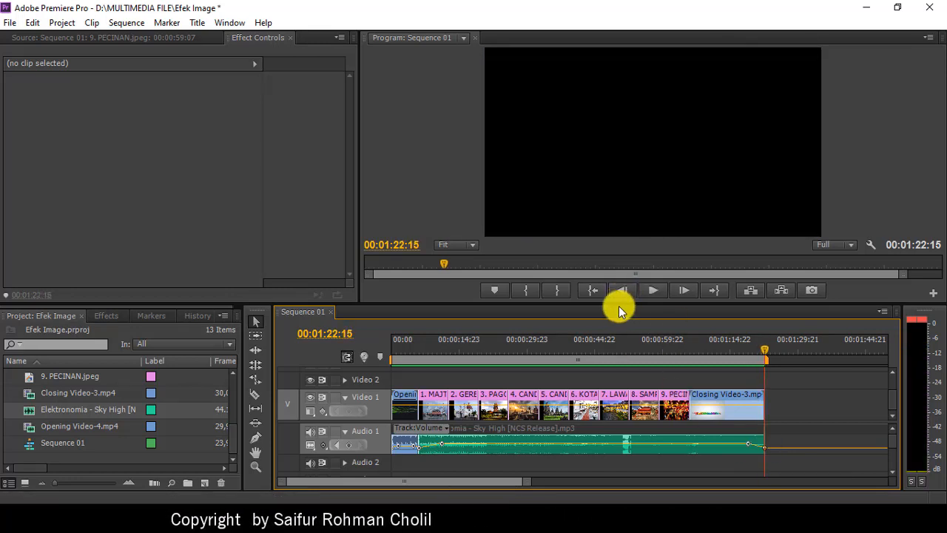
{"action": "left_click", "coordinate": [593, 291]}
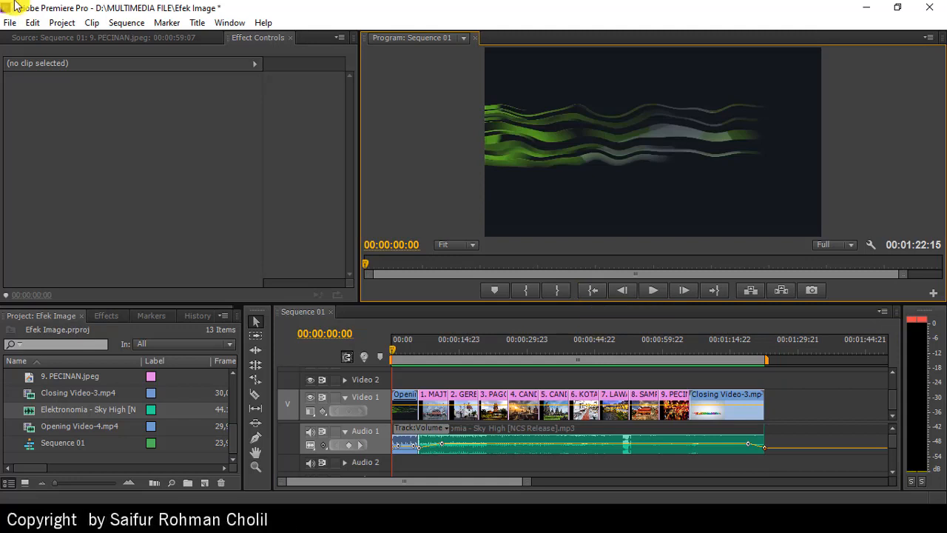
{"action": "left_click", "coordinate": [11, 22]}
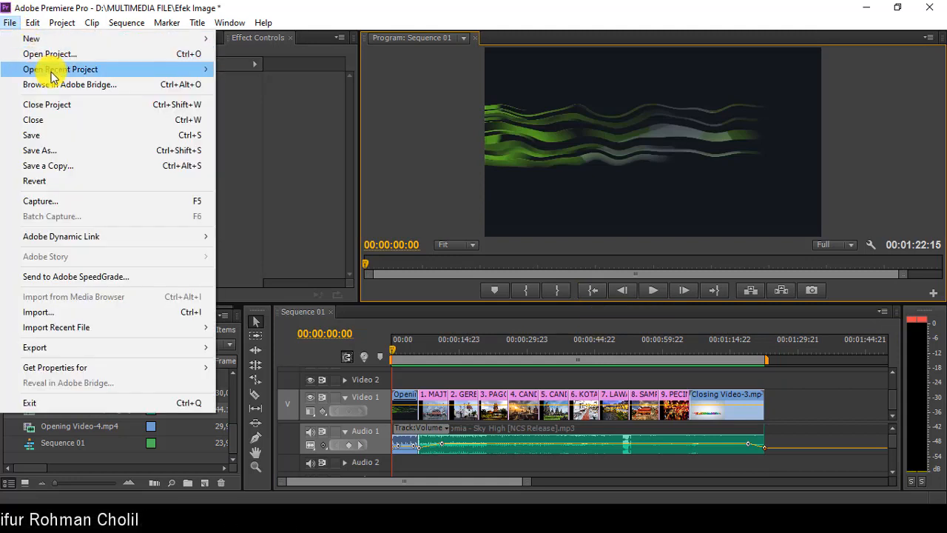
{"action": "left_click", "coordinate": [45, 135]}
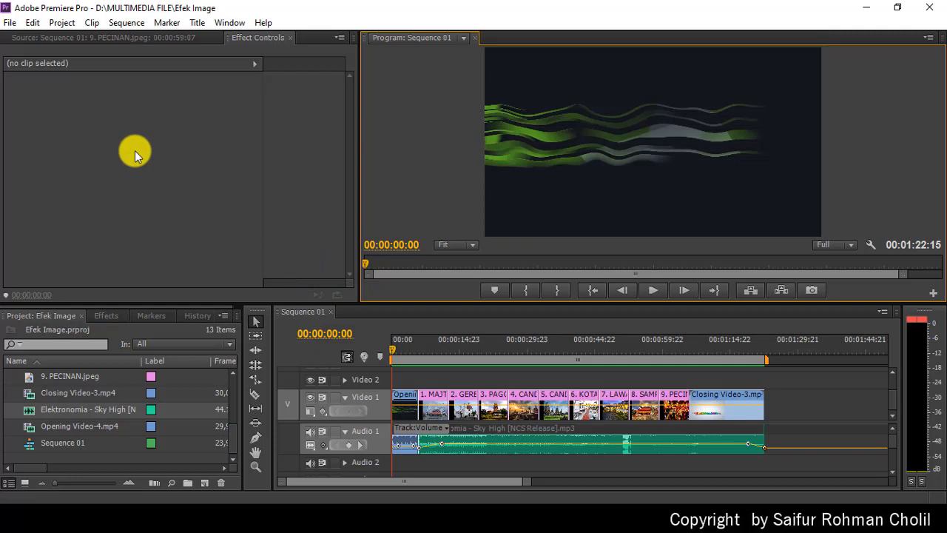
Open the media export settings and choose the H.264 format with the YouTube HD 720p 29.97 preset.
{"action": "left_click", "coordinate": [10, 24]}
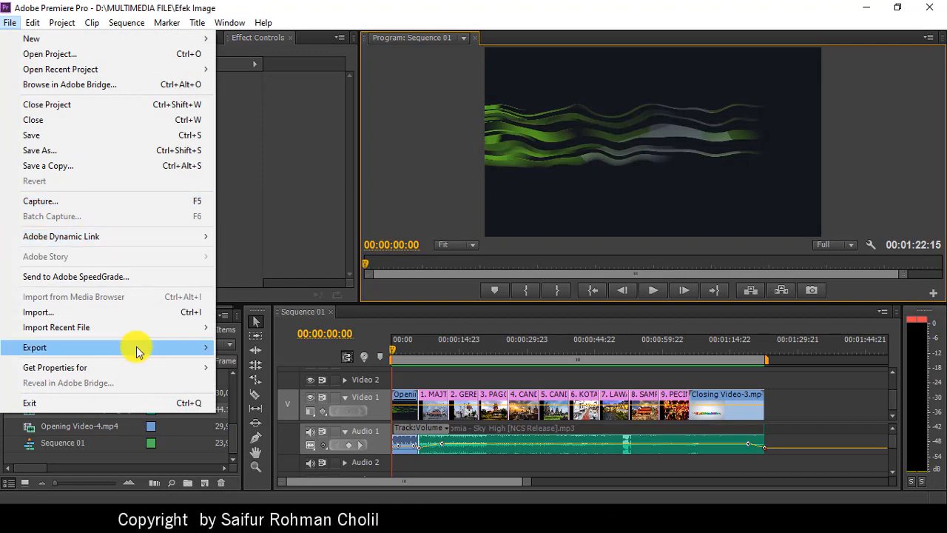
{"action": "mouse_move", "coordinate": [137, 350]}
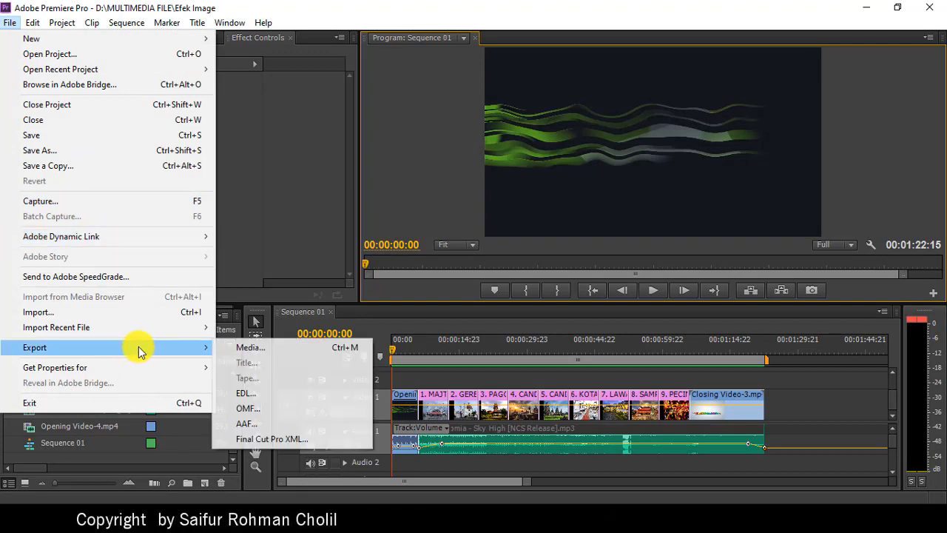
{"action": "left_click", "coordinate": [330, 350]}
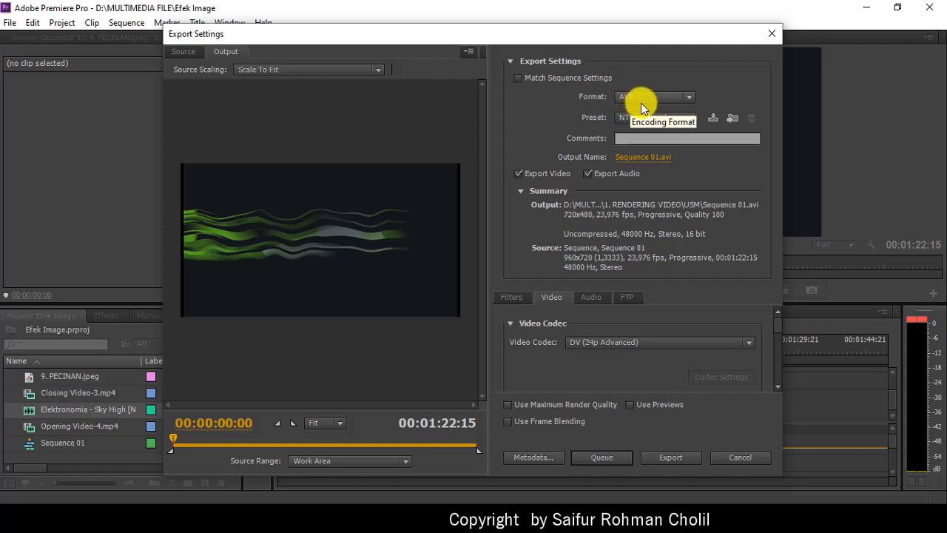
{"action": "left_click", "coordinate": [690, 99]}
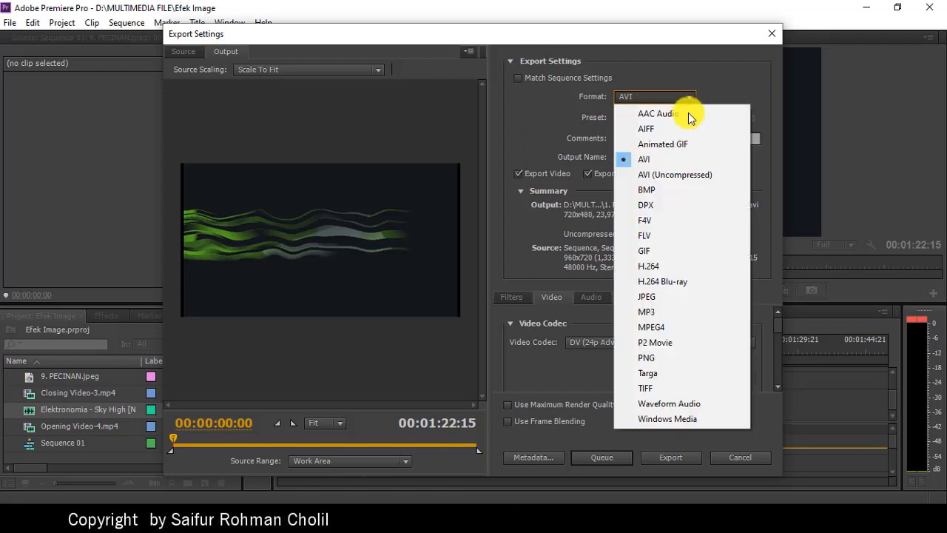
{"action": "left_click", "coordinate": [676, 266]}
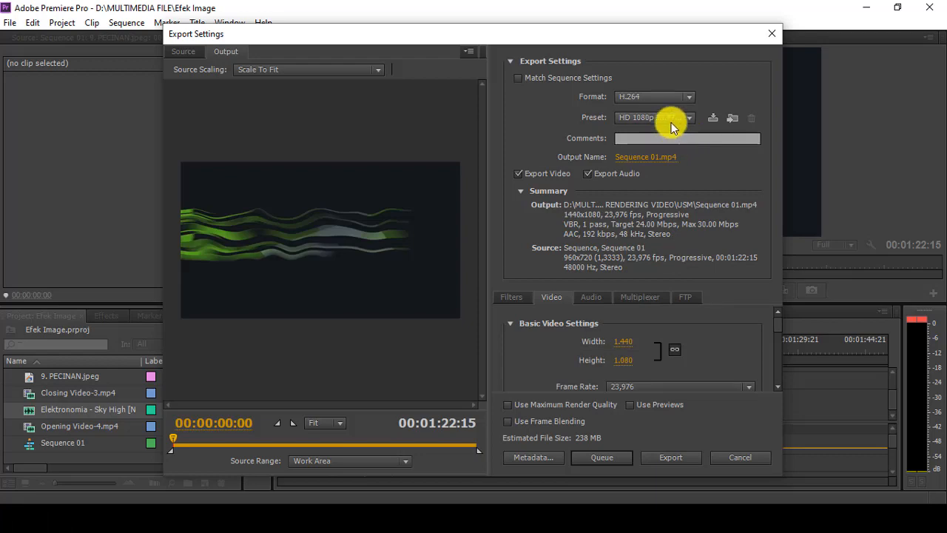
{"action": "left_click", "coordinate": [692, 118]}
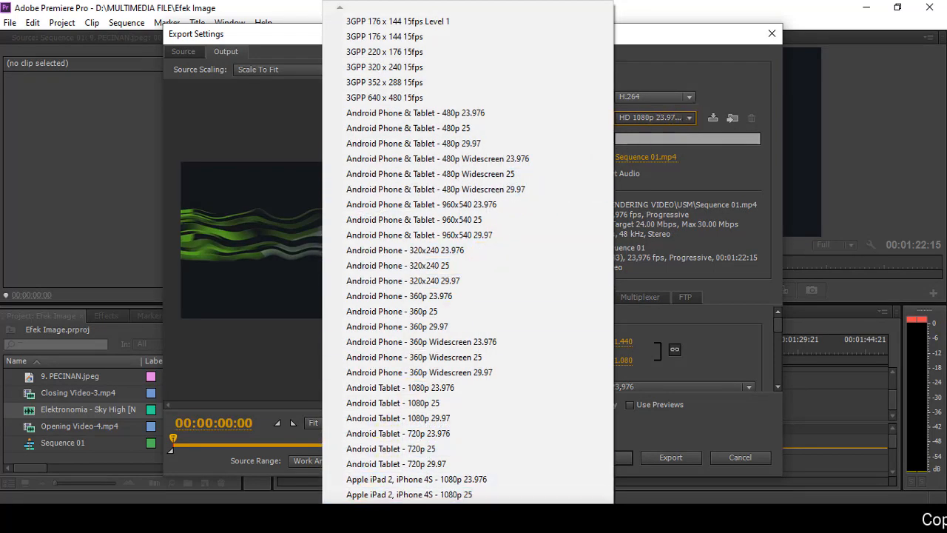
{"action": "mouse_move", "coordinate": [468, 524]}
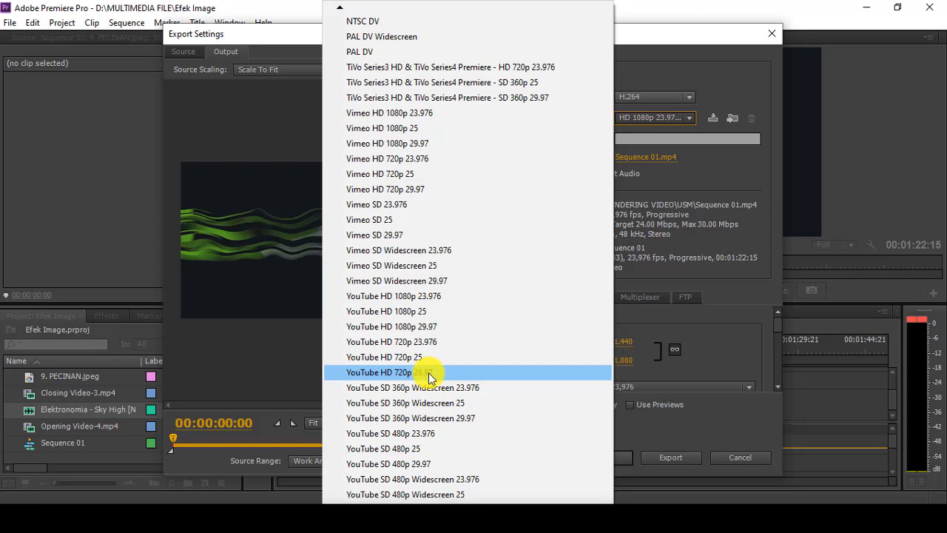
{"action": "left_click", "coordinate": [405, 379]}
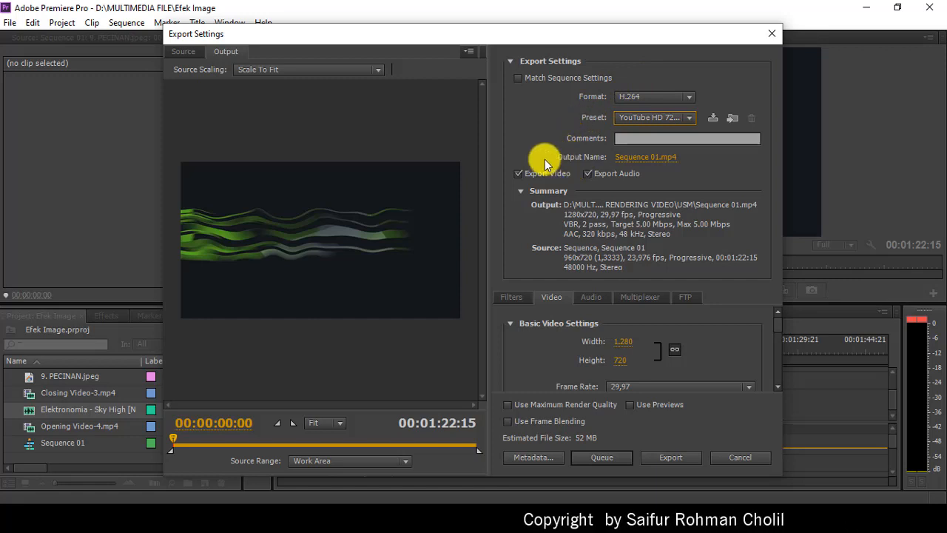
Name the output file Latihan4 in the 1. RENDERING VIDEO > USM folder and export the sequence.
{"action": "left_click", "coordinate": [633, 157]}
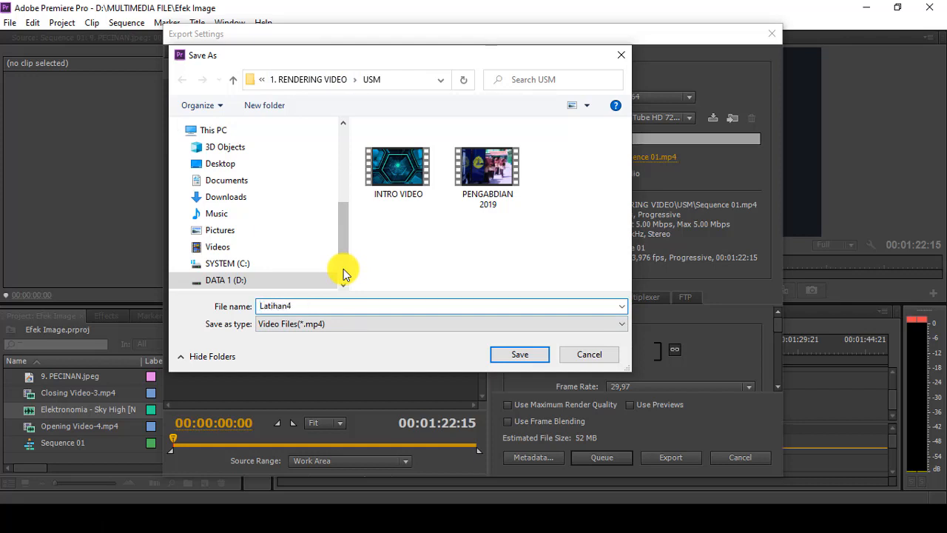
{"action": "left_click", "coordinate": [521, 355]}
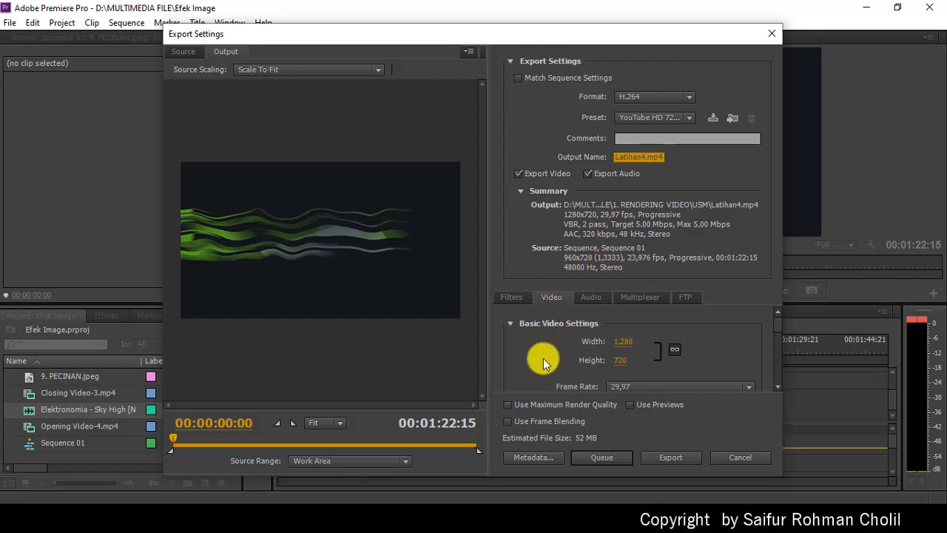
{"action": "left_click", "coordinate": [667, 458]}
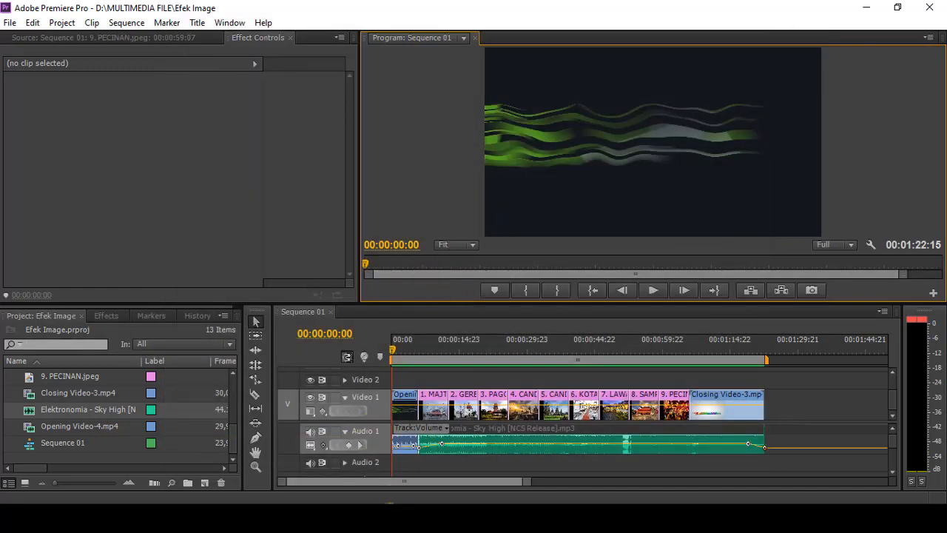
Switch to File Explorer and open the USM folder inside 1. RENDERING VIDEO.
{"action": "mouse_move", "coordinate": [393, 518]}
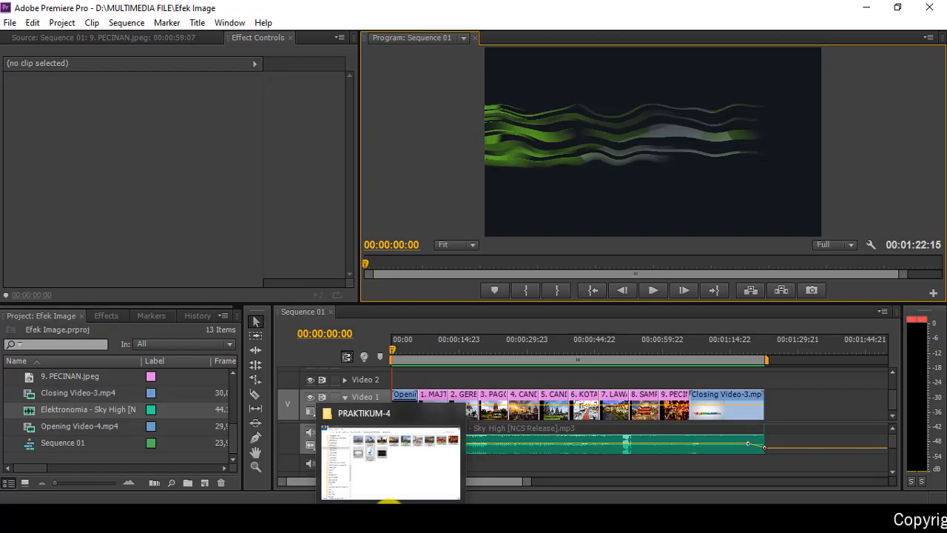
{"action": "left_click", "coordinate": [389, 506]}
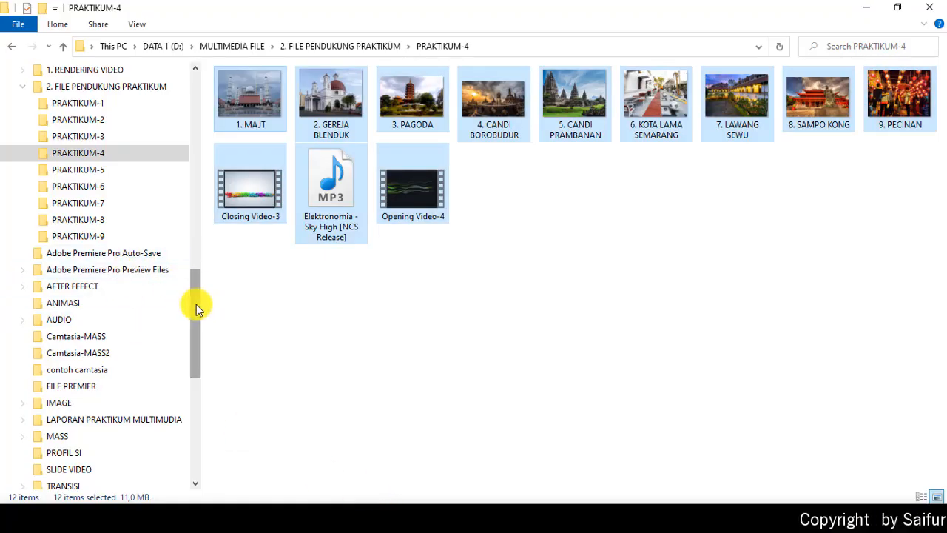
{"action": "left_click_drag", "start_coordinate": [196, 304], "coordinate": [185, 270]}
{"action": "left_click", "coordinate": [82, 205]}
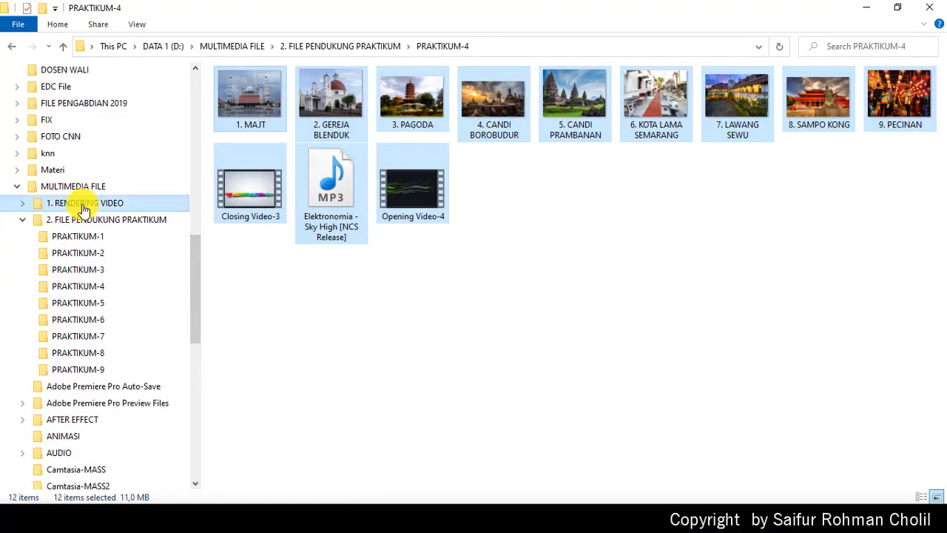
{"action": "double_click", "coordinate": [239, 148]}
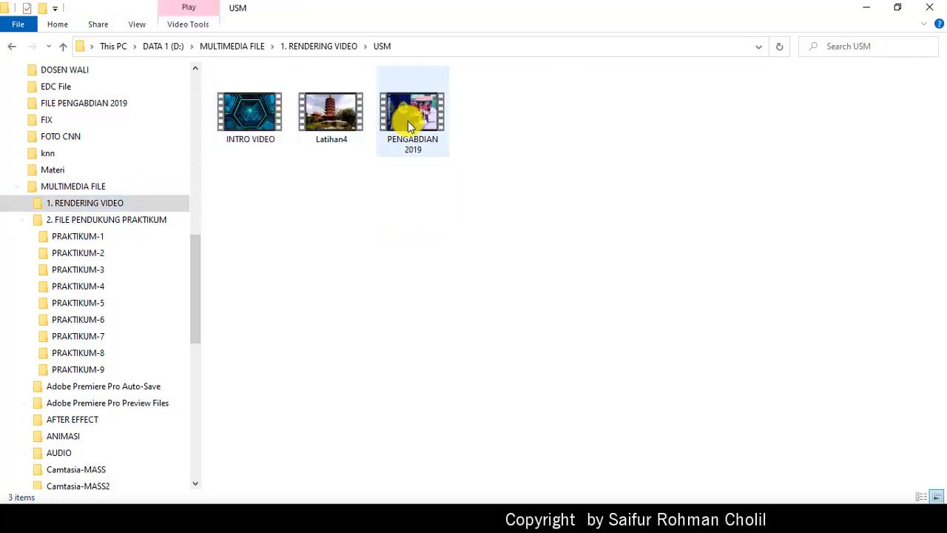
Play the exported Latihan4 video through to its end and return to Adobe Premiere Pro.
{"action": "double_click", "coordinate": [333, 82]}
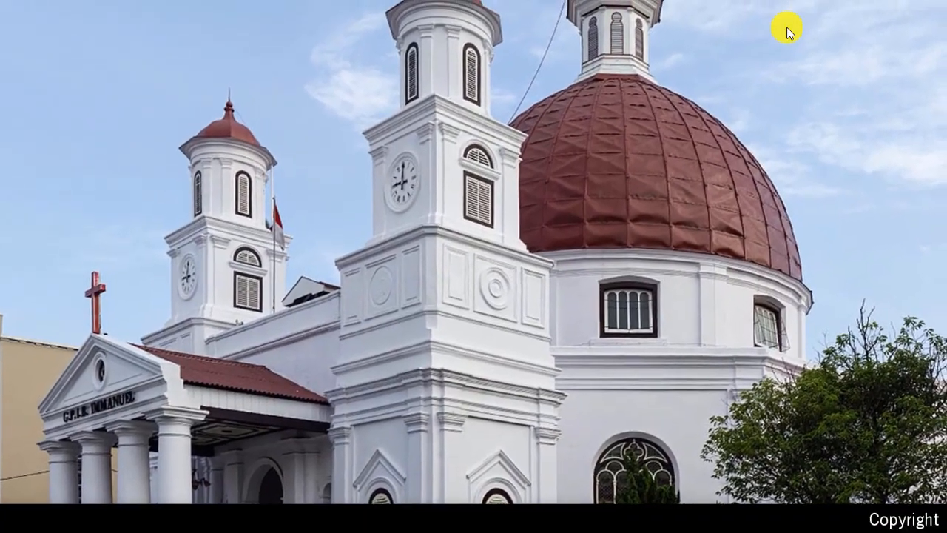
{"action": "mouse_move", "coordinate": [691, 37]}
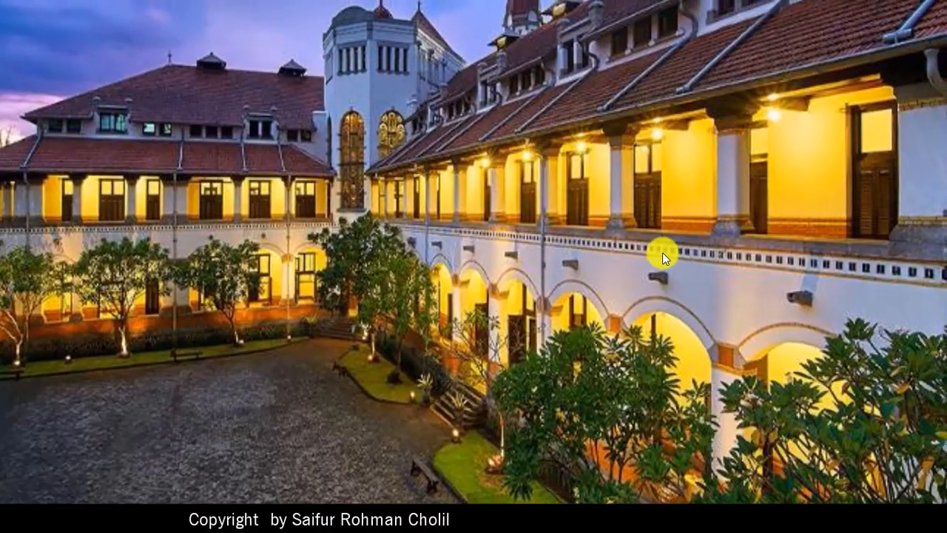
{"action": "mouse_move", "coordinate": [639, 217]}
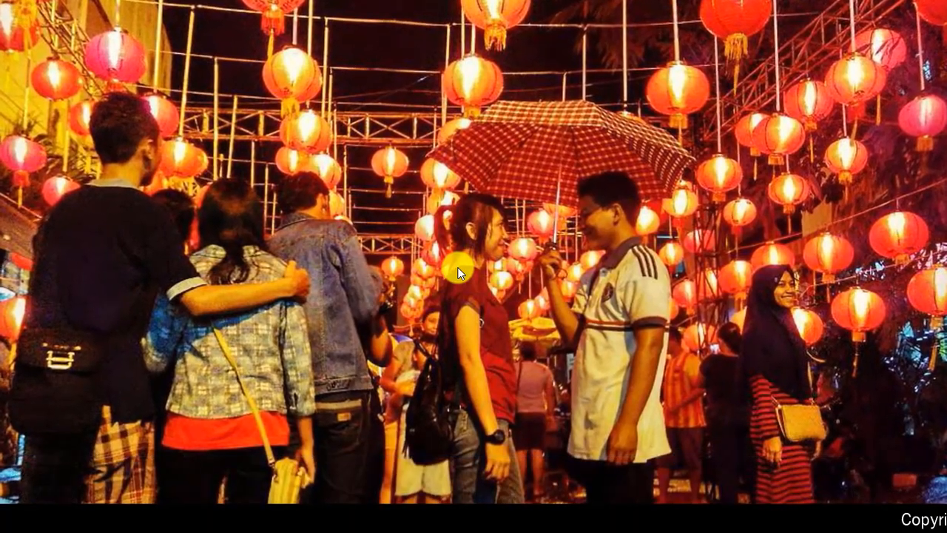
{"action": "mouse_move", "coordinate": [521, 260]}
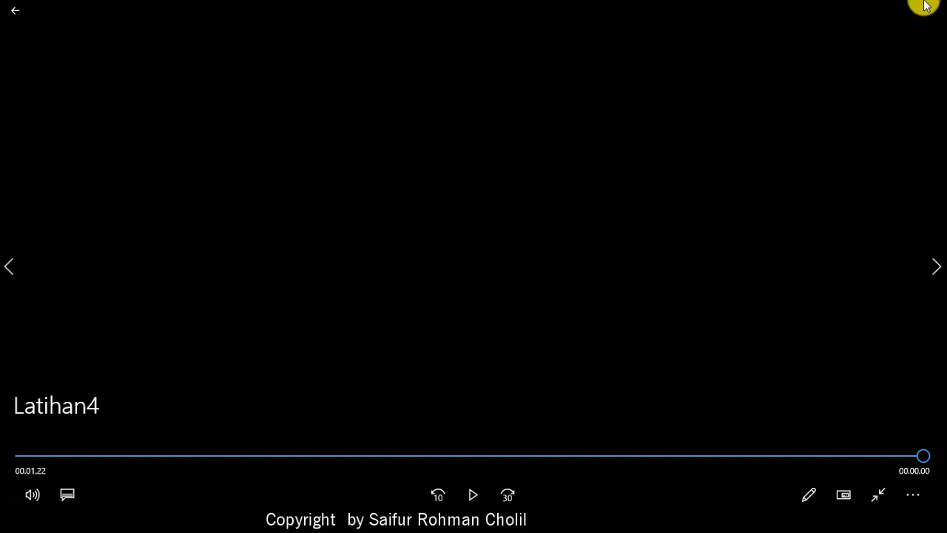
{"action": "key", "text": "alt+Tab"}
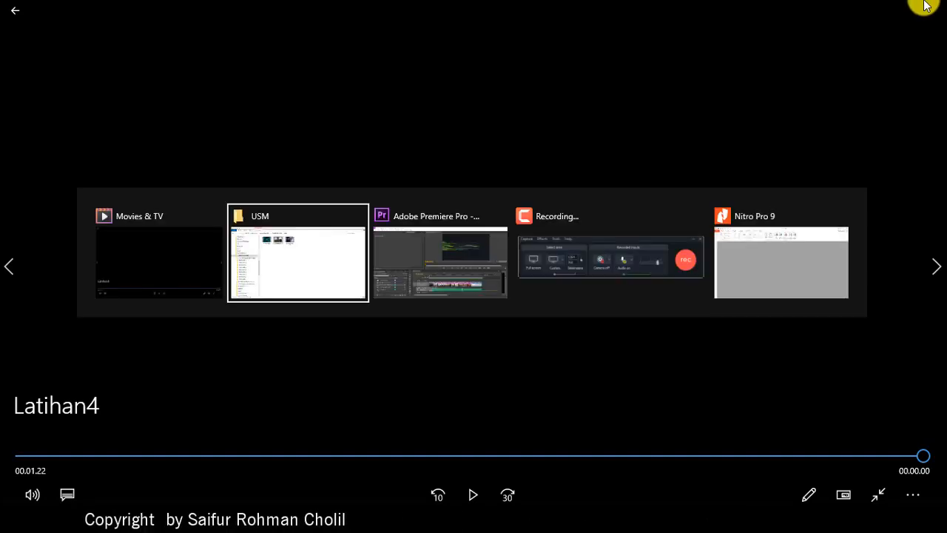
{"action": "key", "text": "alt+Tab"}
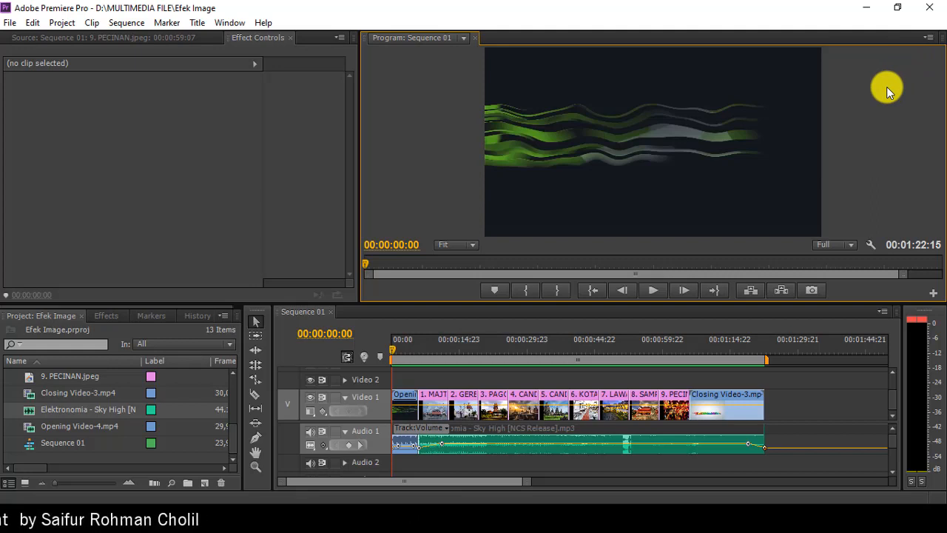